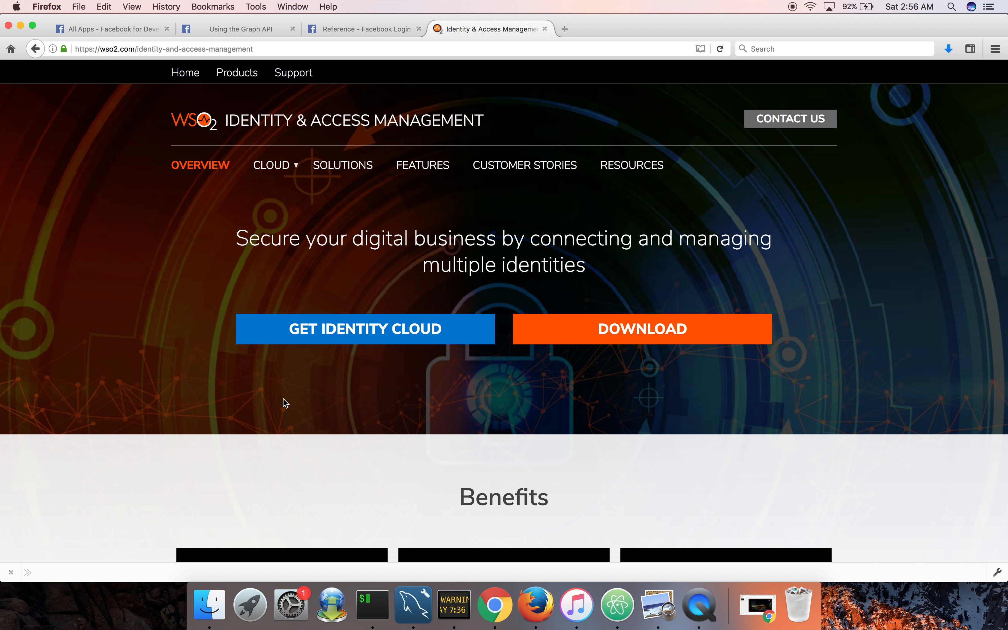
Open a new Firefox tab next to the WSO2 Identity & Access Management page.
left_click(565, 28)
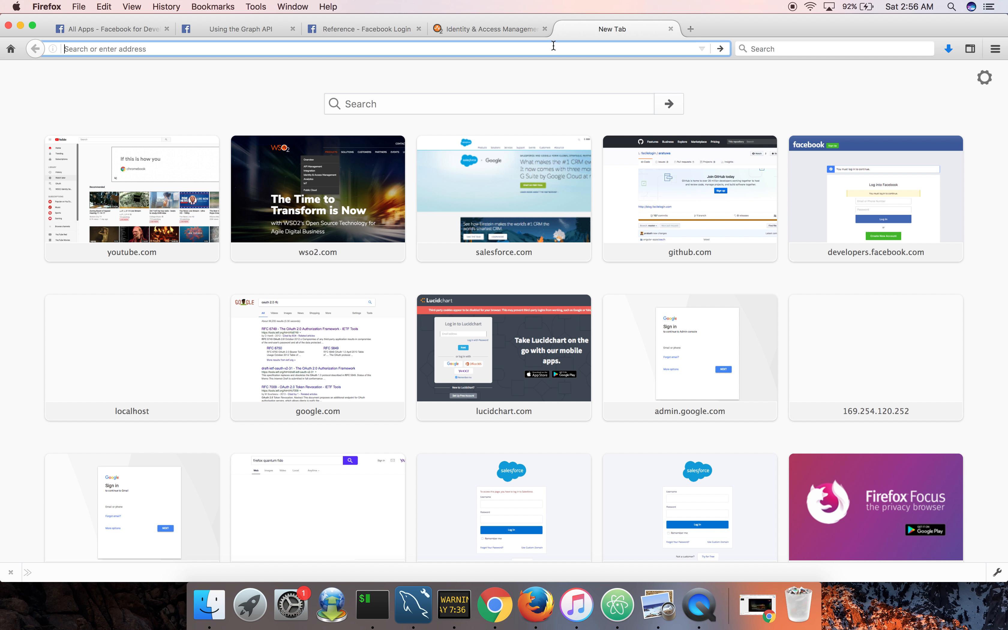
Go to youtube.com and open the account's own channel page.
type("youtube.com/")
key("Return")
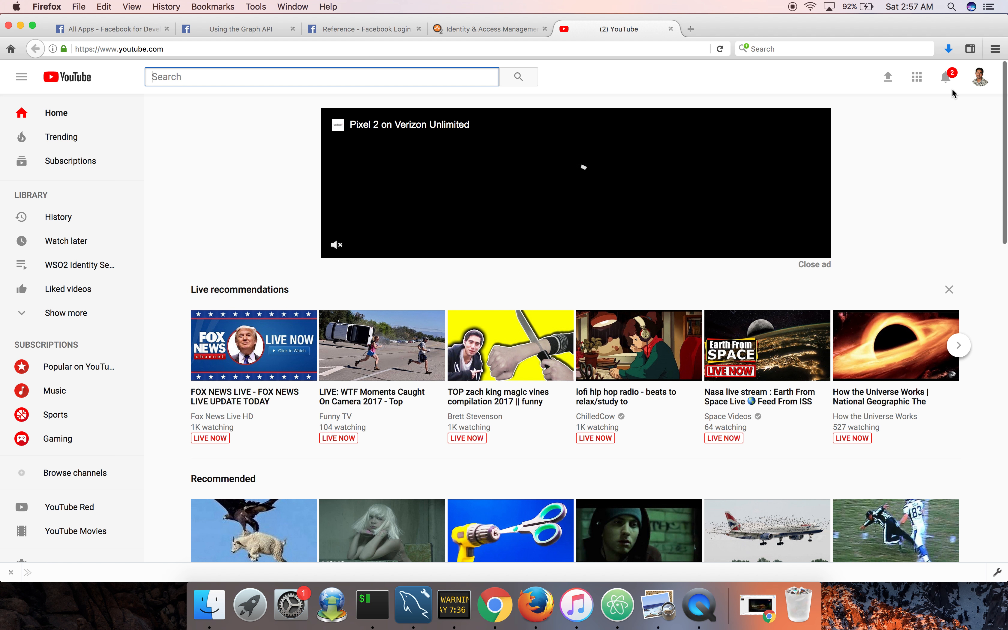
left_click(980, 79)
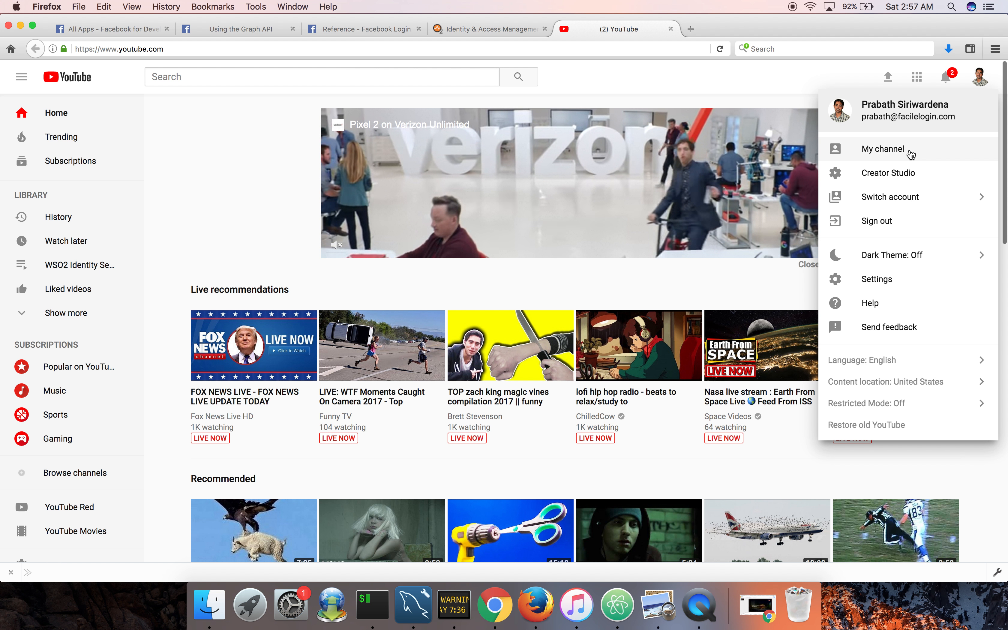
left_click(909, 152)
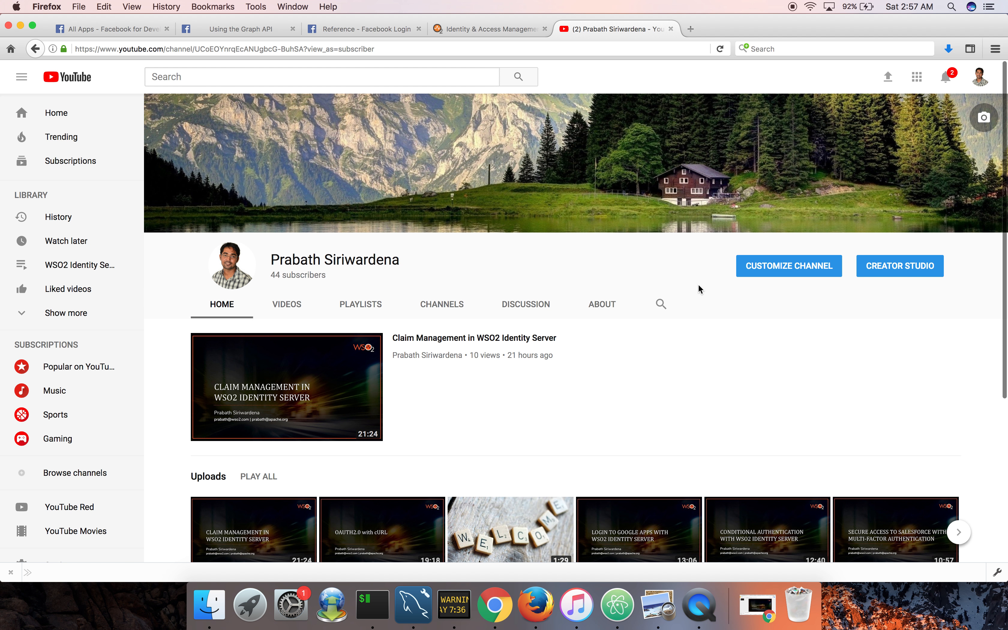
Play the 'Login to Salesforce with WSO2 Identity Server' upload and pause it at the start.
scroll(525, 394, "down", 3)
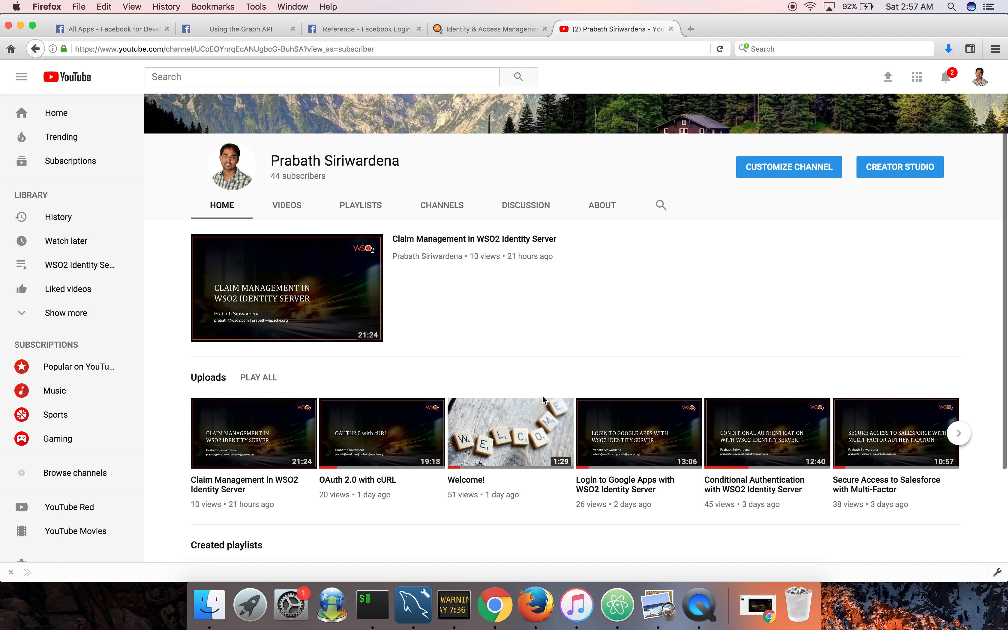
scroll(594, 341, "down", 1)
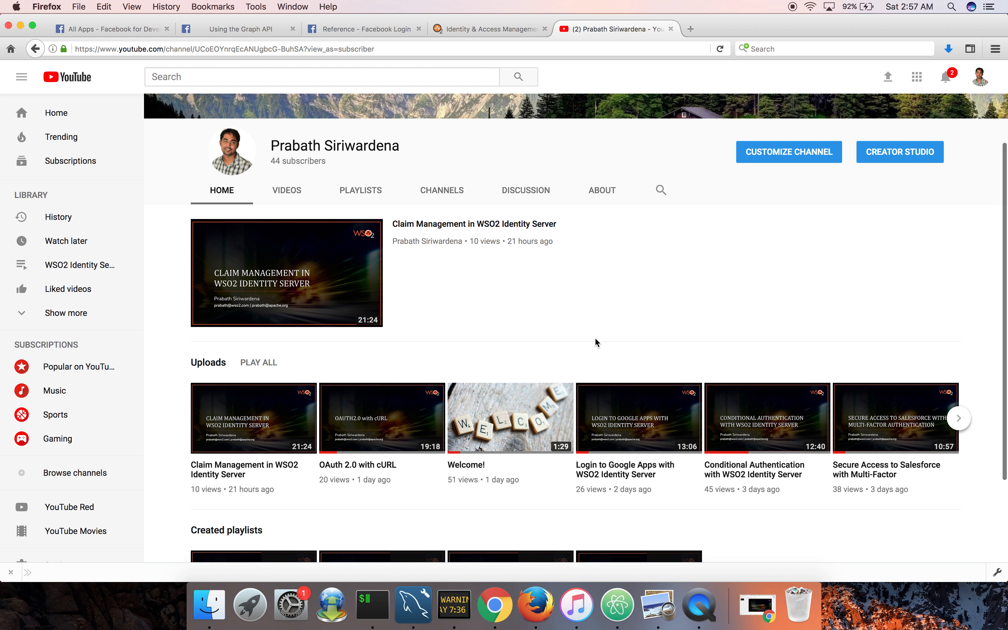
scroll(595, 342, "down", 1)
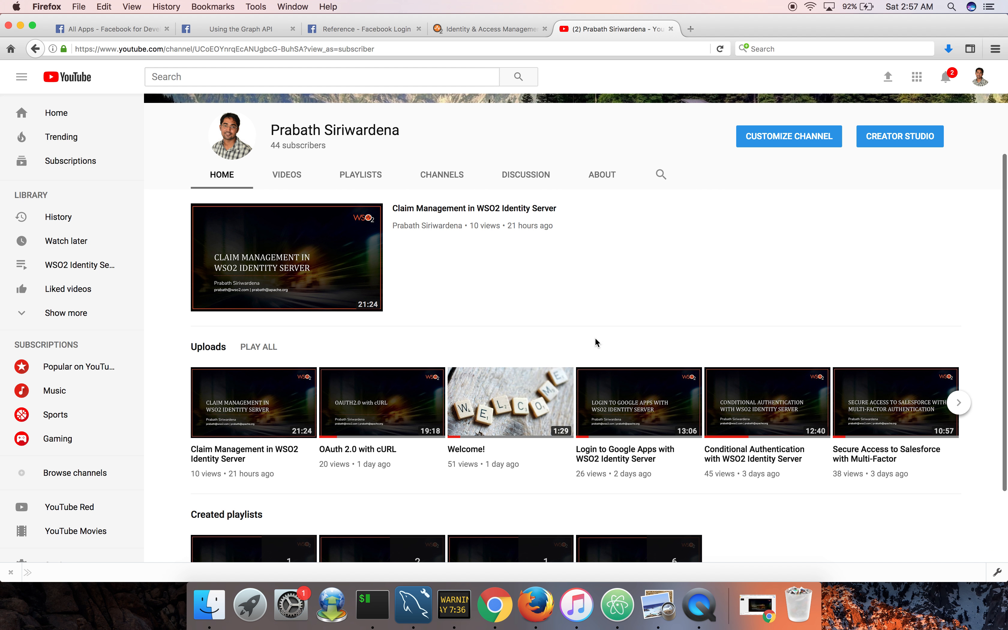
left_click(957, 406)
left_click(908, 405)
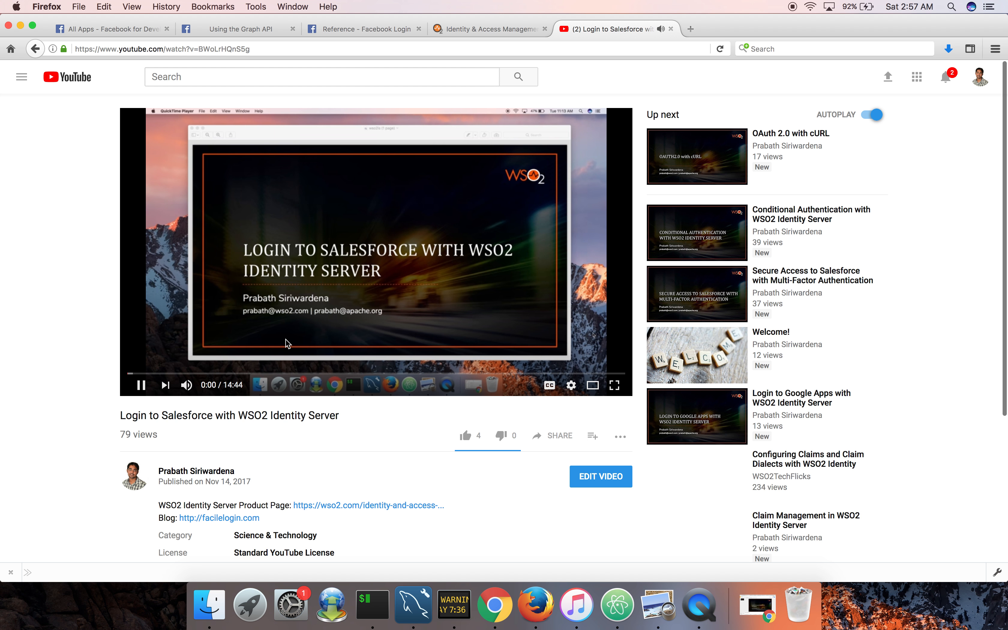
left_click(142, 385)
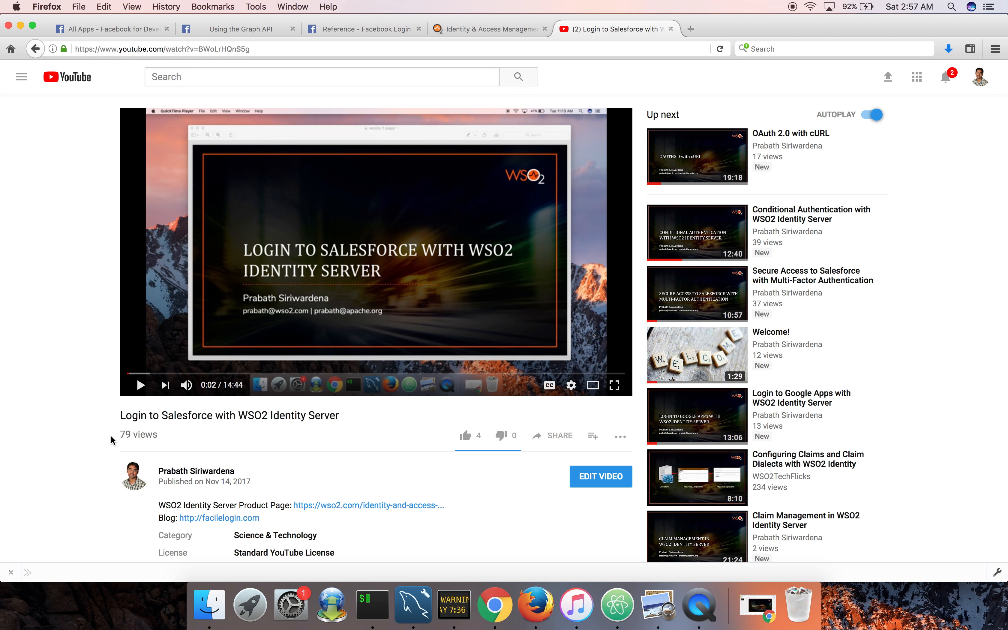
On the iTerm2 desktop, print the working directory in the first shell session.
key("ctrl+Right")
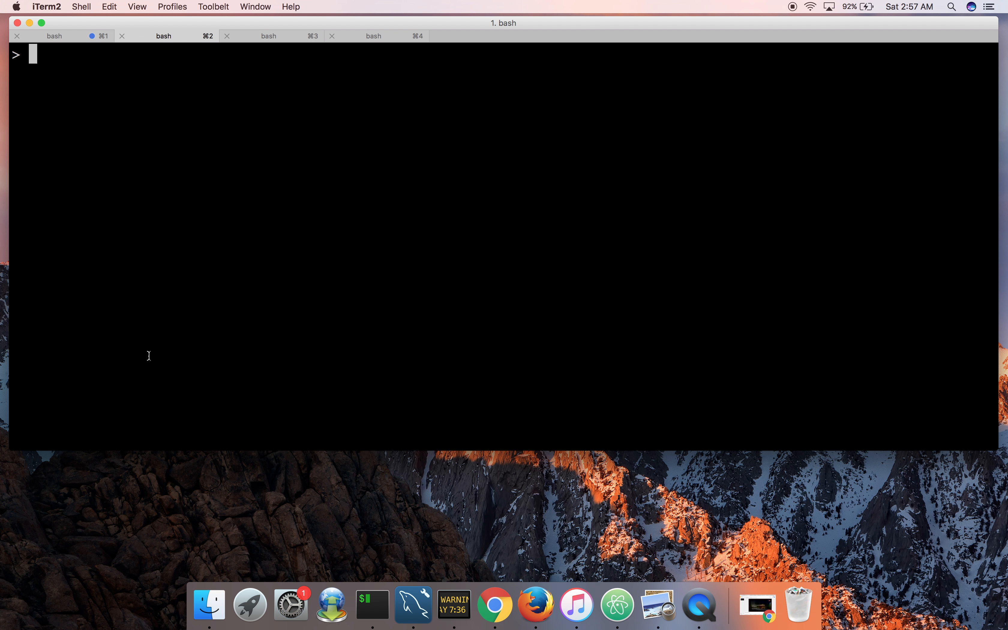
key("Return")
key("Return")
type("pwd")
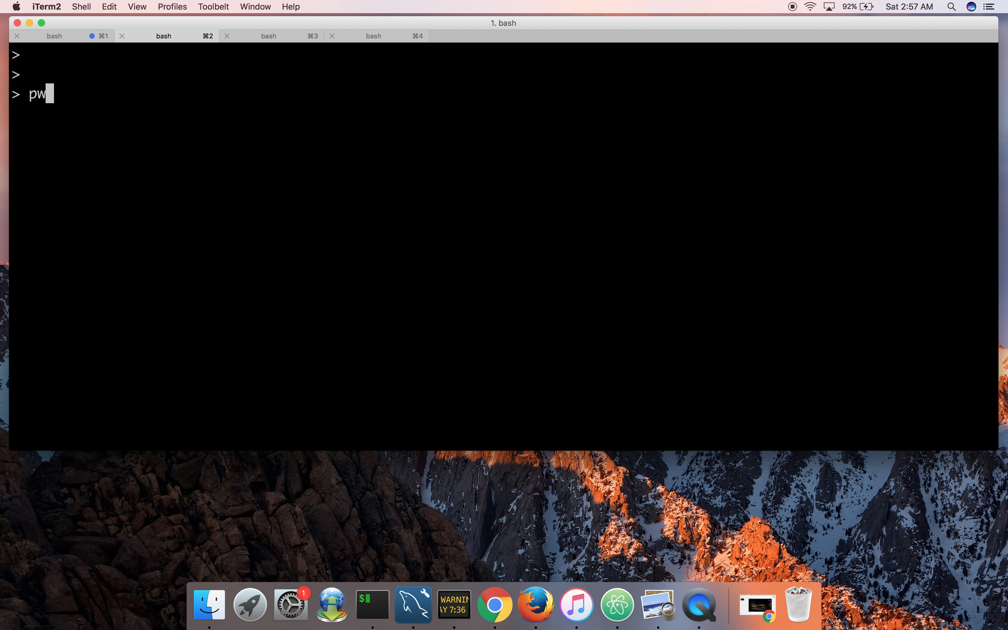
key("Return")
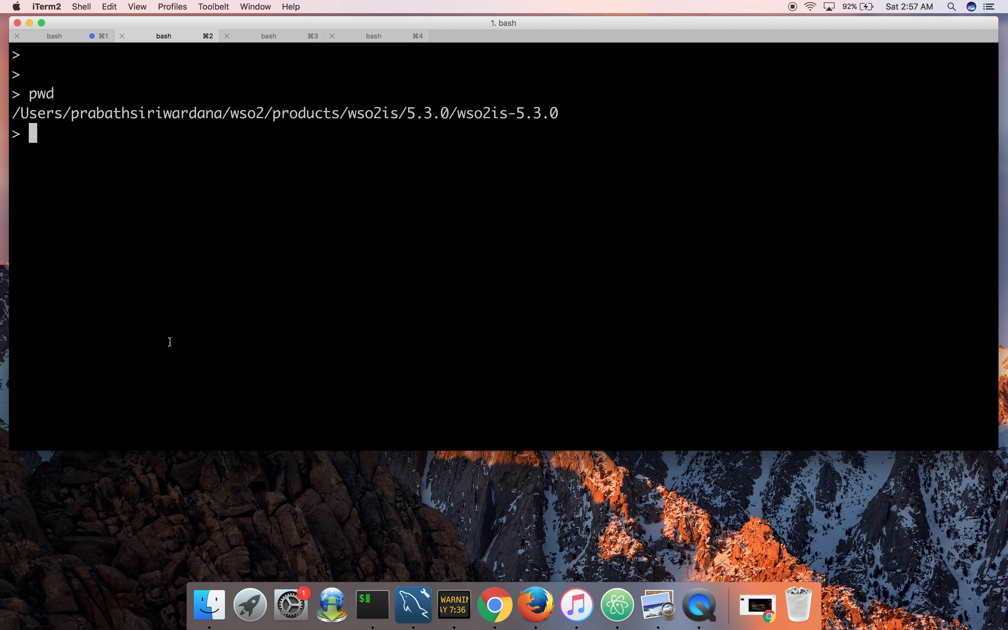
left_click(70, 38)
key("ctrl+l")
type("pwd")
key("Return")
key("Return")
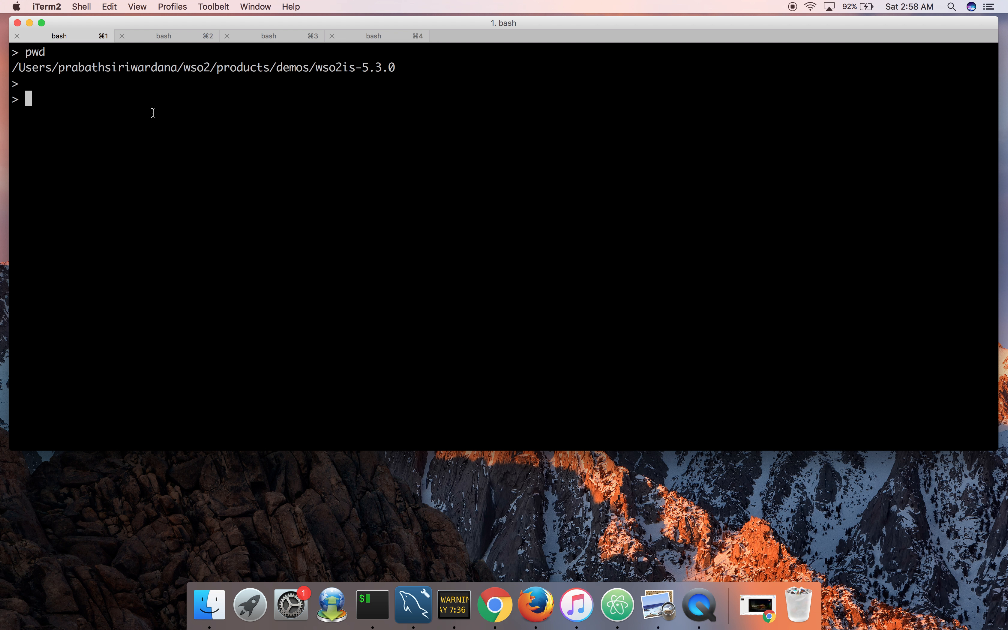
Change into the Identity Server's bin/ folder.
left_click_drag(316, 70, 387, 81)
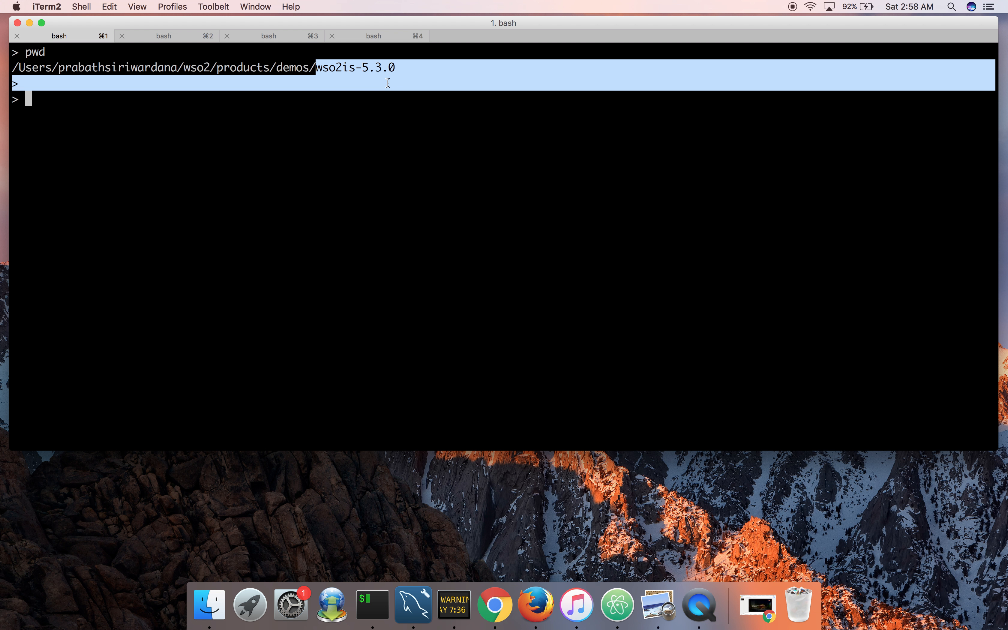
left_click(384, 116)
type("cd b")
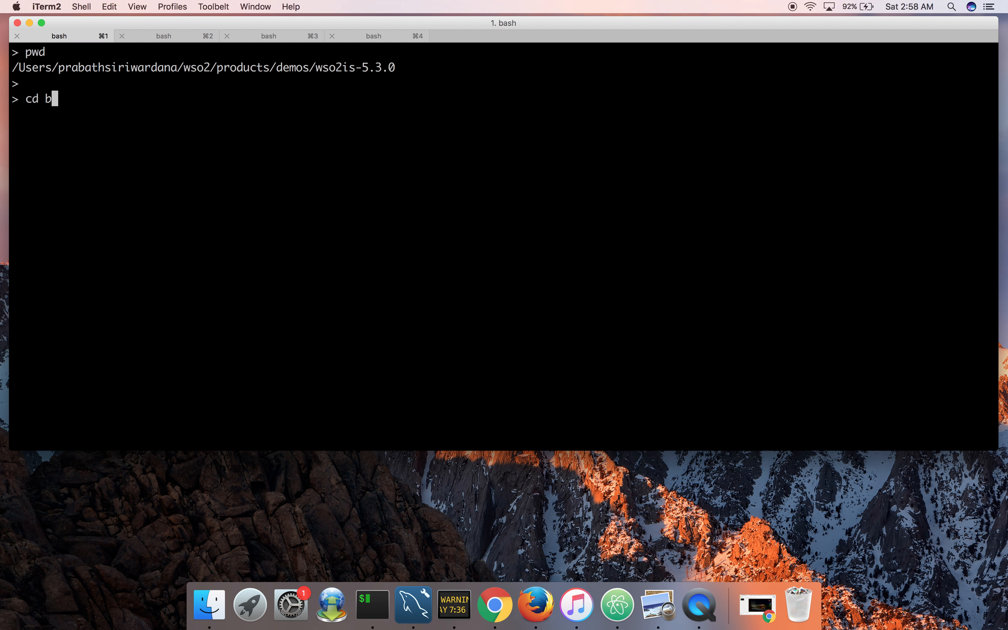
key("Tab")
key("Return")
Mute audio, run sh wso2server.sh to start the server, then return to Firefox.
key("XF86AudioMute")
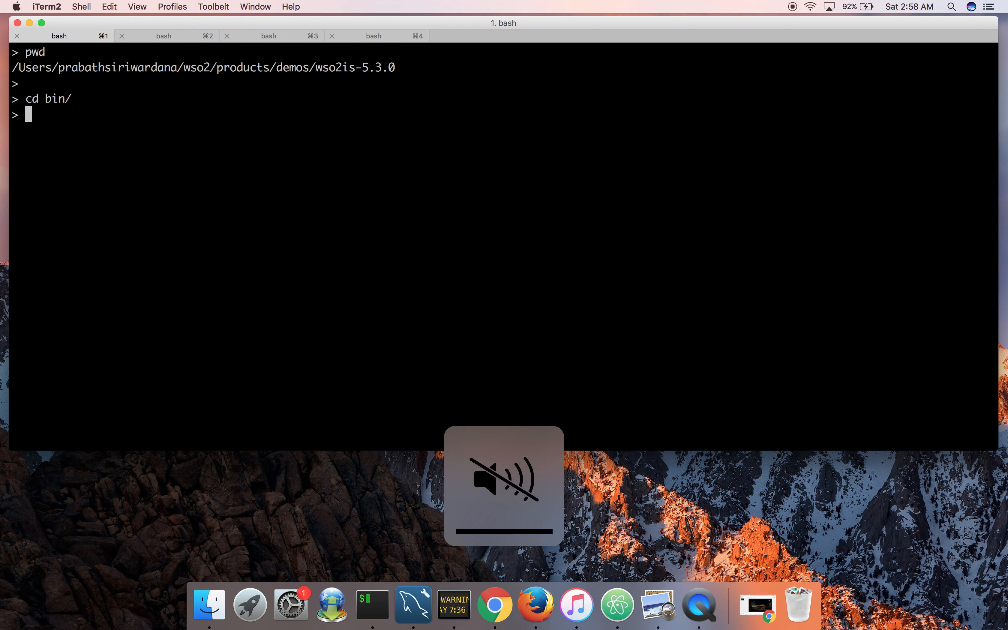
type("sh wso2s")
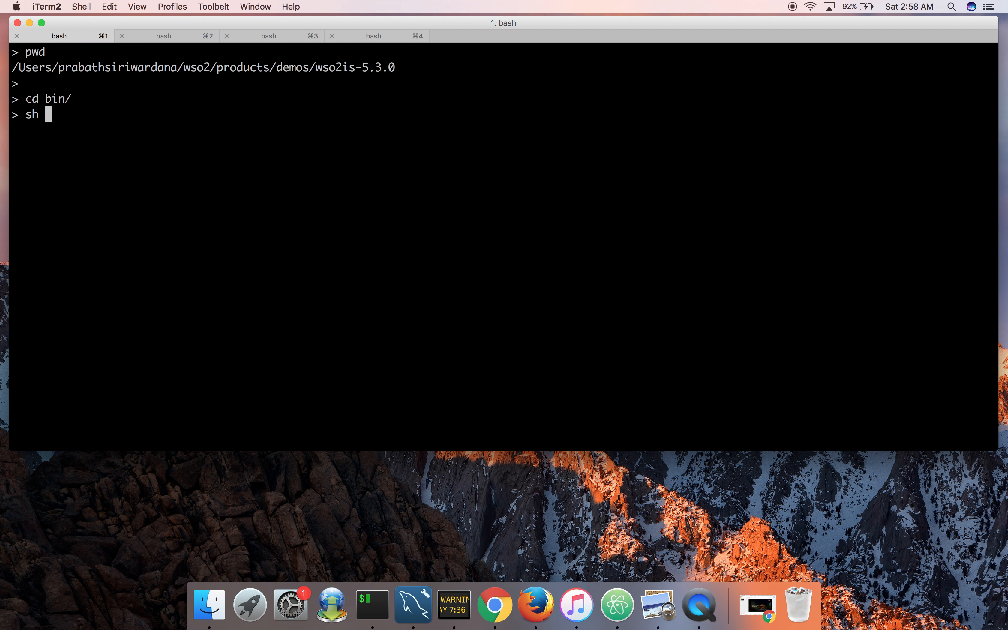
key("Tab")
type("sh")
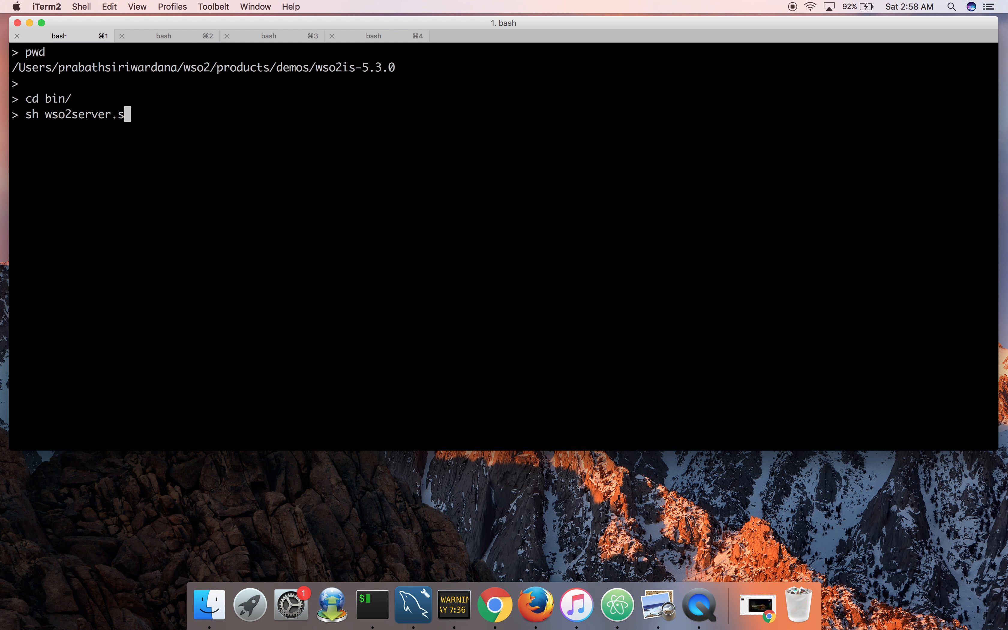
key("Return")
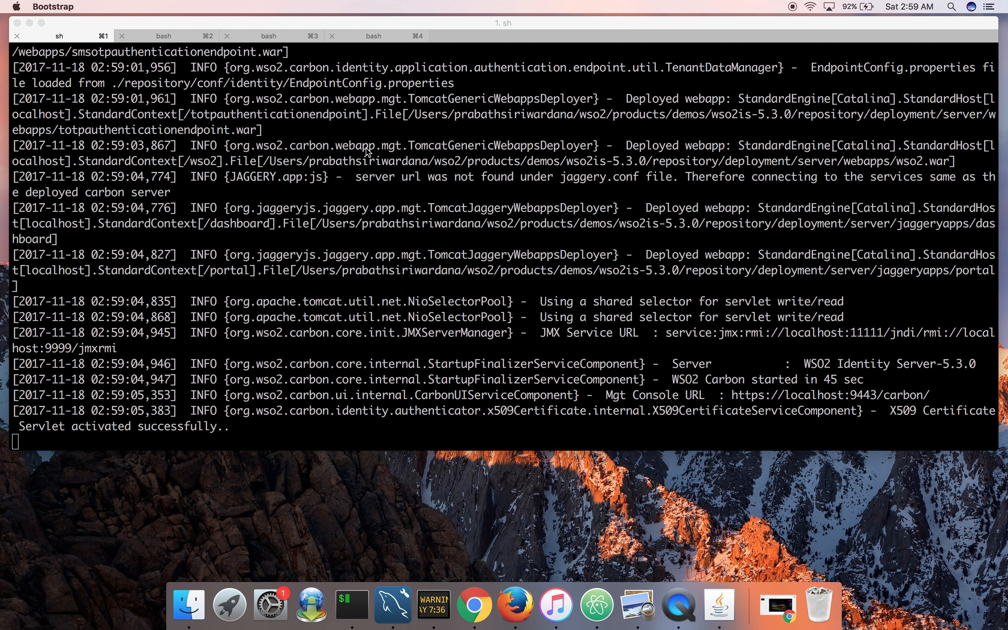
key("ctrl+Left")
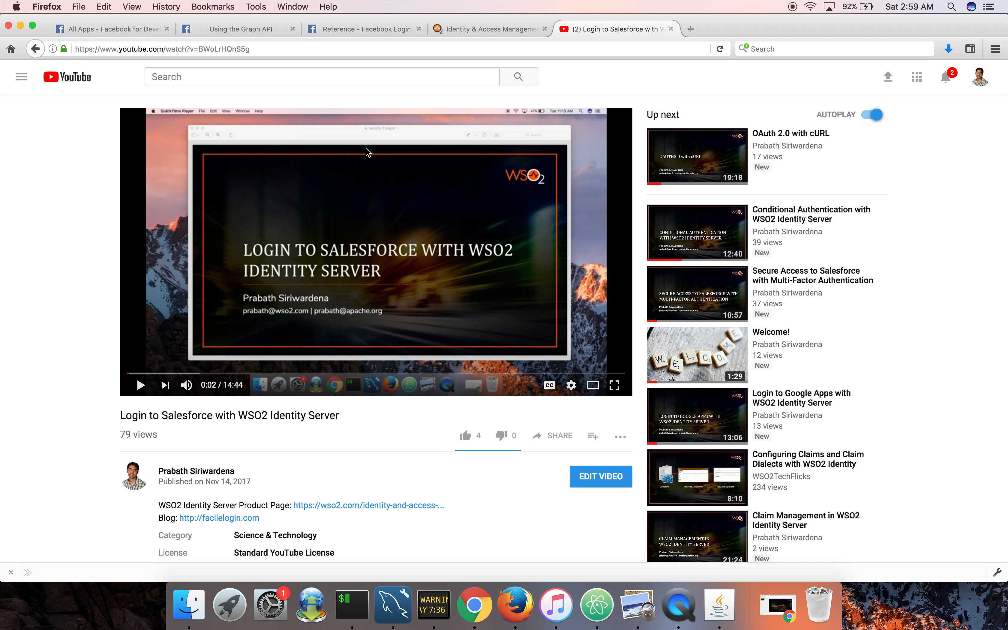
left_click(690, 29)
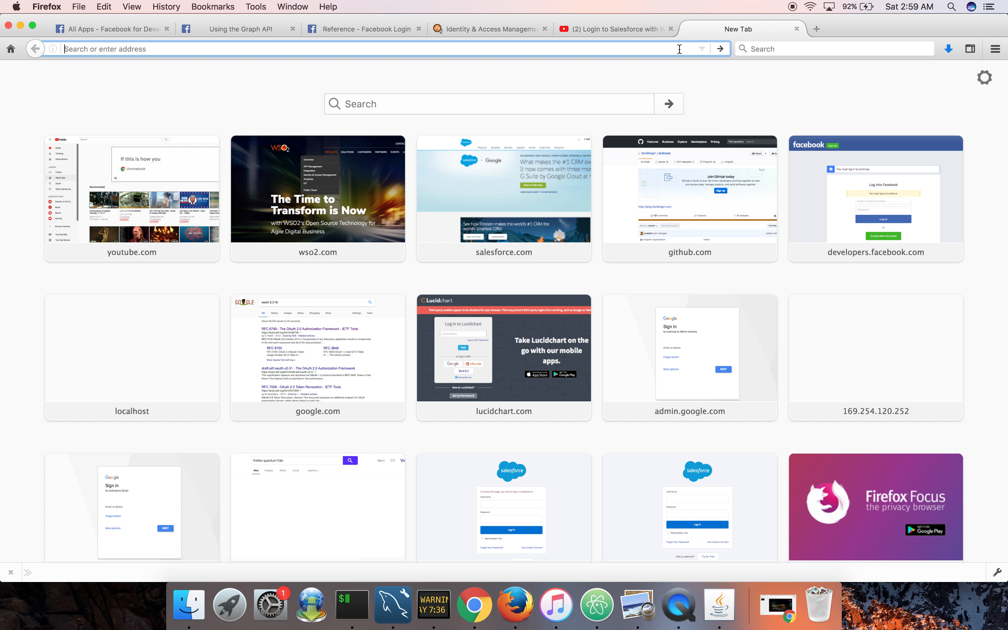
type("lo")
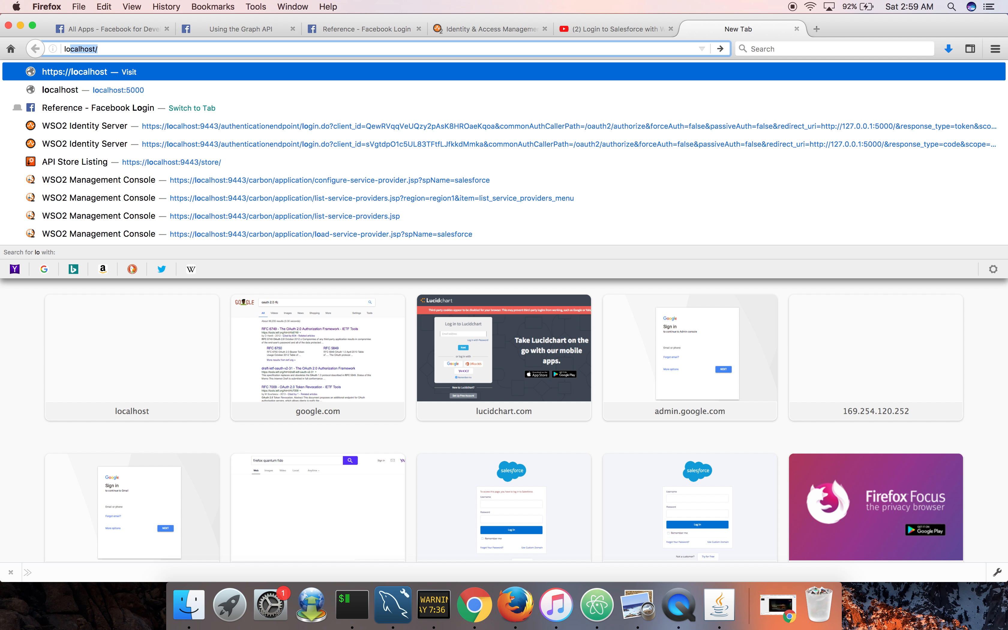
key("BackSpace")
key("BackSpace")
key("BackSpace")
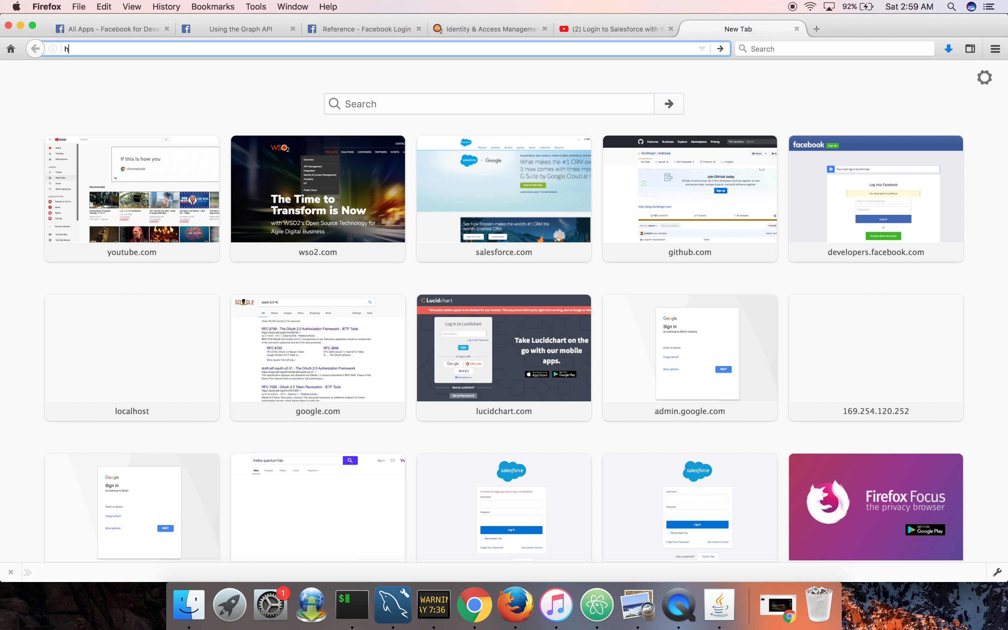
type("https:/")
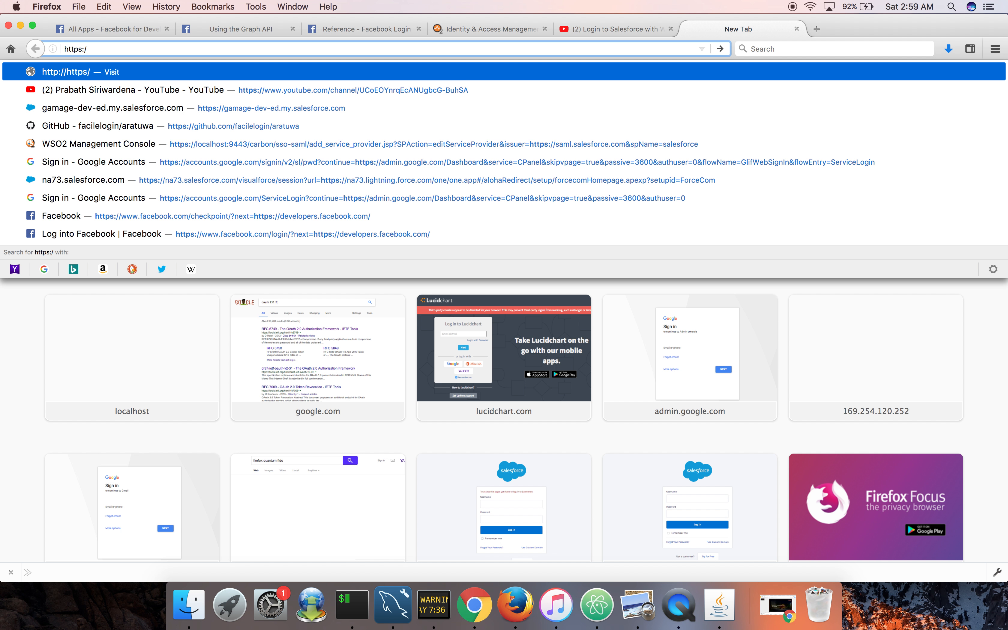
type("/localhost")
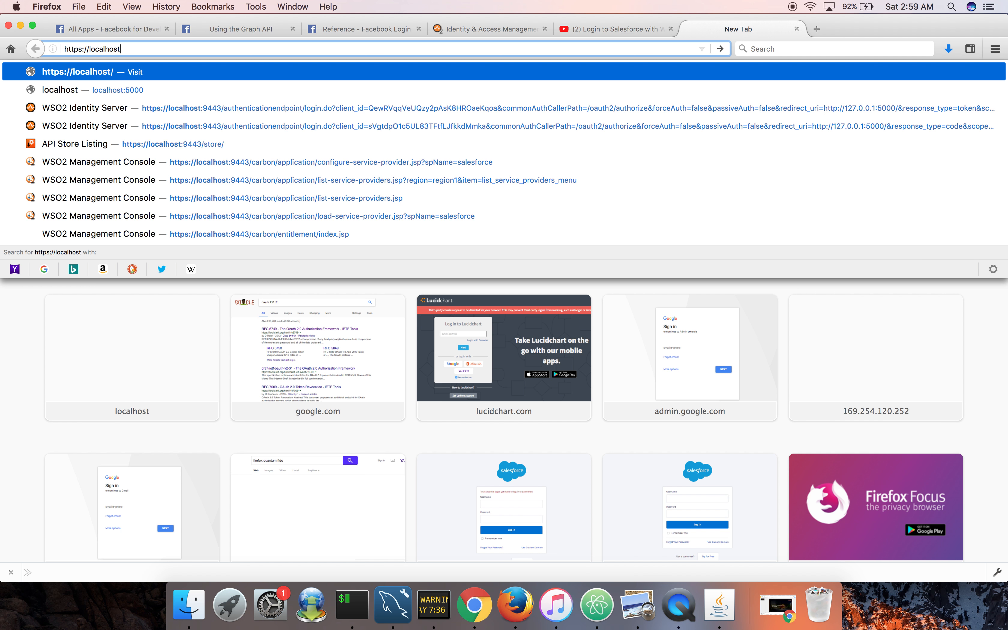
type(":944")
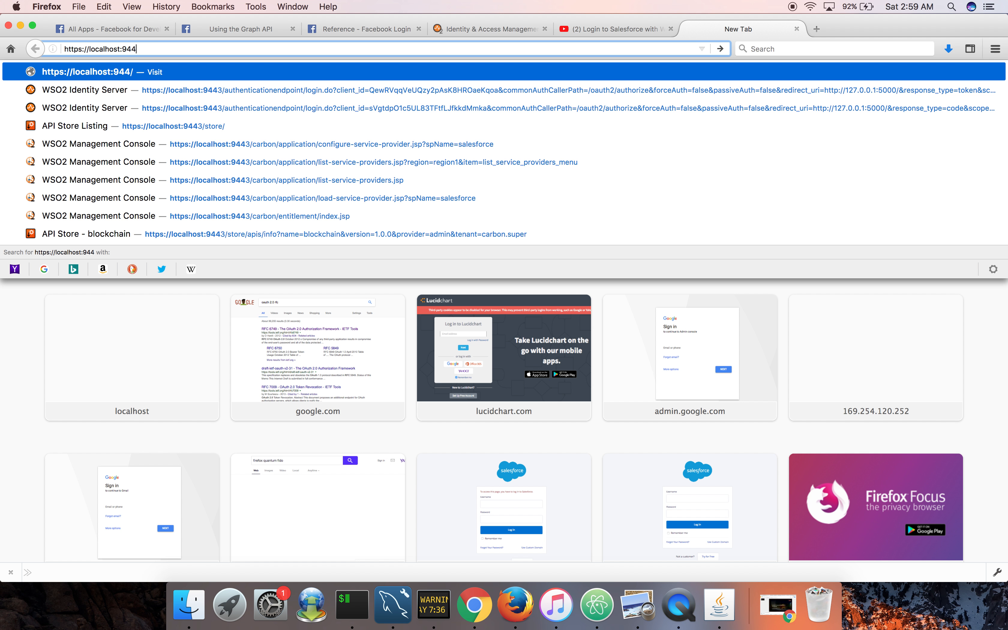
type("3")
key("Return")
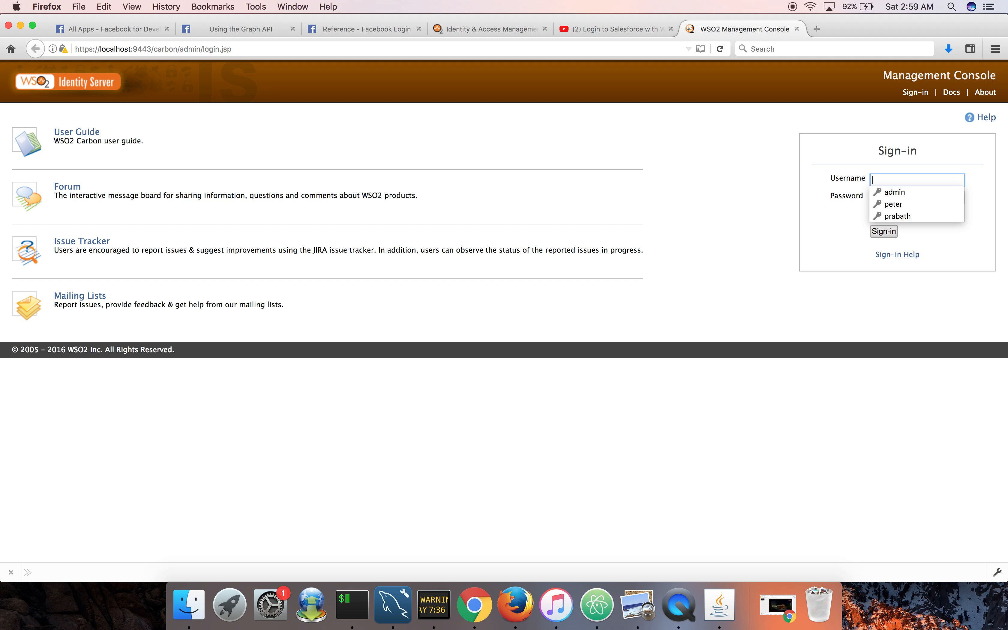
Sign in to the console as admin and list the service providers.
left_click(894, 192)
left_click(883, 231)
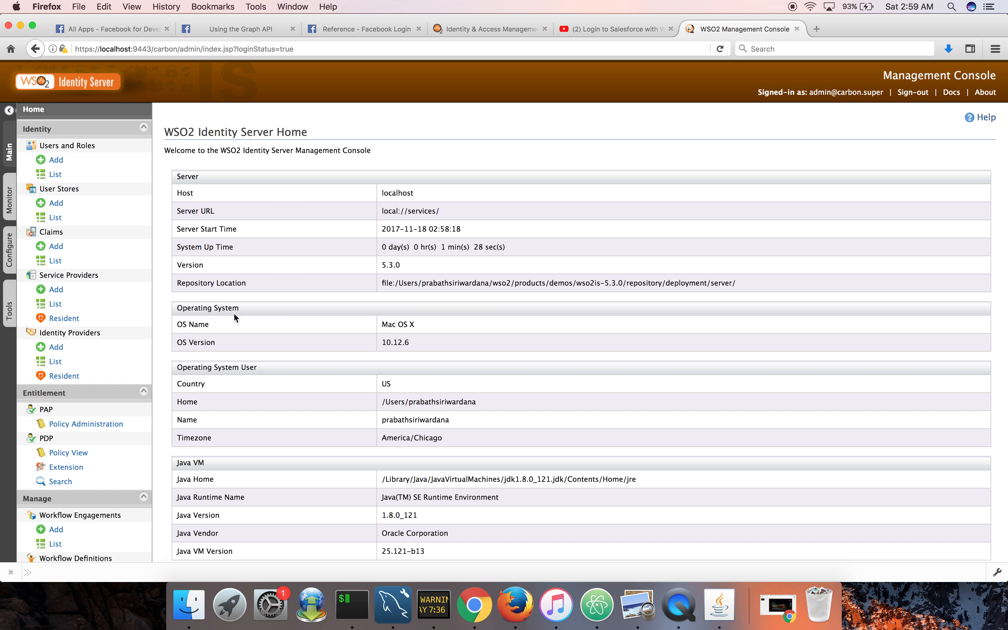
left_click(134, 310)
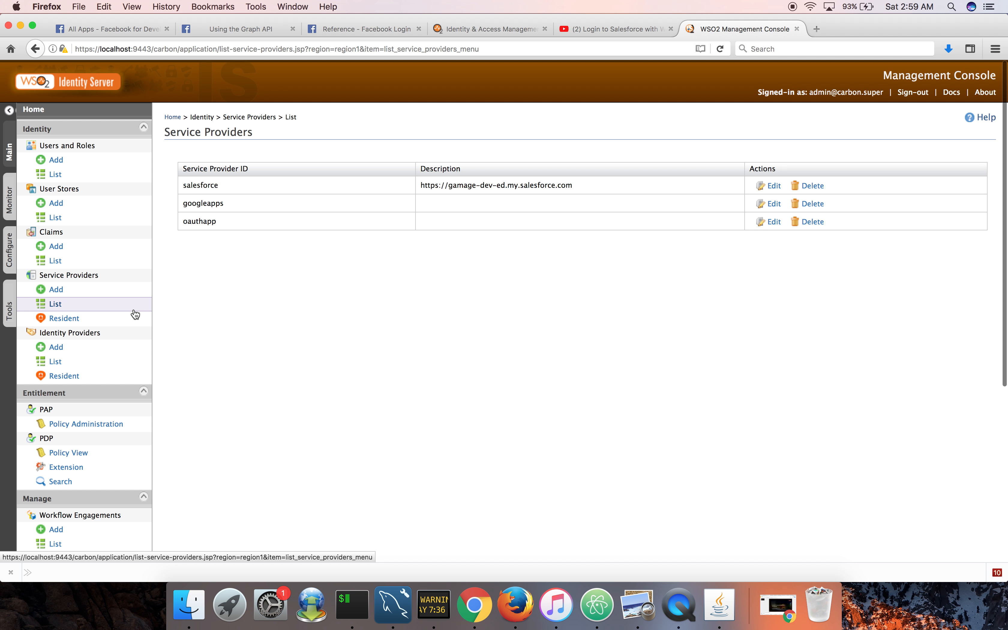
Open the salesforce service provider and select the Salesforce URL in its Description.
triple_click(667, 184)
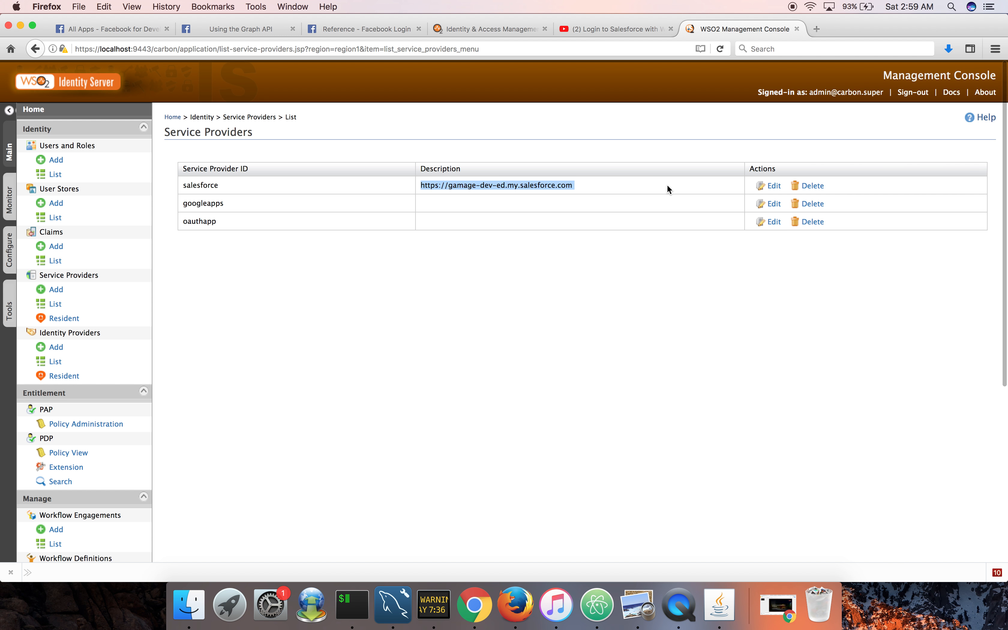
left_click(769, 191)
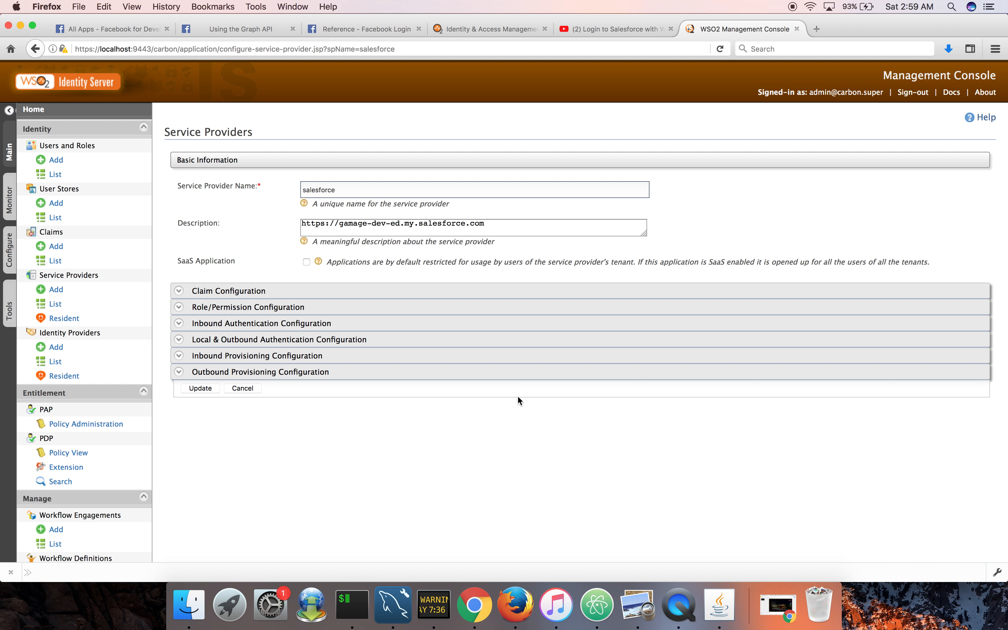
left_click(609, 29)
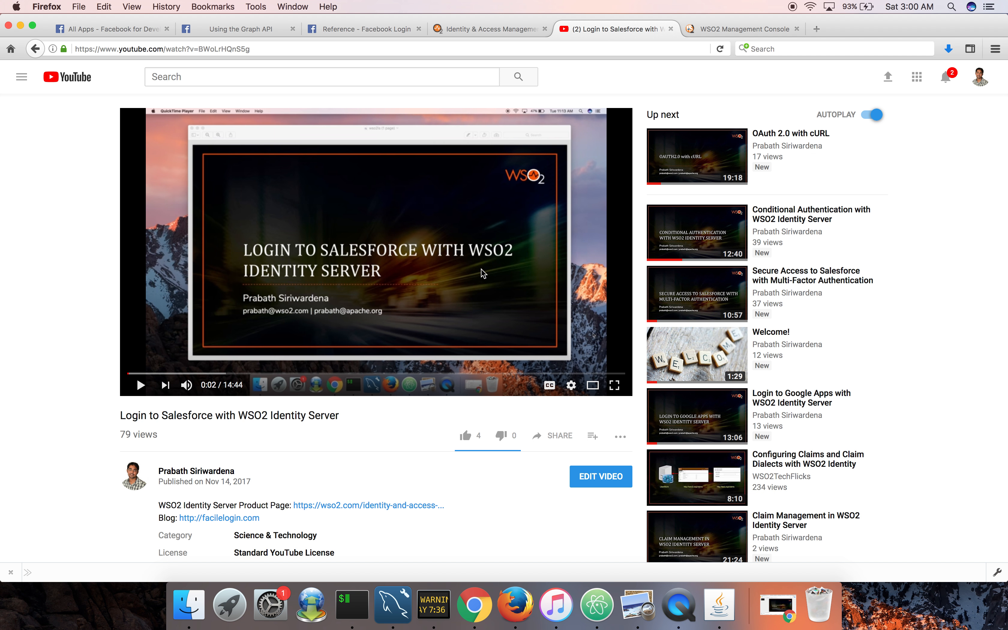
left_click(745, 29)
triple_click(543, 224)
key("super+c")
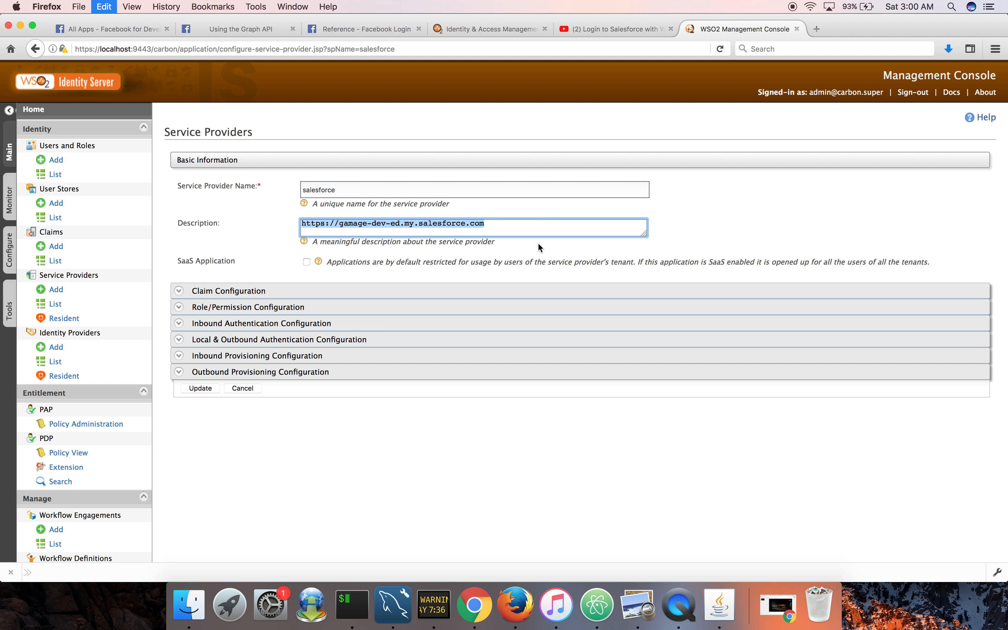
In a private window, load the Salesforce URL, sign in with saved credentials, then close it.
left_click(80, 7)
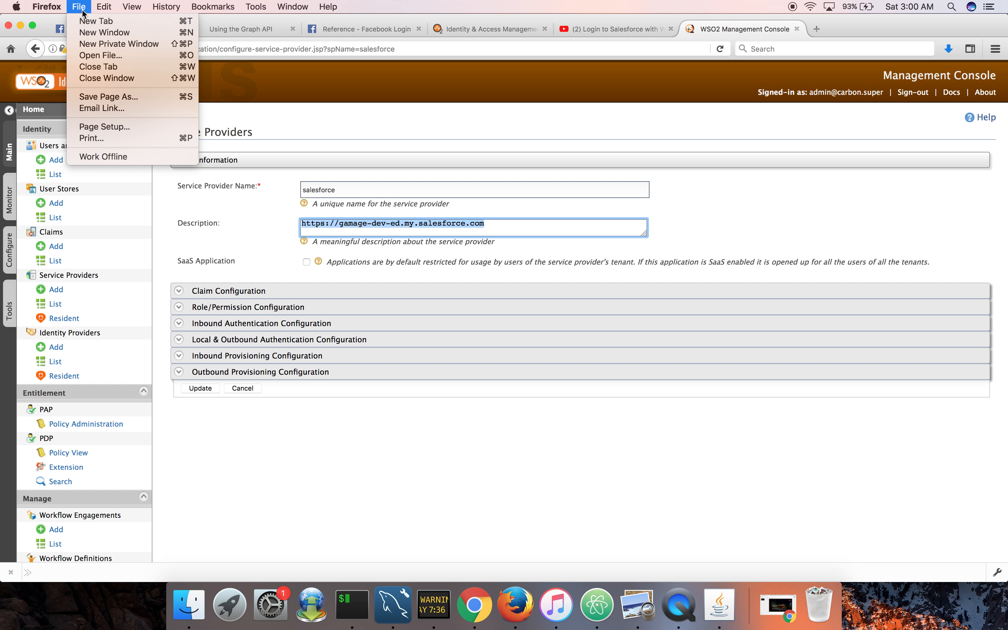
left_click(106, 43)
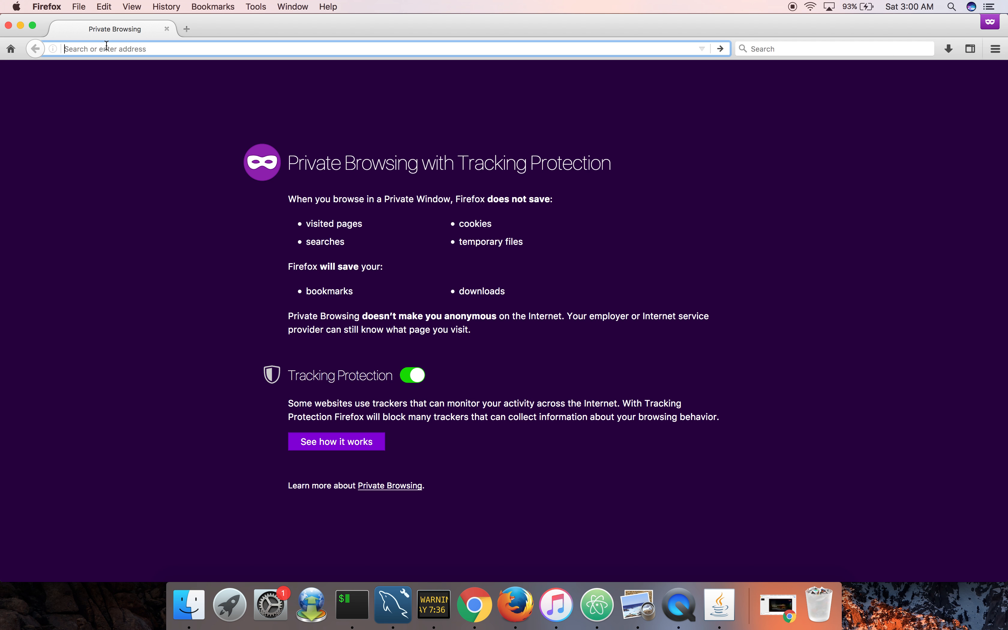
key("super+v")
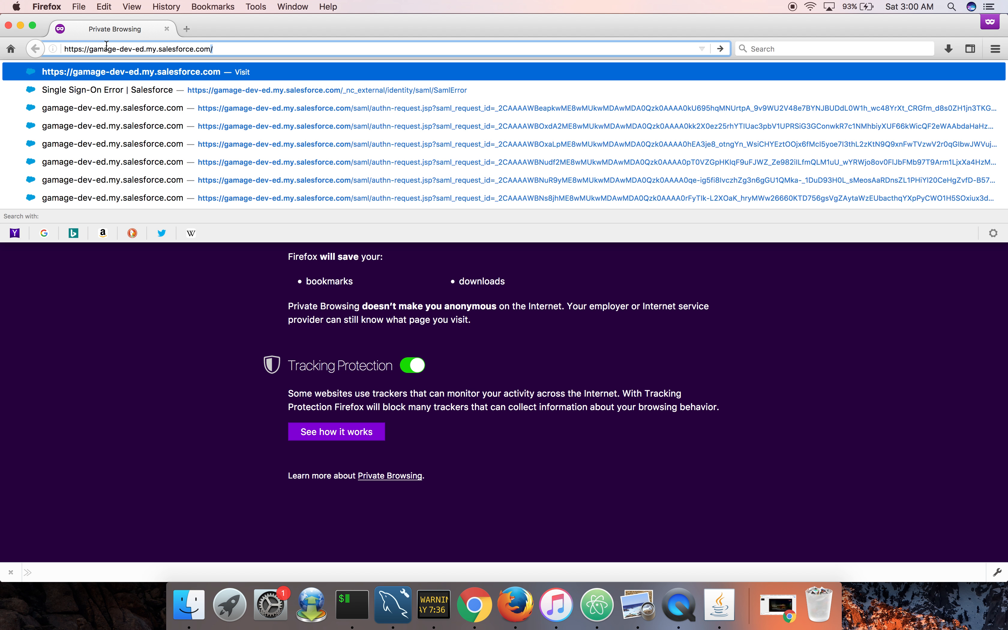
key("Return")
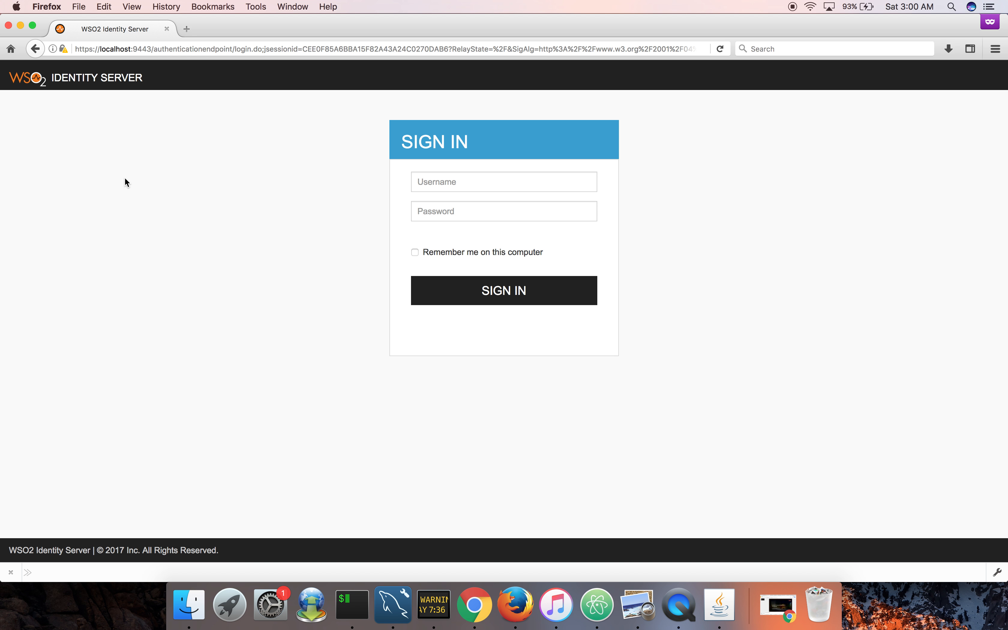
left_click(436, 187)
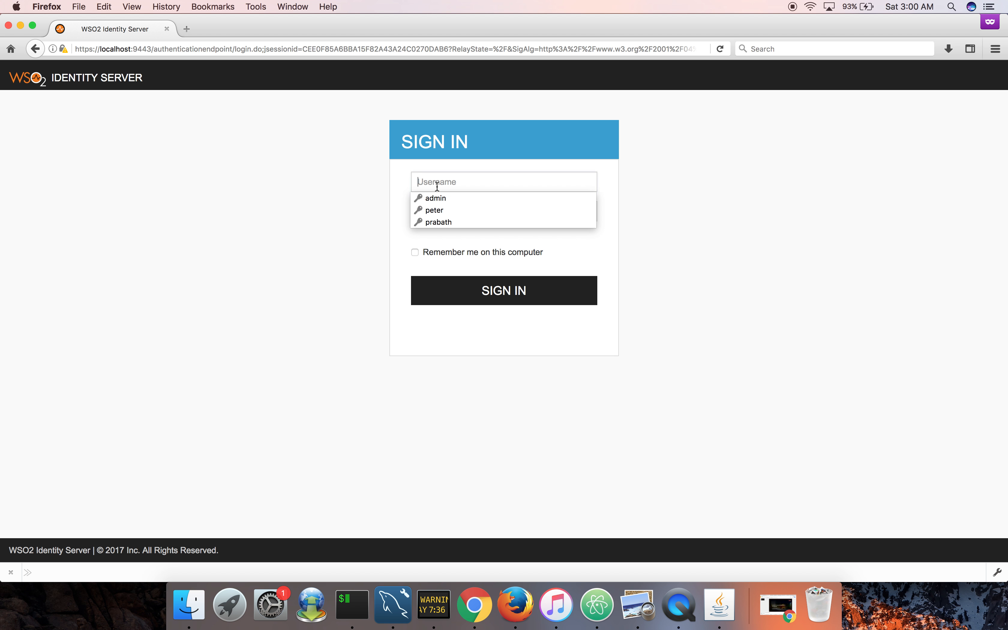
left_click(439, 217)
left_click(460, 287)
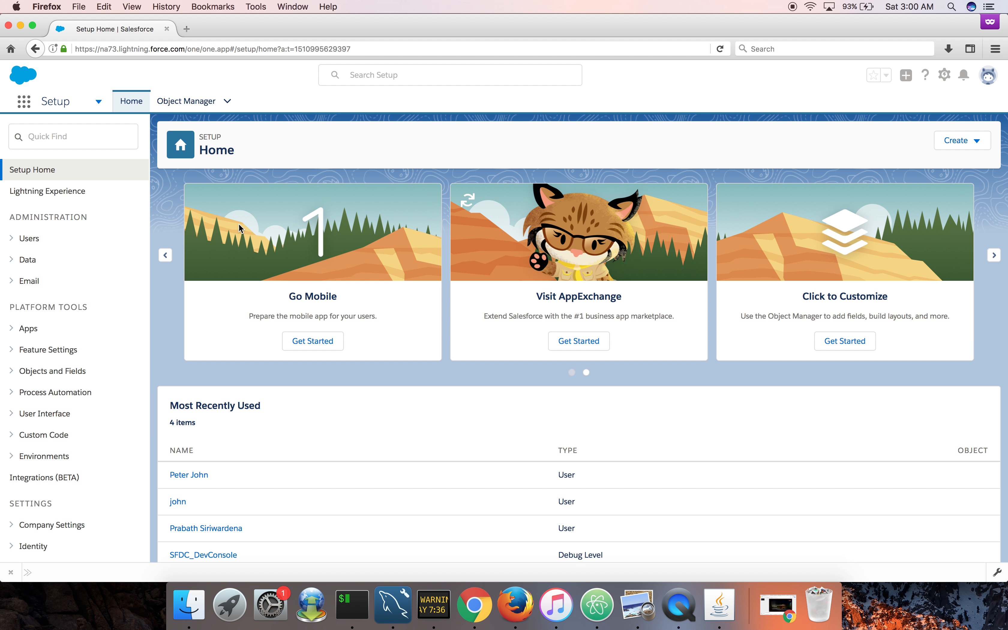
left_click(9, 26)
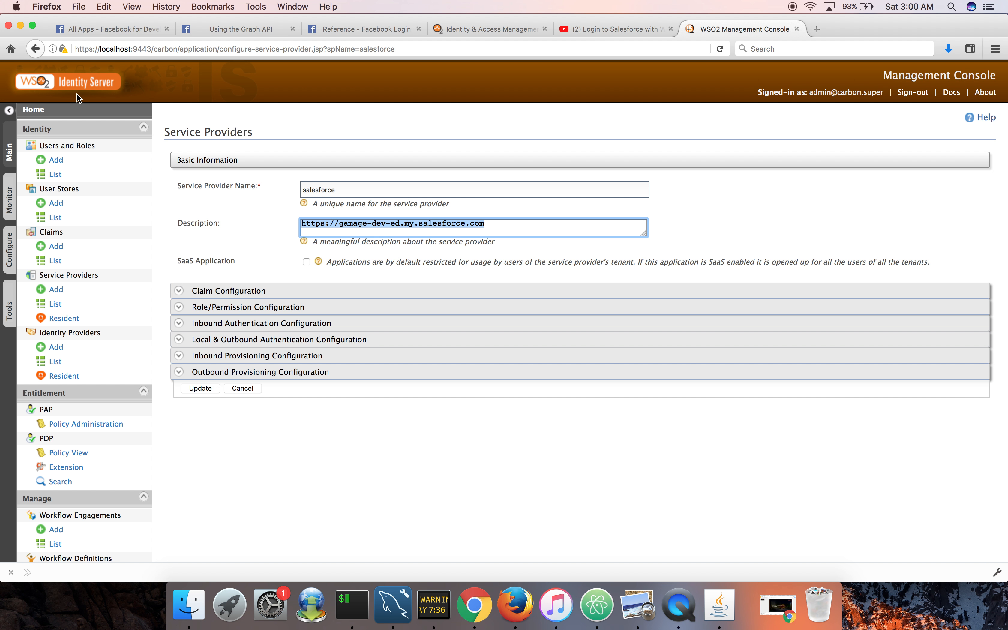
Switch to the Facebook for Developers apps list and set the page zoom to 110%.
left_click(137, 29)
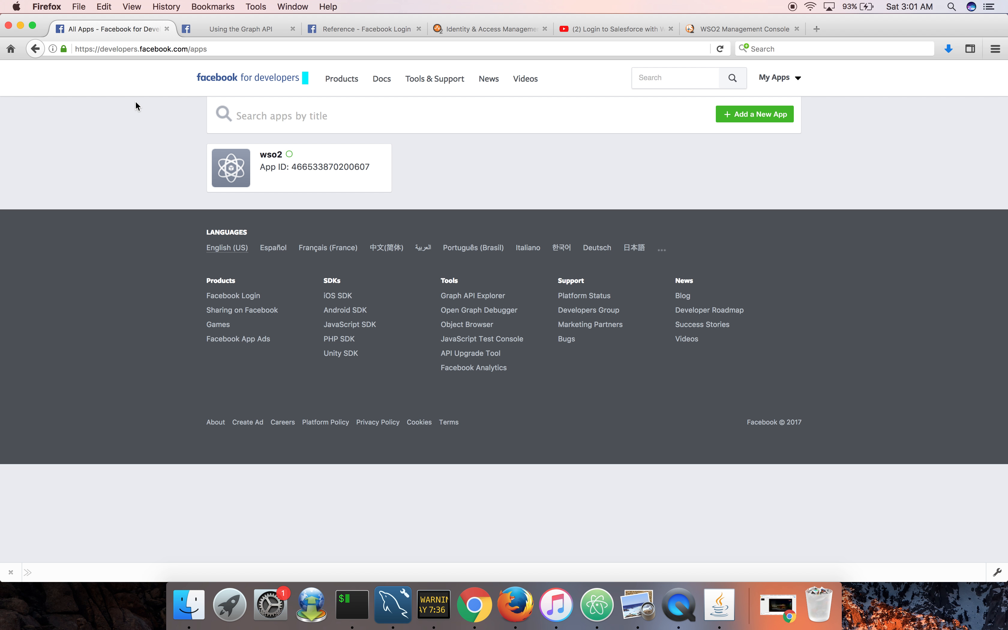
key("super+equal")
key("super+equal")
key("super+equal")
key("super+equal")
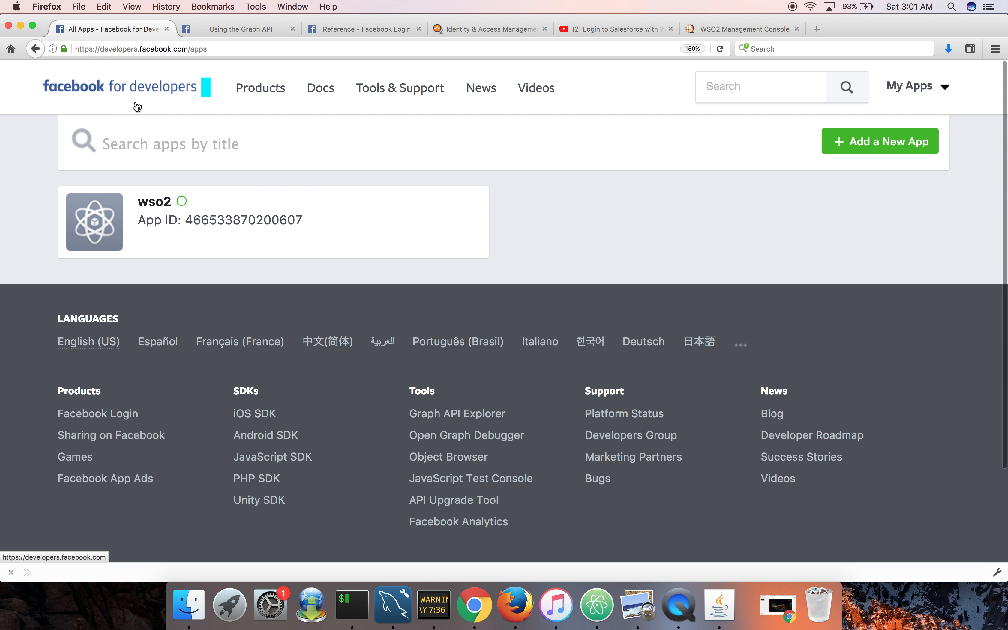
key("super+equal")
key("super+minus")
key("super+minus")
key("super+minus")
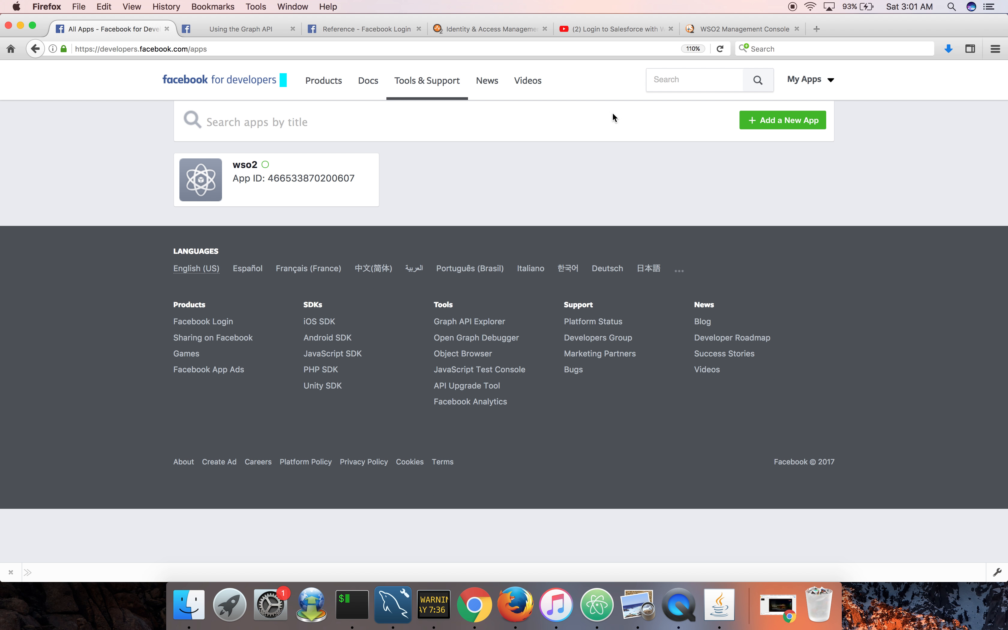
Create app demoapp with a contact email and pass the security check.
left_click(758, 119)
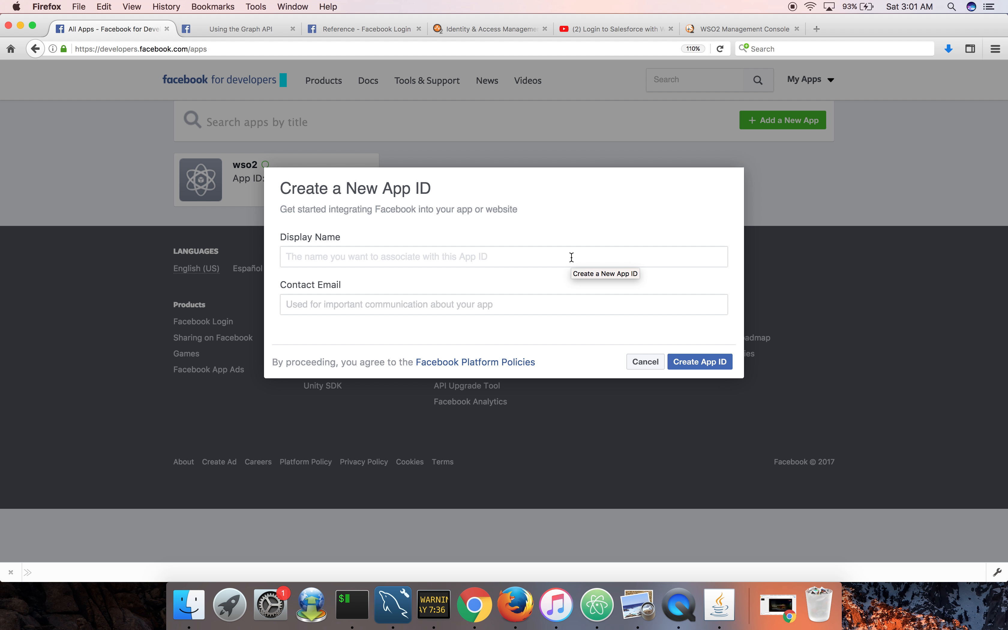
type("demoapp")
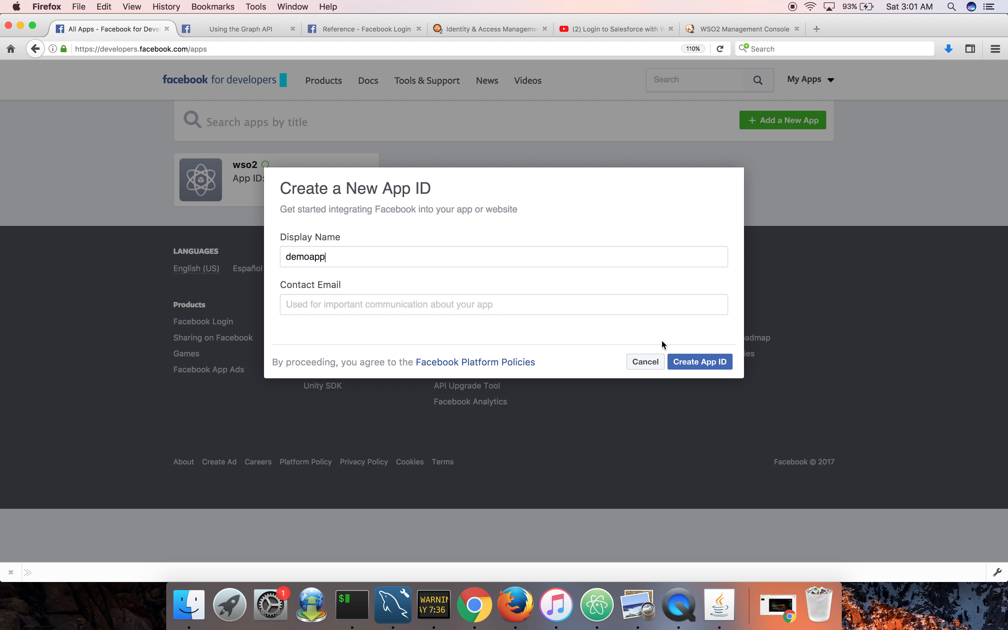
left_click(705, 369)
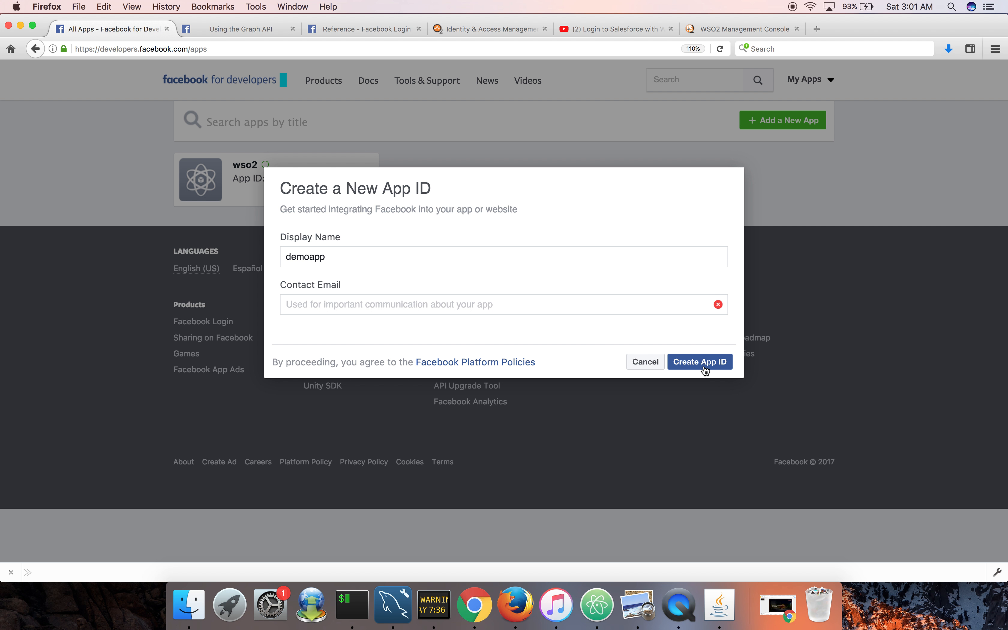
left_click(666, 304)
left_click(699, 362)
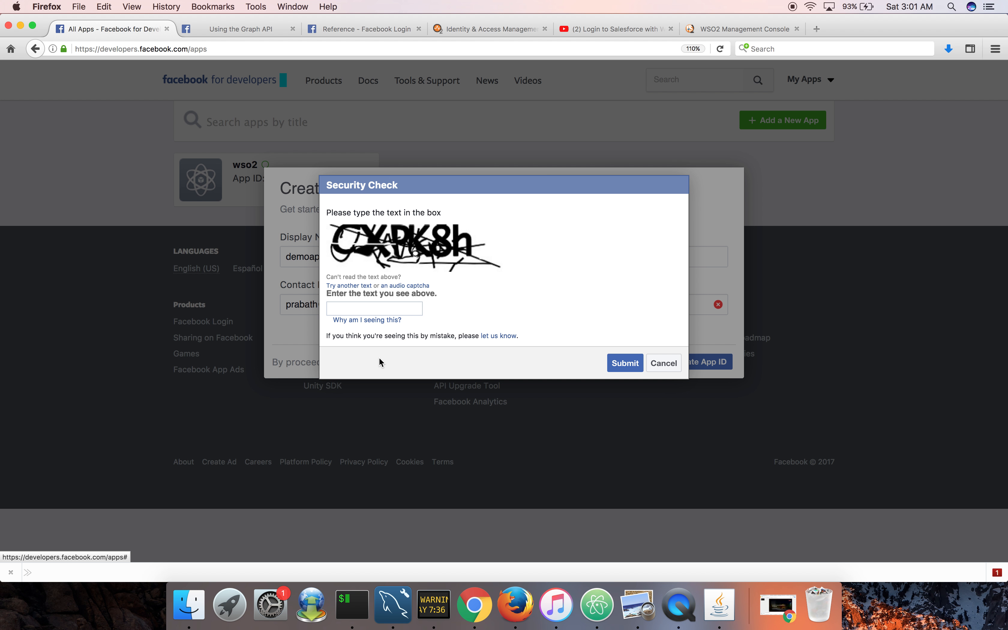
left_click(385, 309)
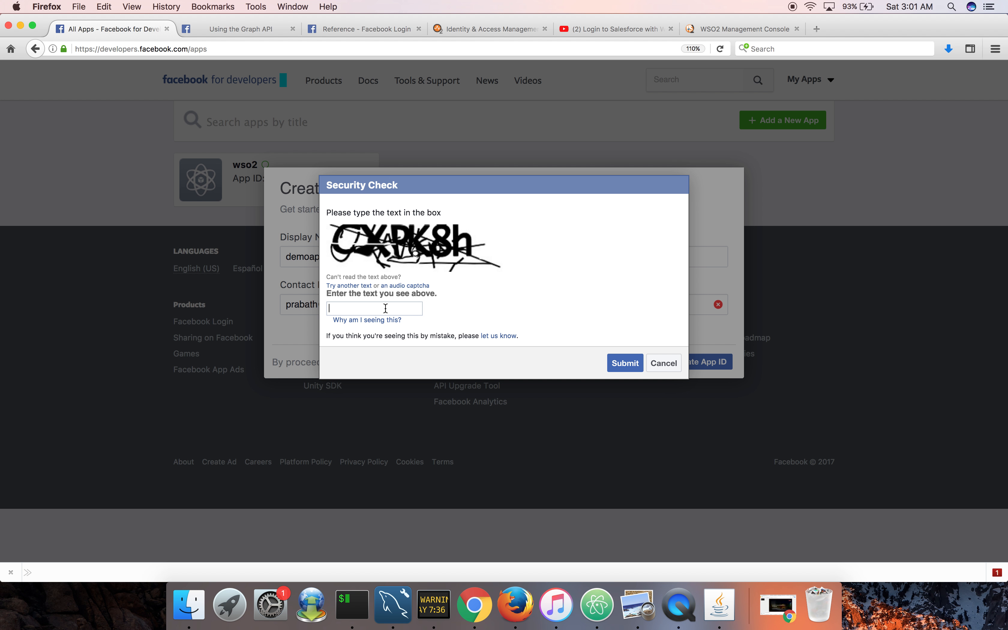
left_click(616, 362)
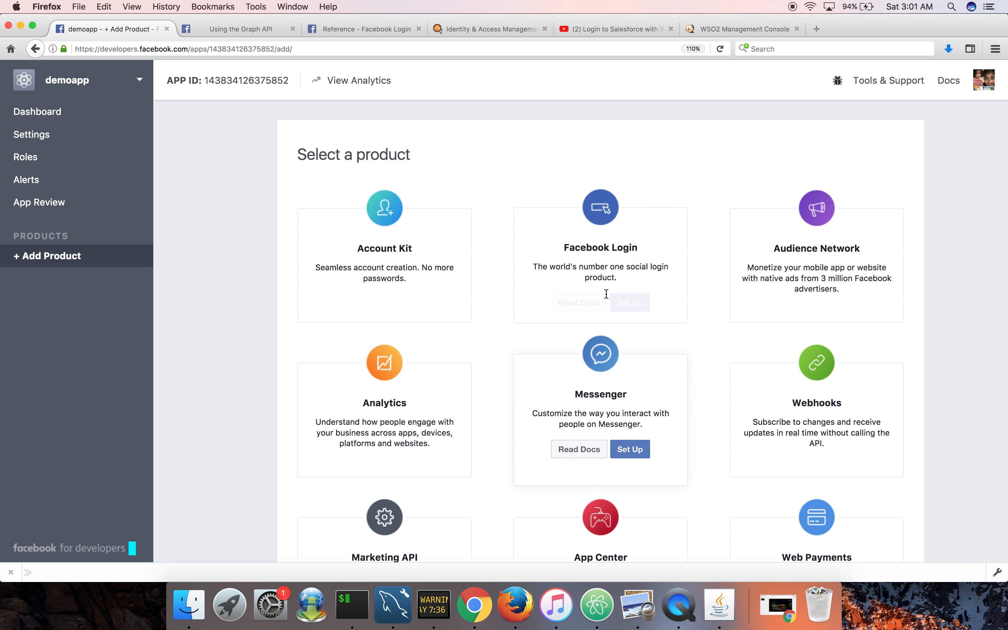
left_click(629, 294)
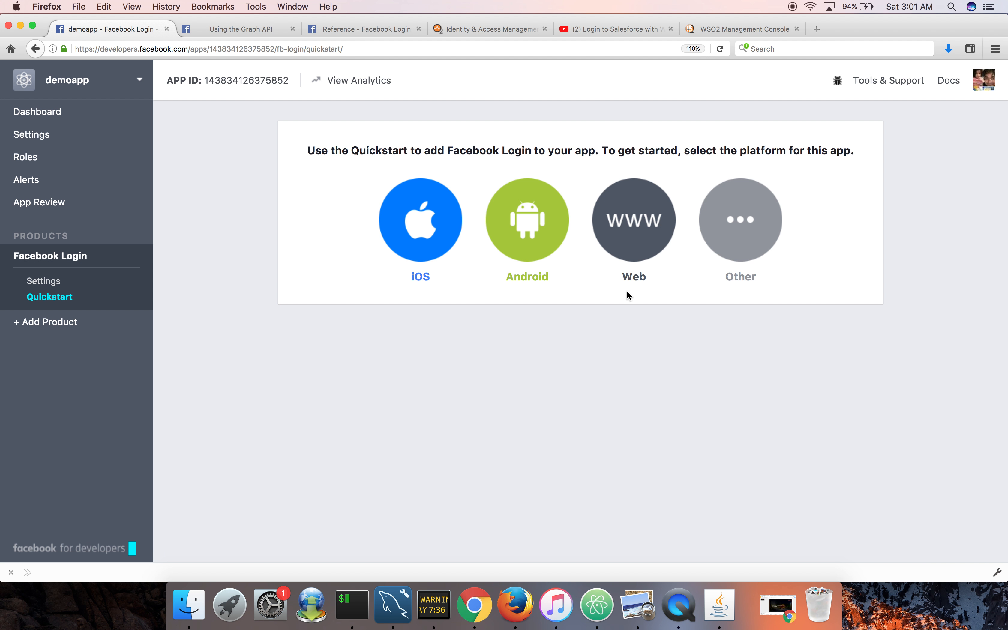
left_click(629, 252)
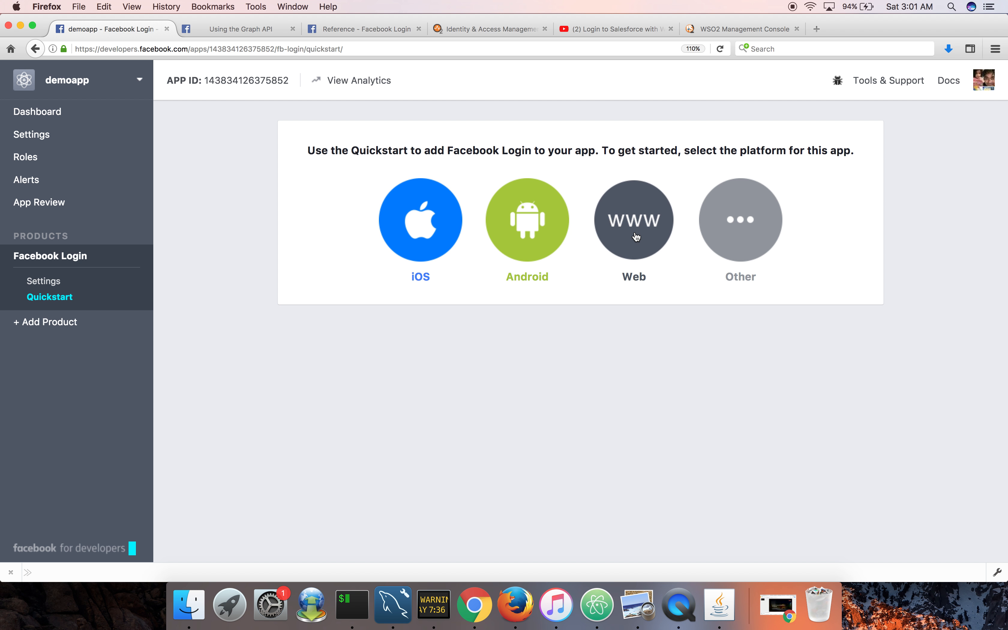
left_click(583, 278)
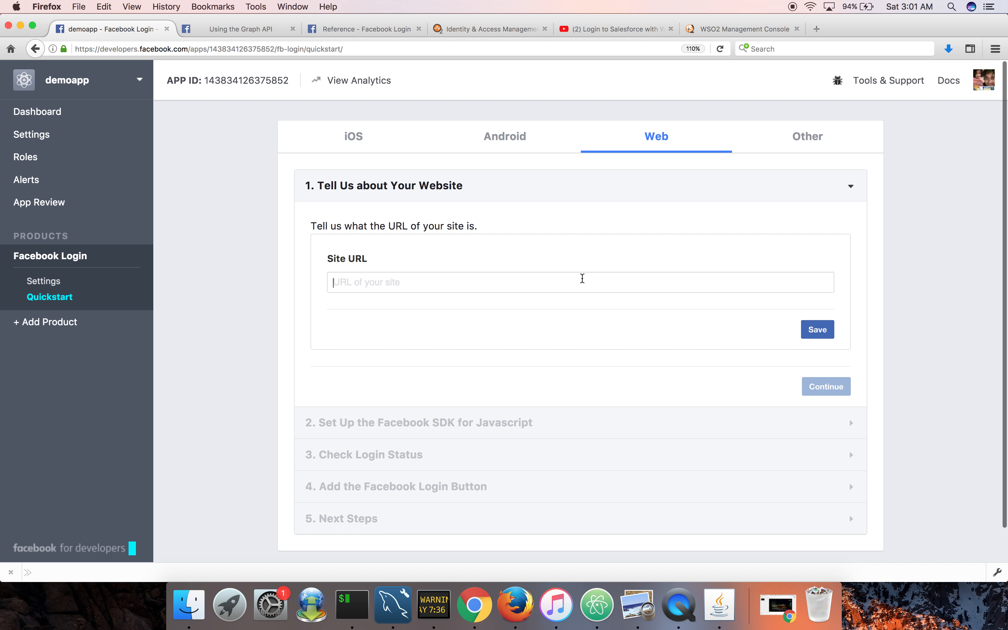
type("h")
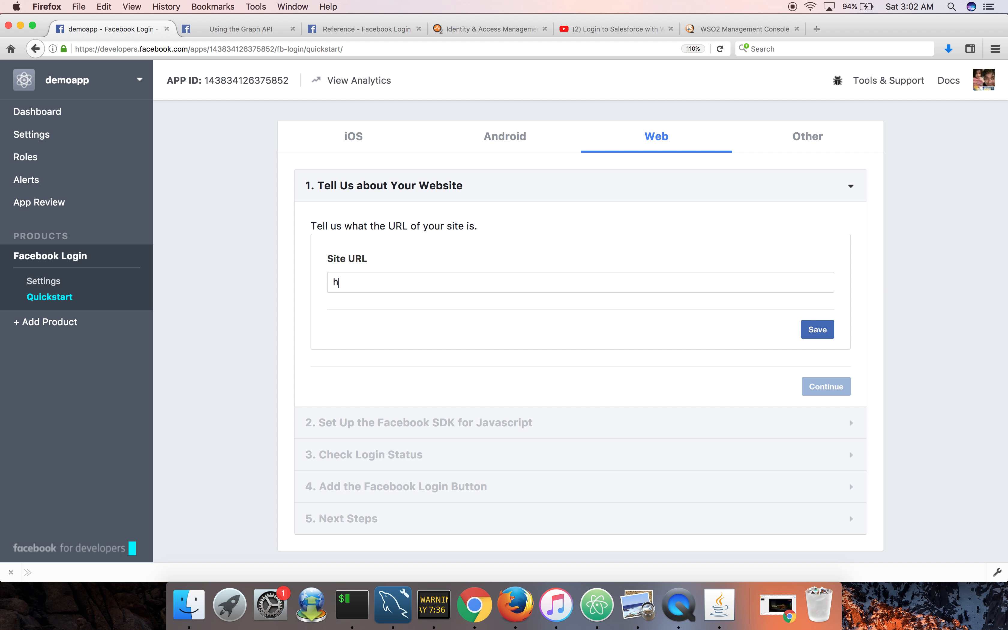
type("ttp://salesforce.com")
left_click(818, 331)
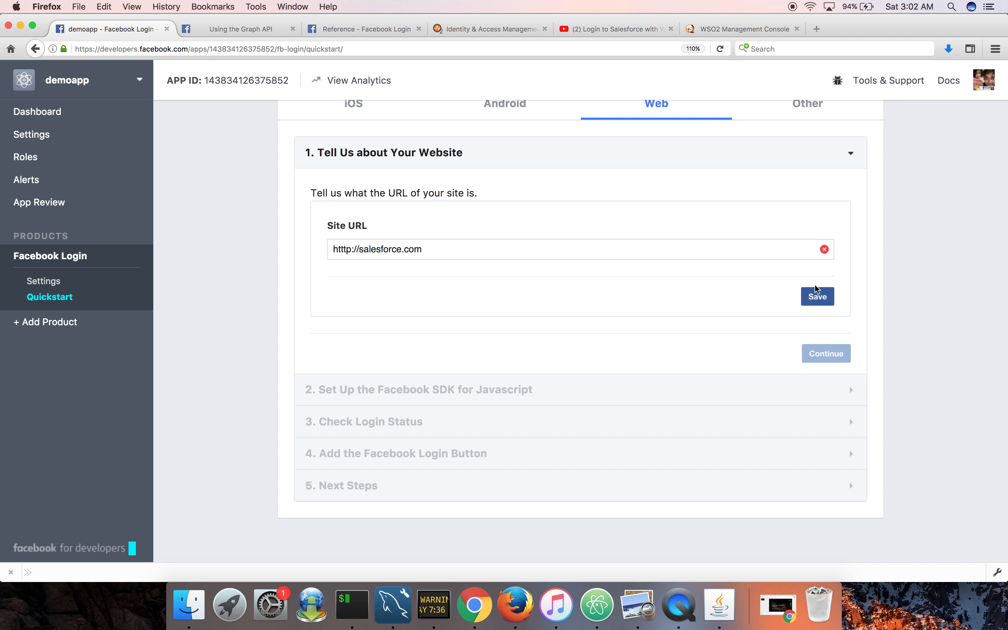
mouse_move(826, 256)
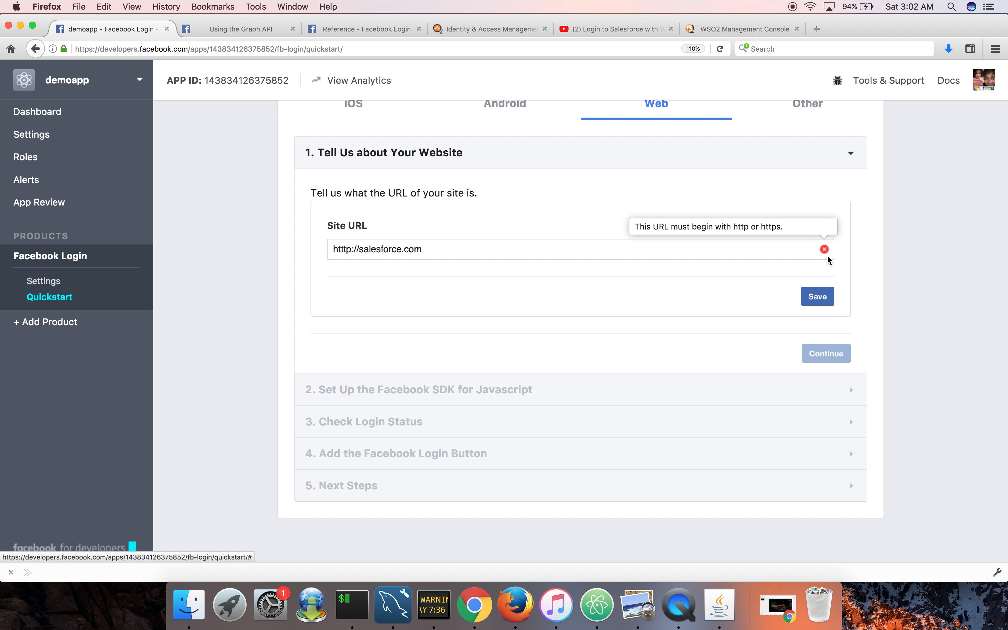
left_click(352, 250)
type("s")
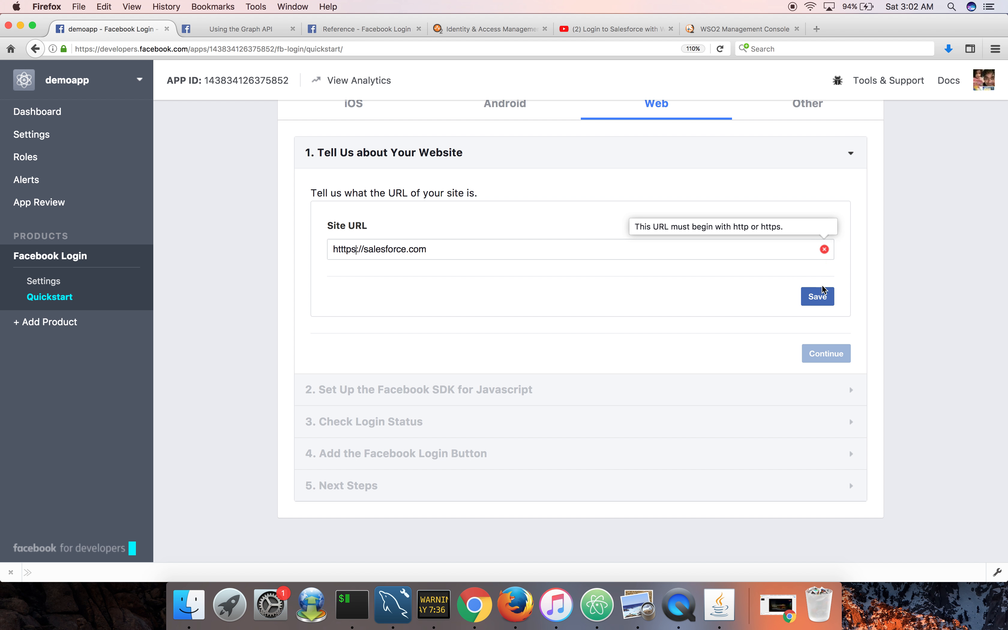
left_click(818, 296)
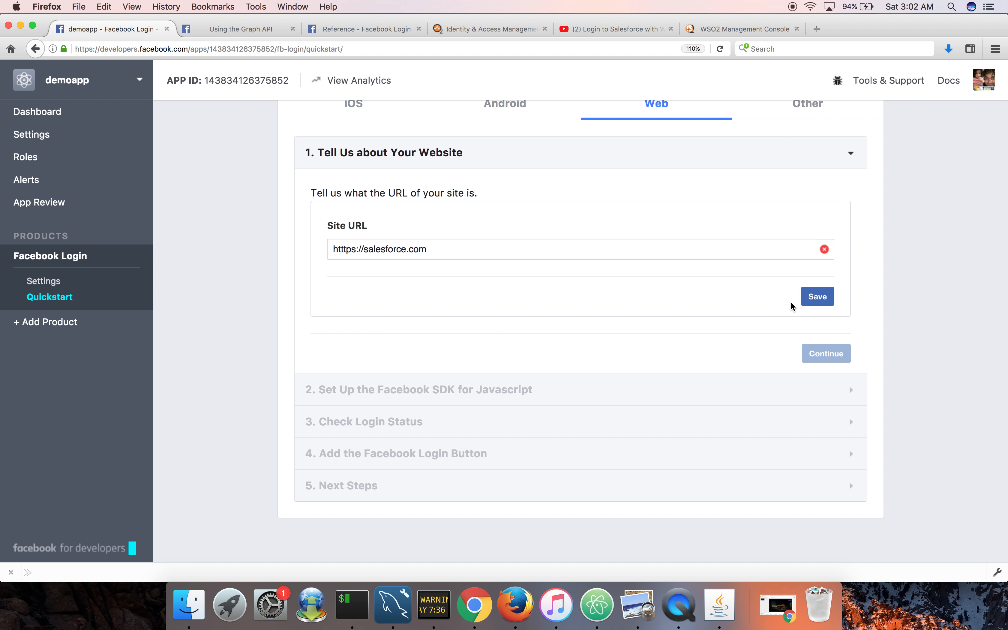
mouse_move(824, 256)
left_click(810, 302)
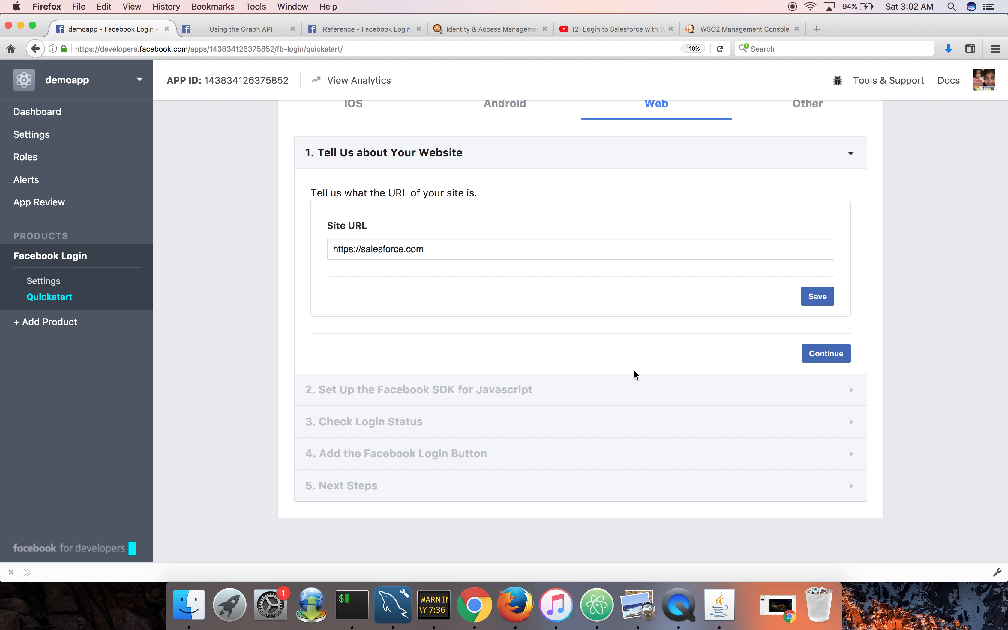
Advance through the quickstart to step 4, Add the Facebook Login Button.
left_click(823, 355)
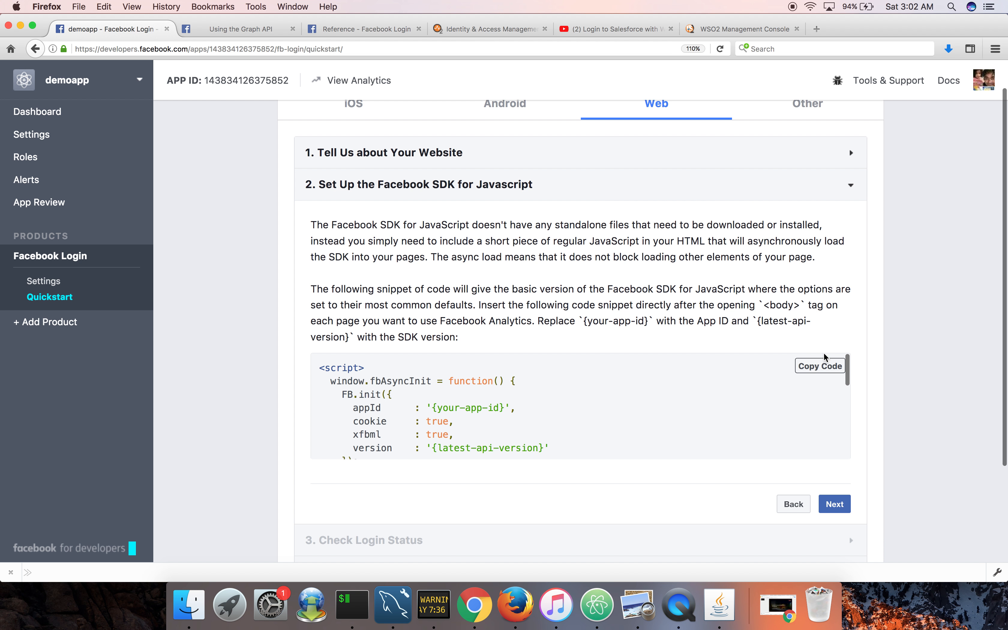
scroll(773, 397, "down", 5)
left_click(835, 503)
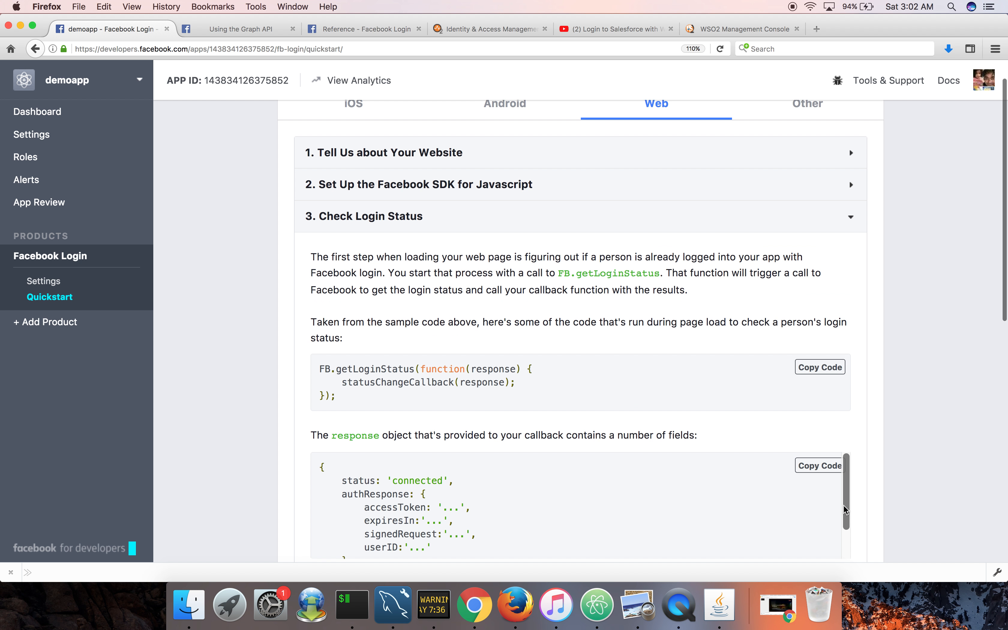
scroll(816, 514, "down", 2)
scroll(910, 467, "down", 10)
left_click(835, 417)
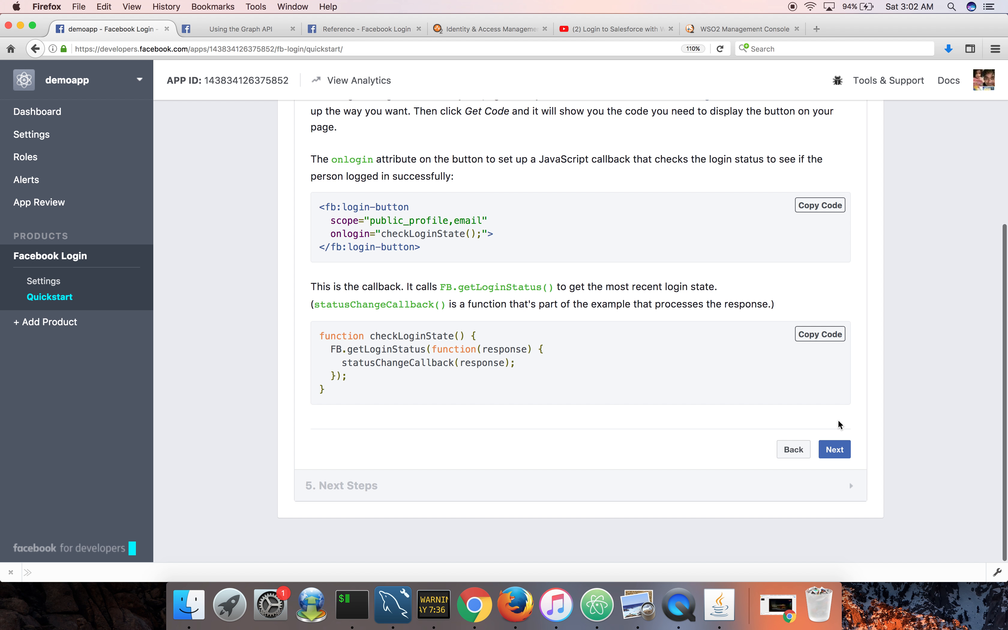
left_click(834, 445)
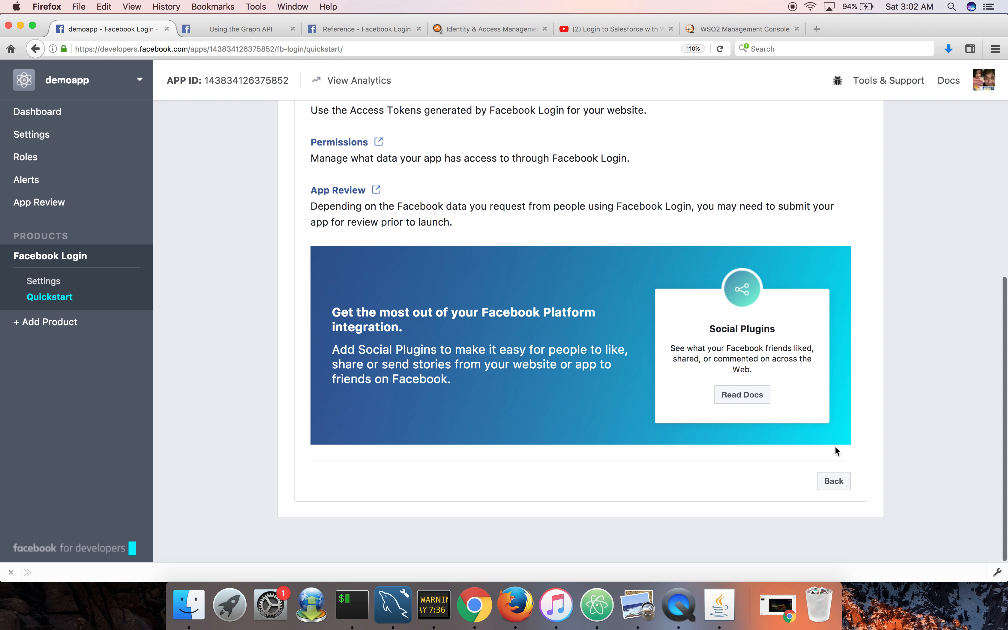
left_click(833, 481)
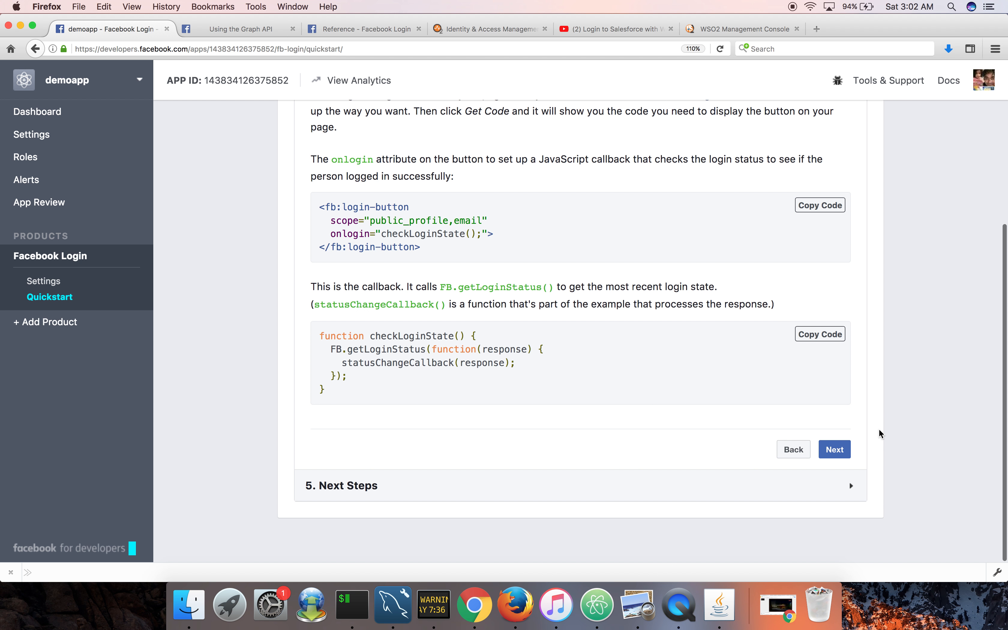
scroll(877, 433, "up", 10)
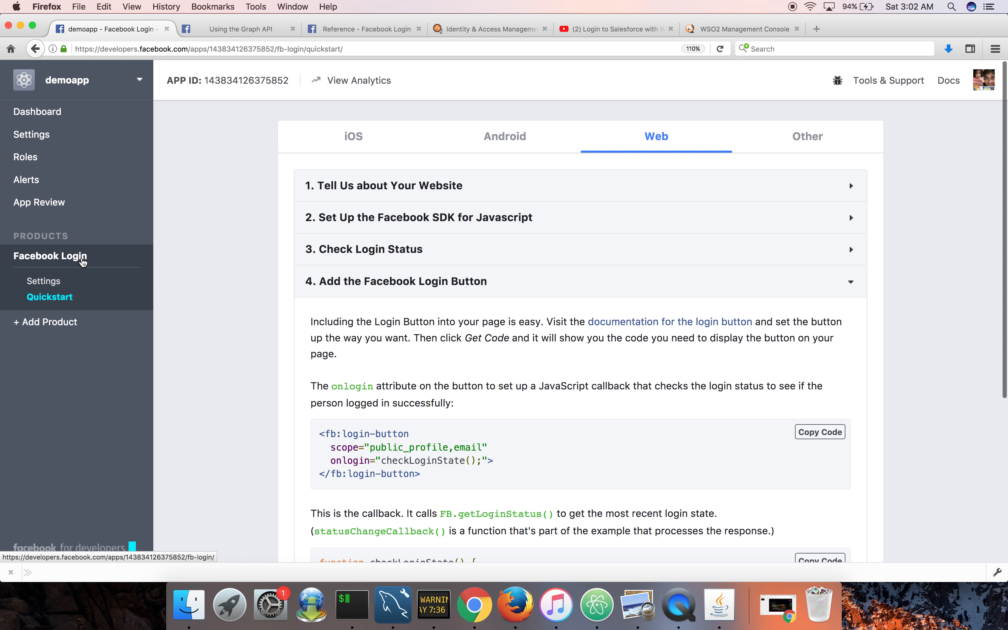
left_click(44, 281)
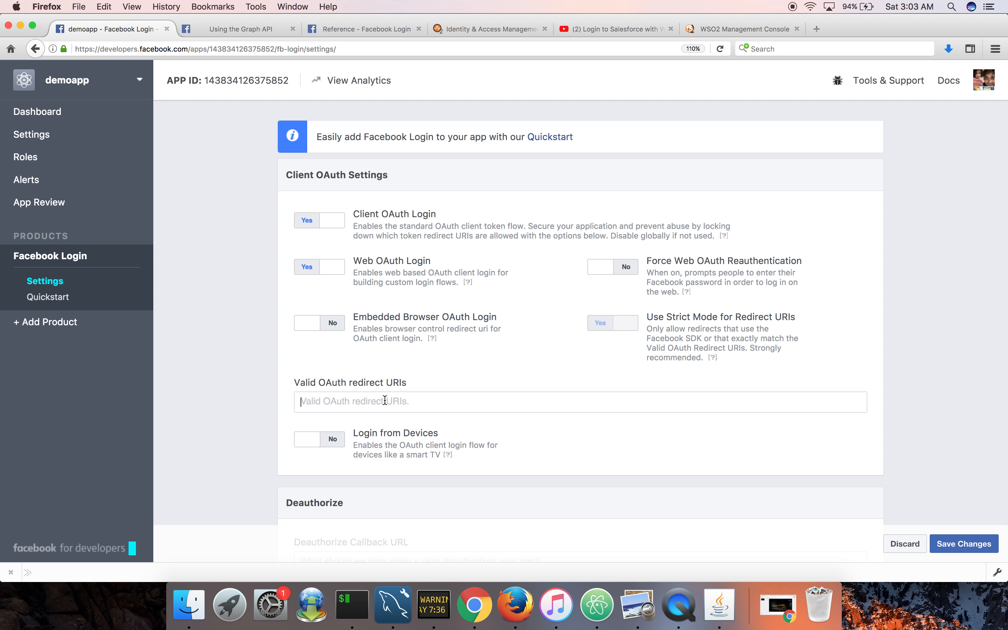
type("htttps")
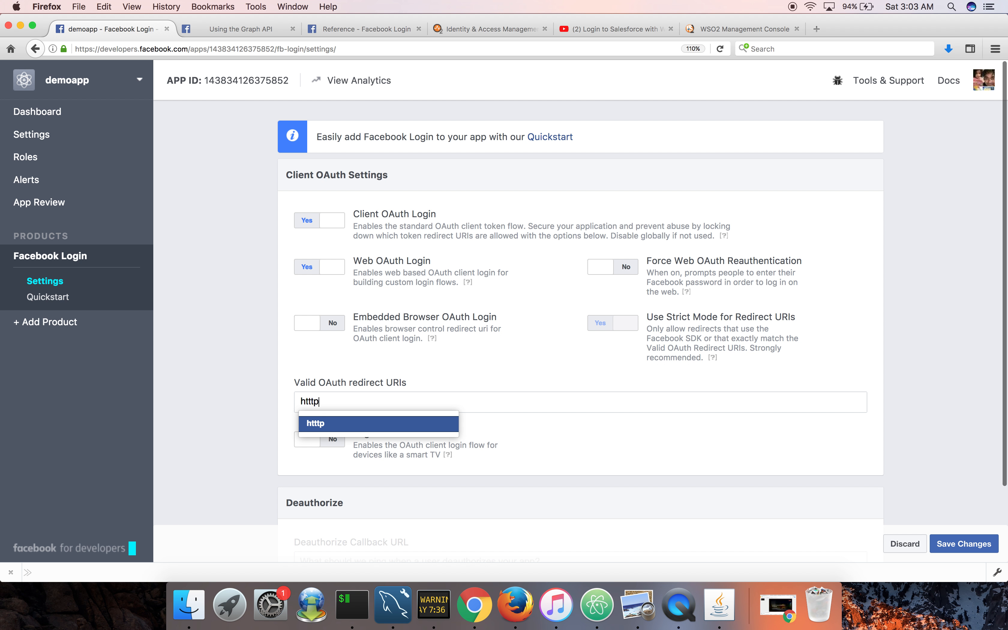
type("://localhost:")
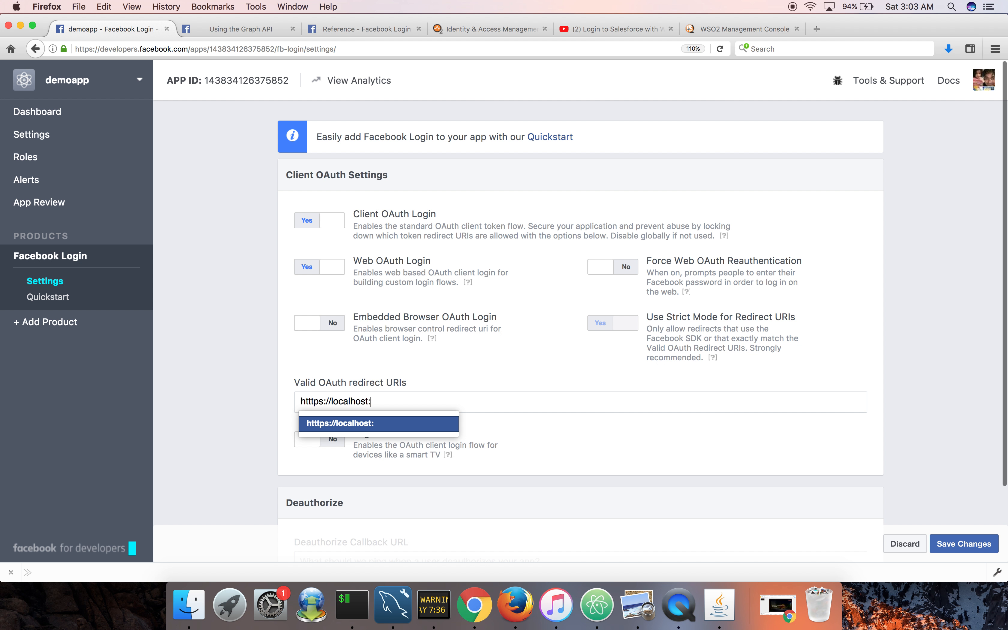
type("9443")
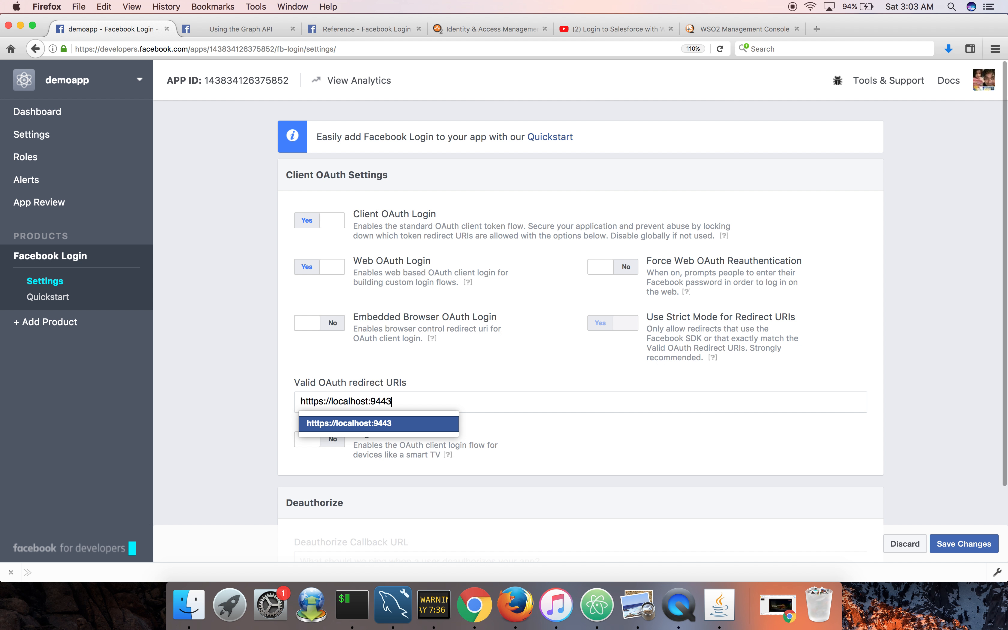
type("/c")
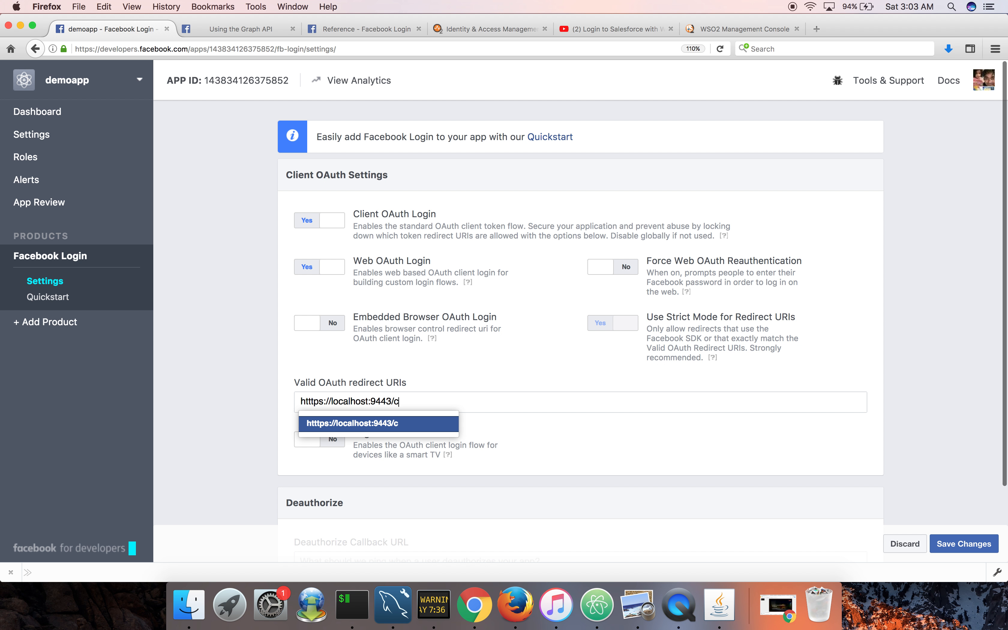
type("ommonauth")
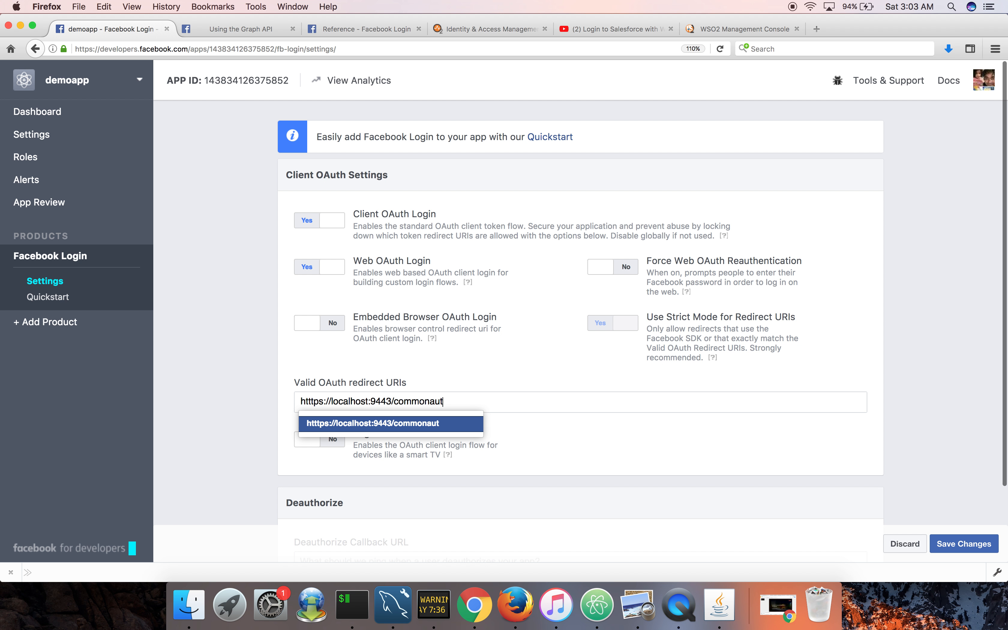
left_click(363, 423)
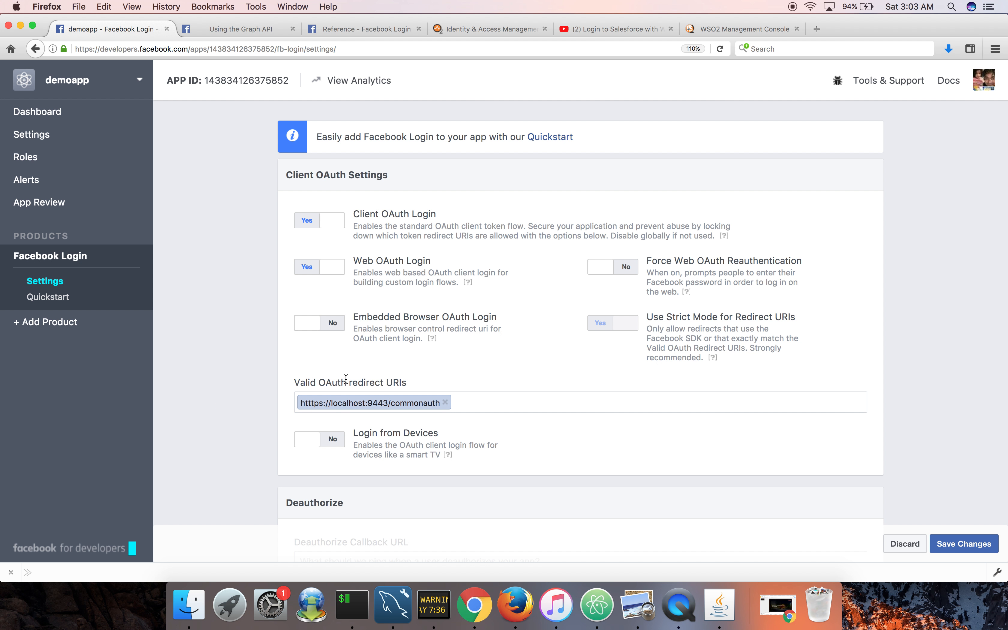
key("BackSpace")
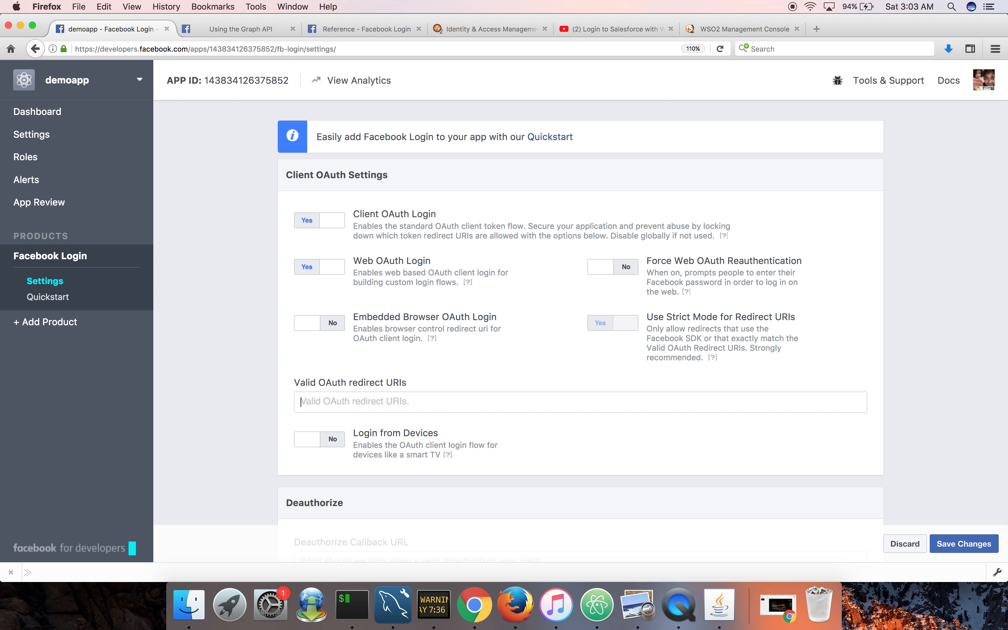
type("http")
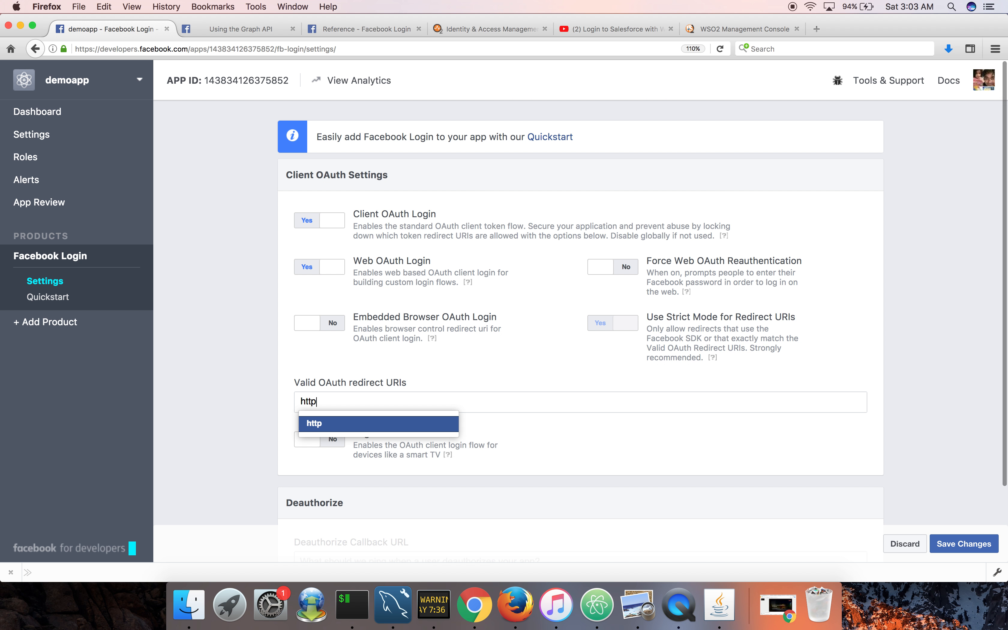
type("://loc")
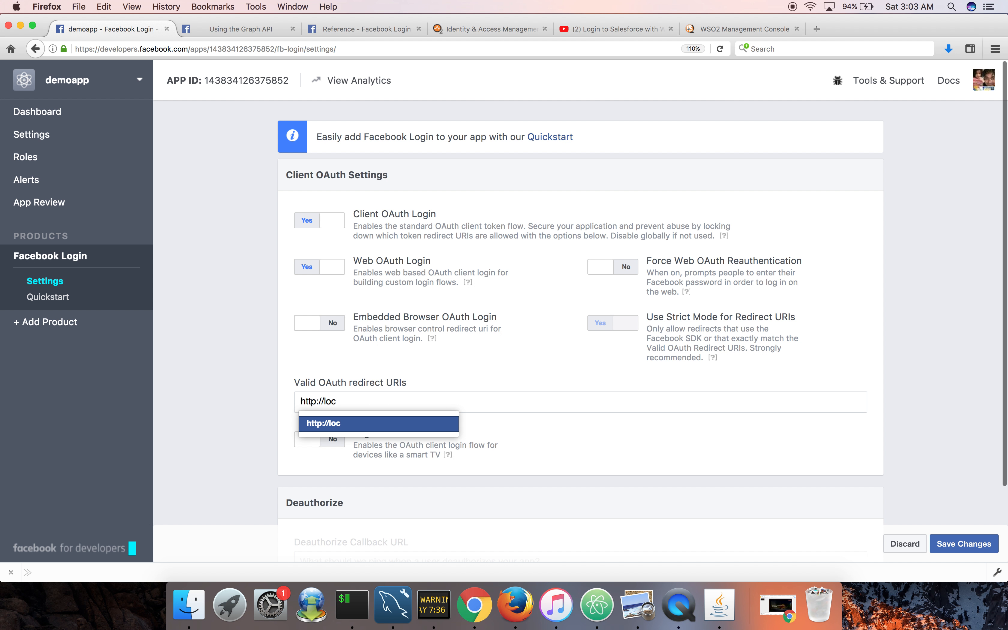
type("alhost:9443/common")
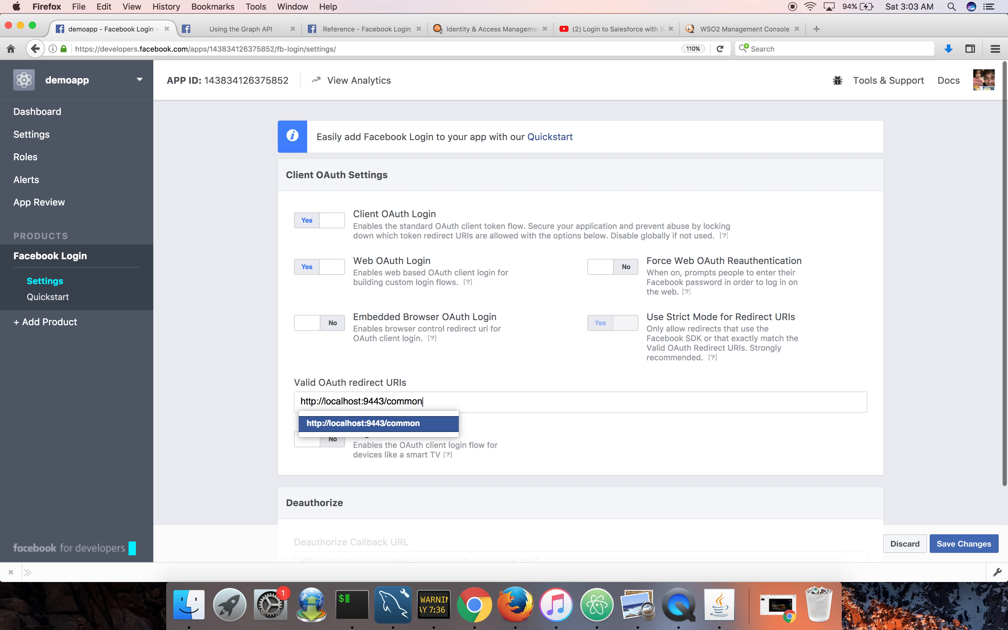
type("auth")
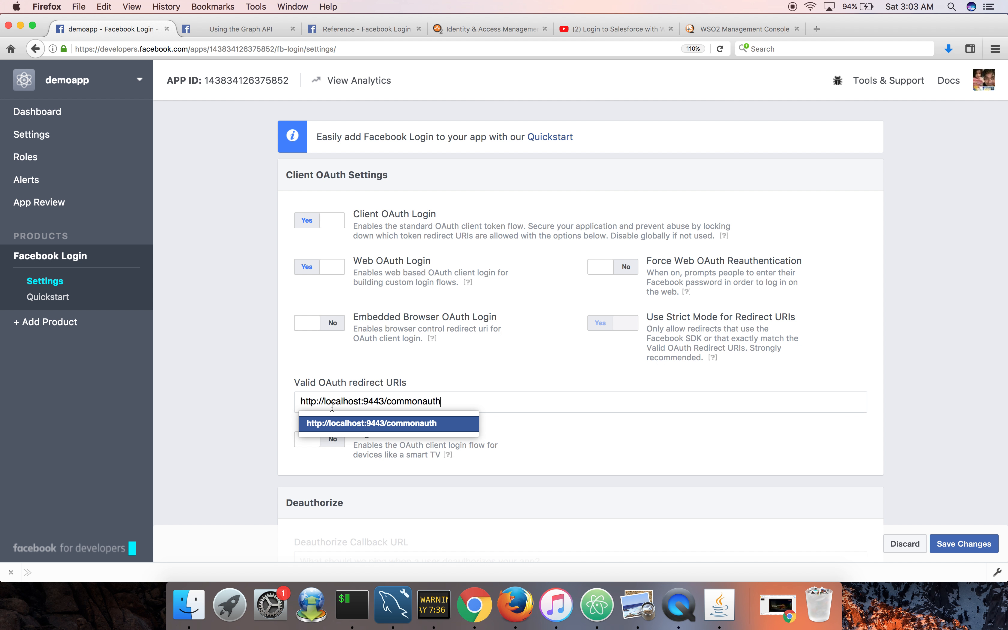
triple_click(312, 403)
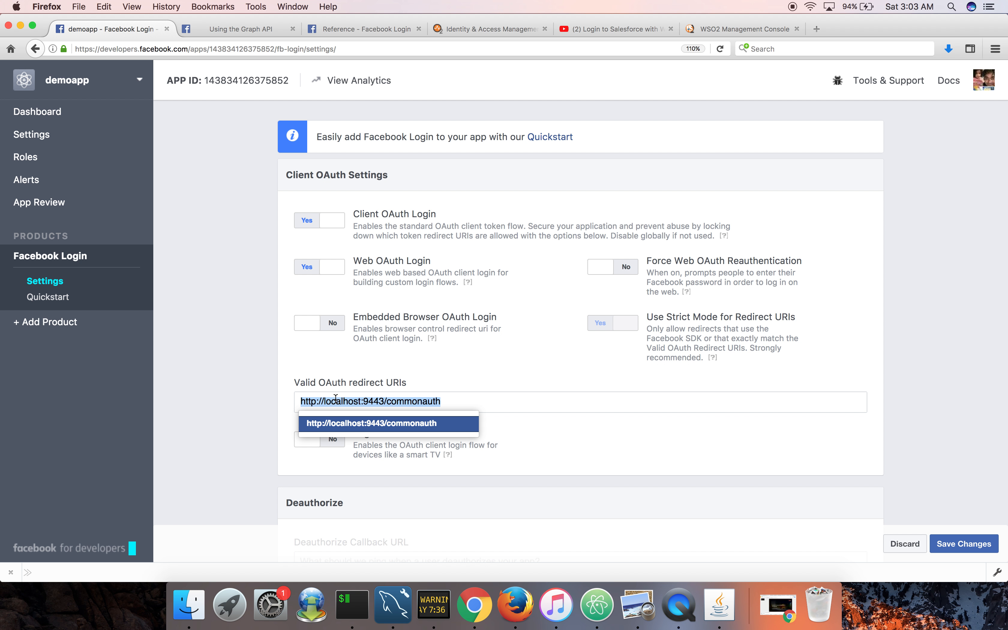
key("Left")
key("Right")
key("Right")
key("Right")
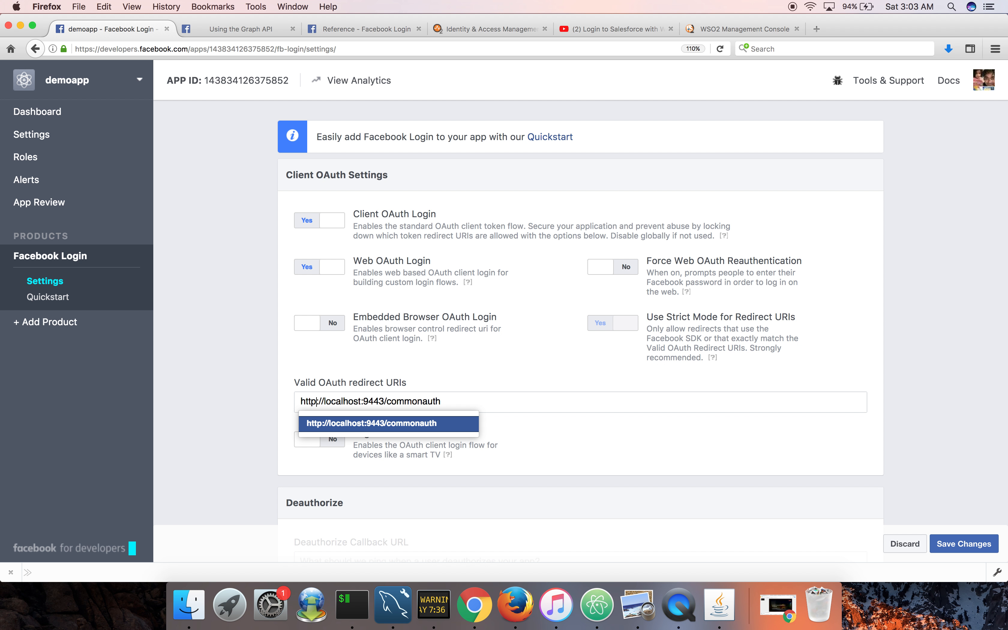
type("s")
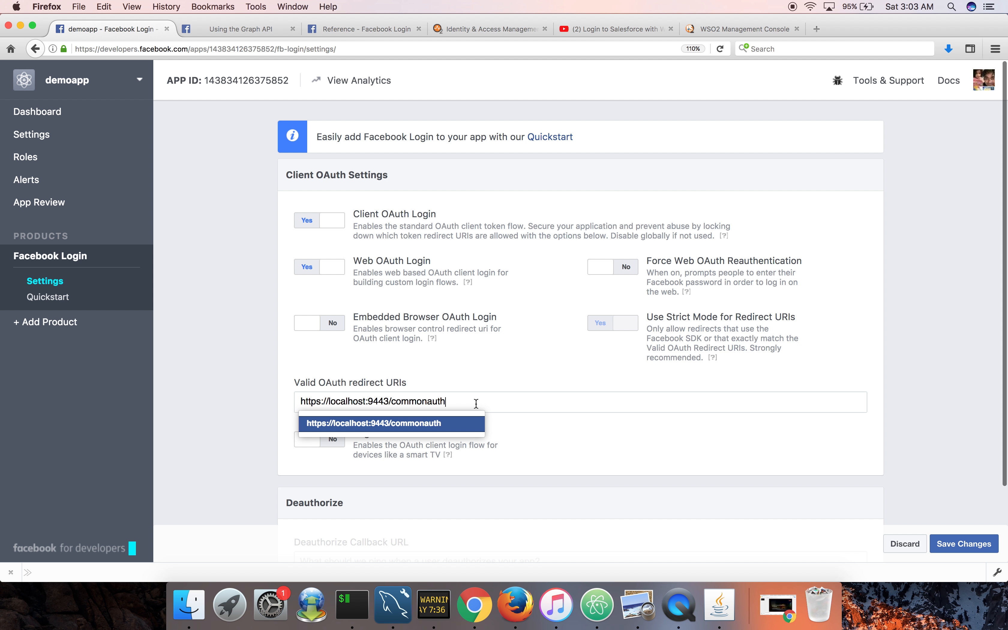
key("super+a")
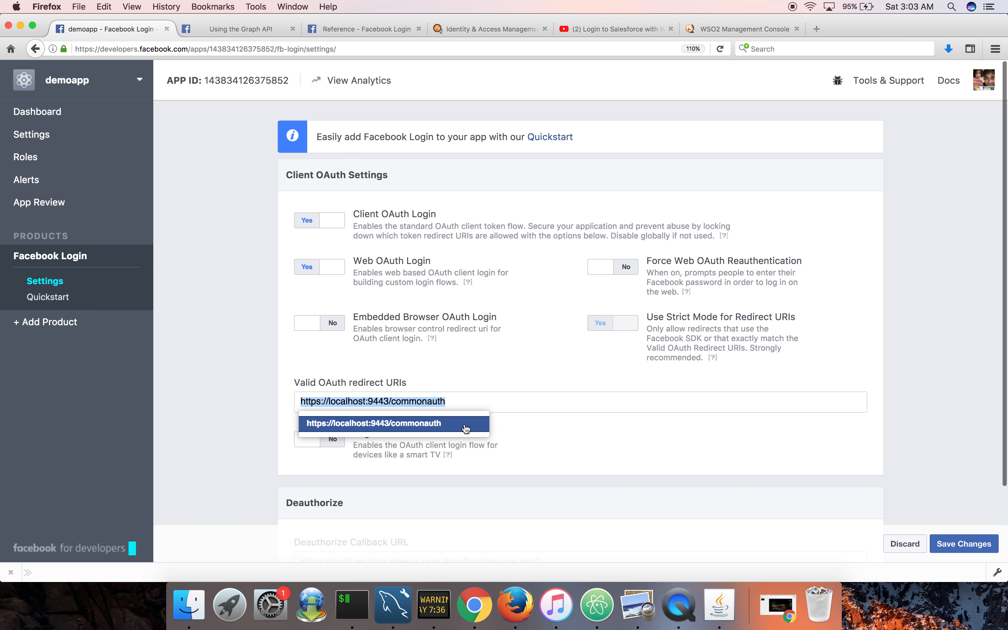
left_click(465, 425)
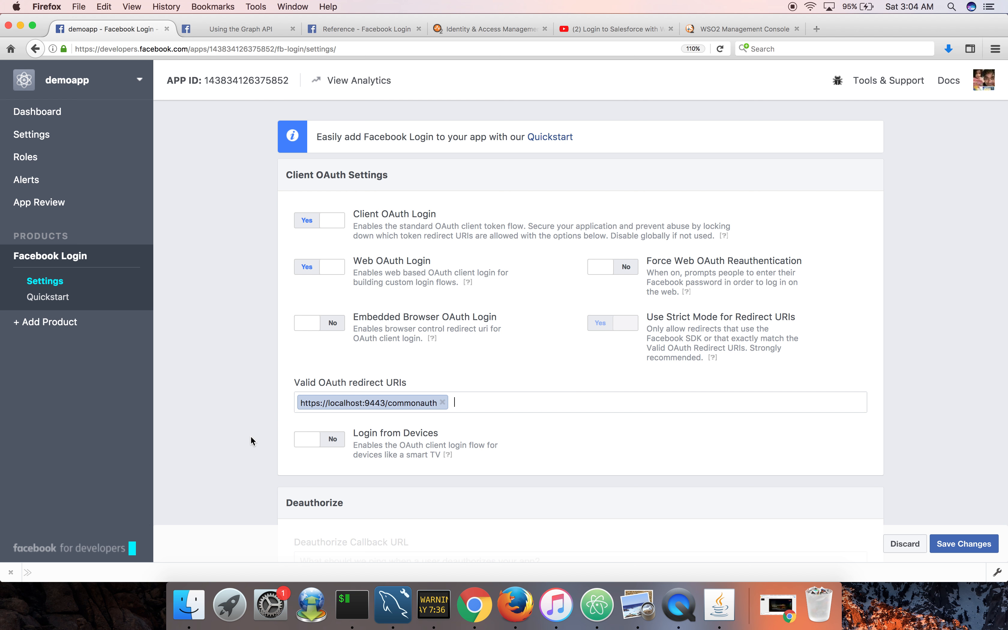
Save the Facebook Login settings changes and go to the app Dashboard.
scroll(251, 437, "down", 3)
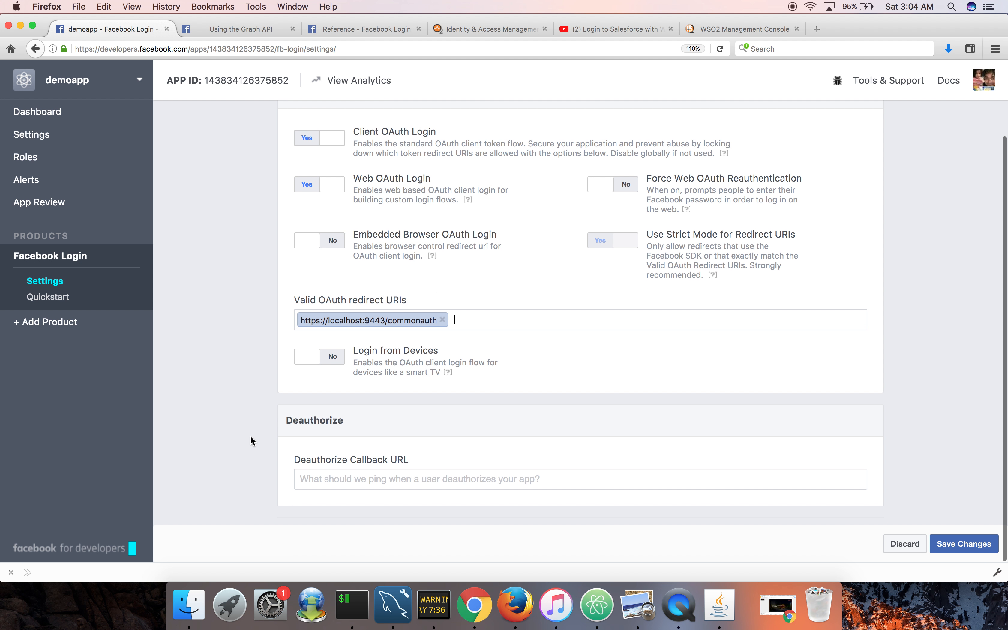
scroll(250, 436, "up", 2)
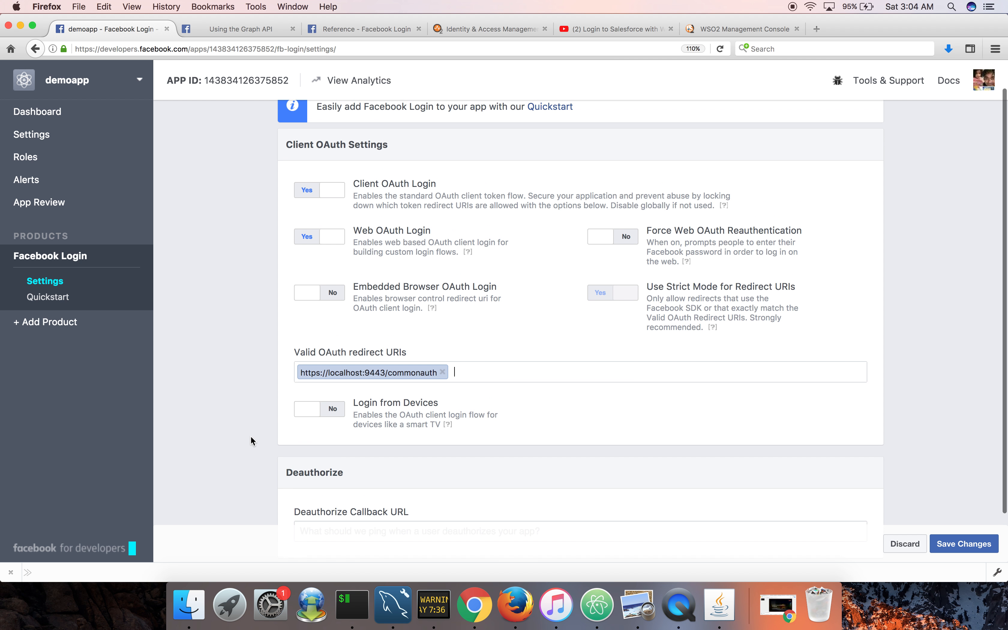
left_click(966, 543)
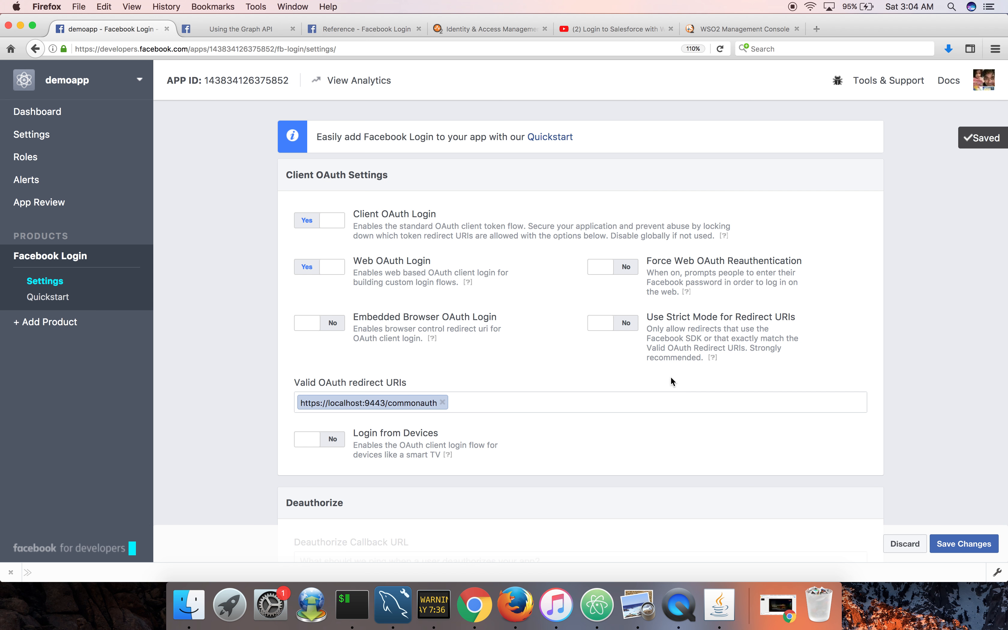
left_click(87, 124)
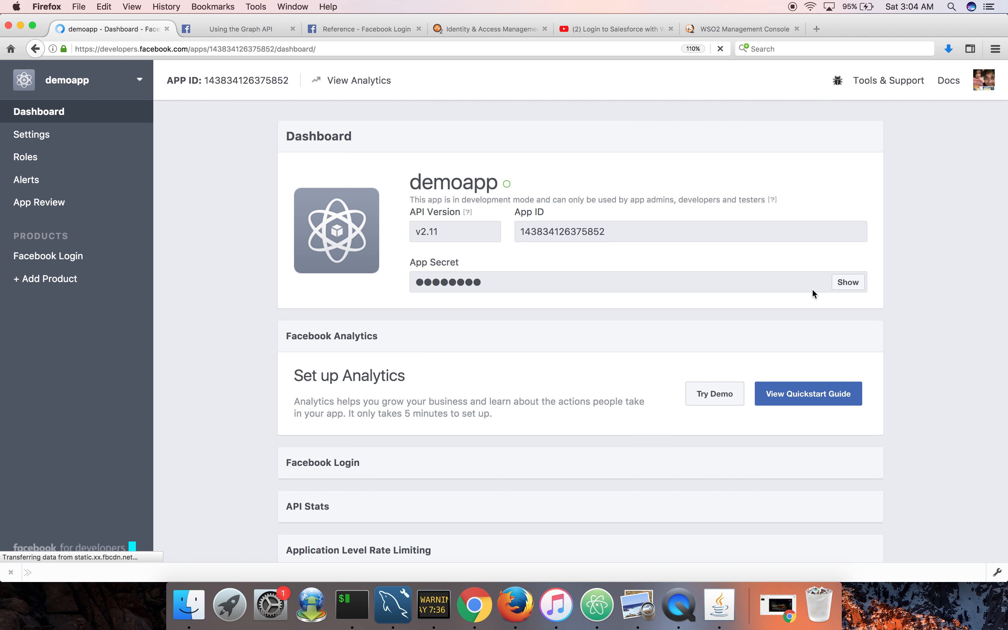
Show demoapp's App Secret by confirming with the account password.
left_click(847, 283)
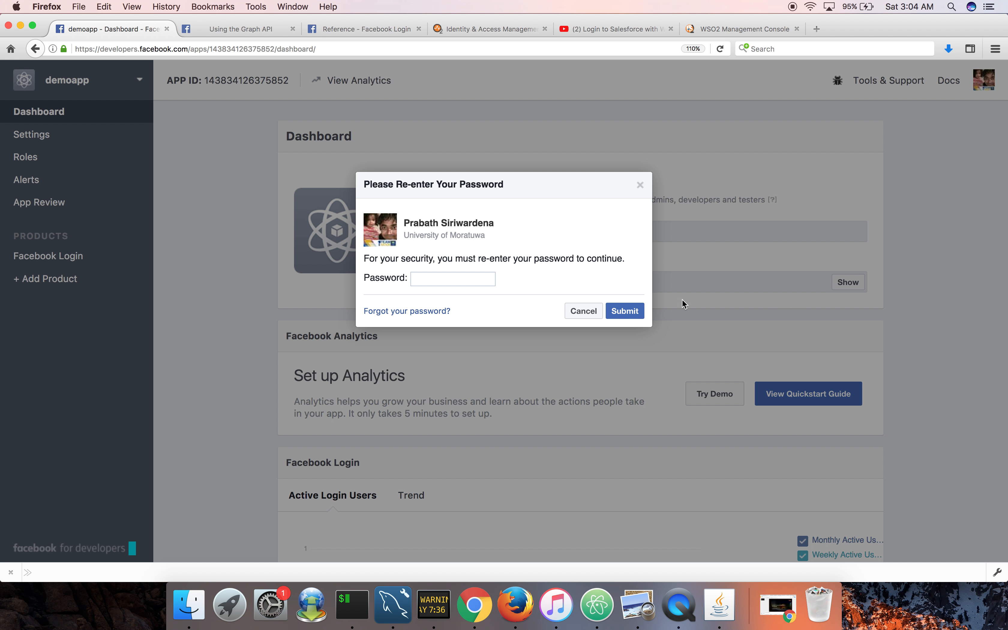
type("••••••••••••••")
left_click(623, 313)
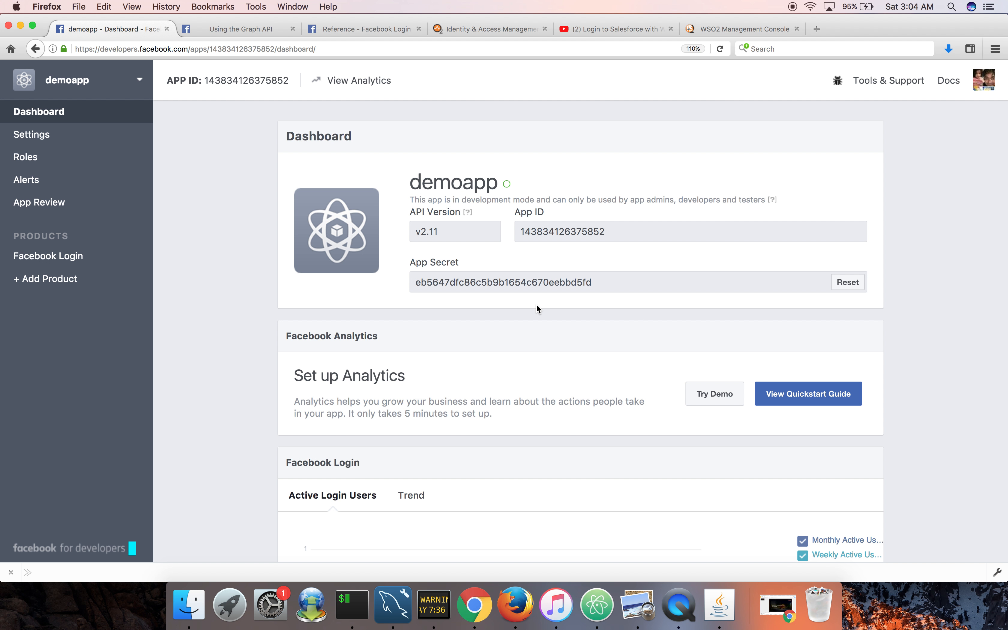
Start adding a new identity provider named 'facebook' in the WSO2 console.
left_click(716, 30)
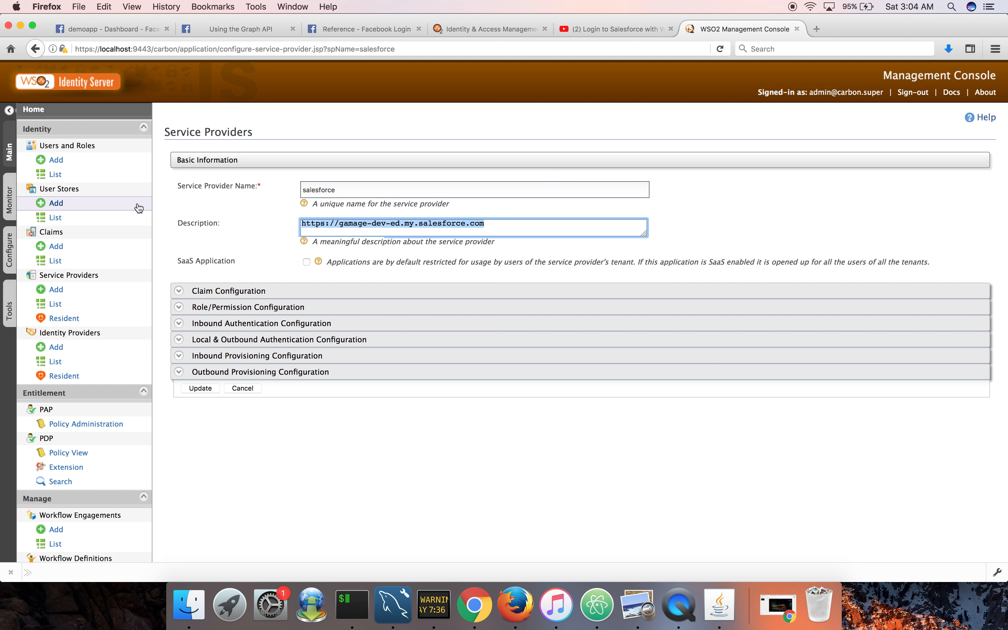
left_click(124, 182)
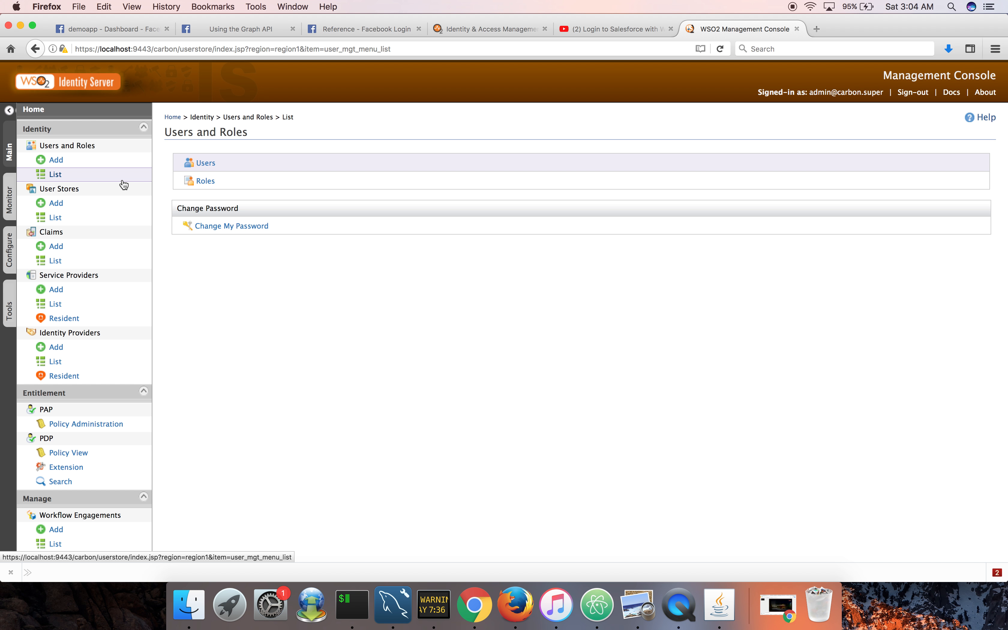
left_click(90, 300)
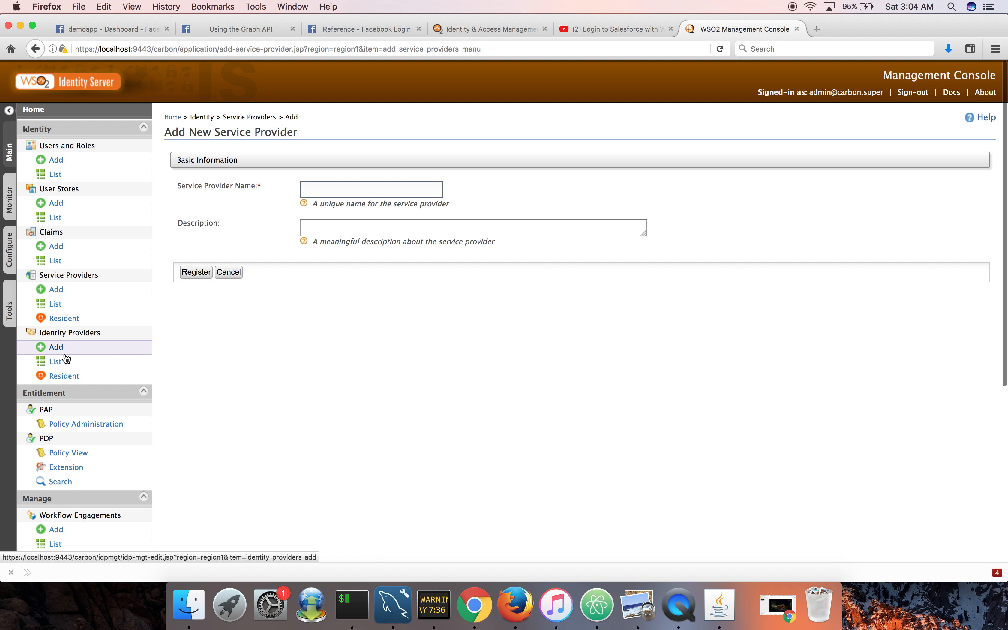
left_click(64, 350)
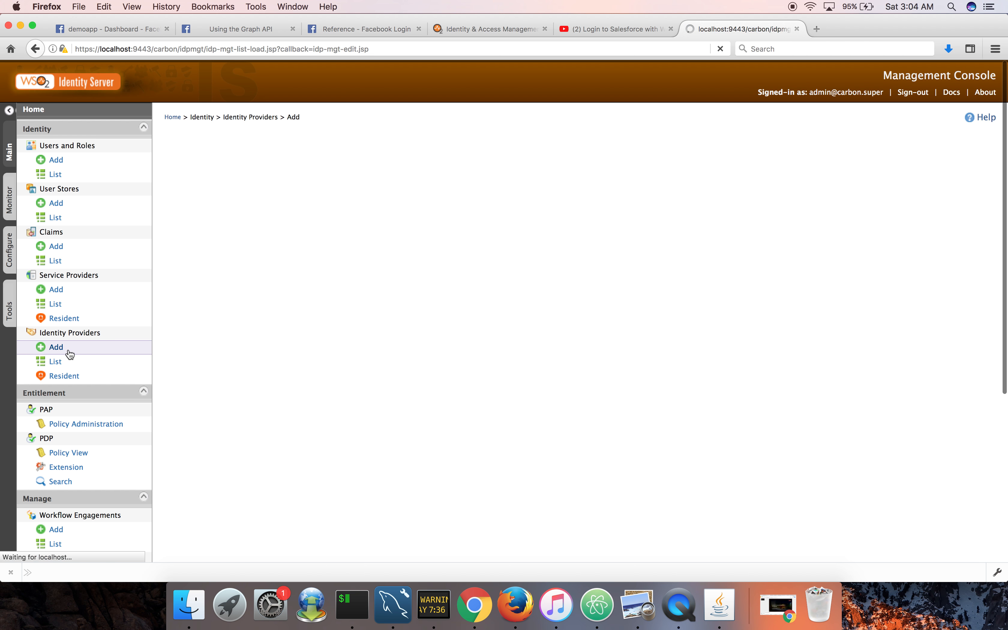
left_click(356, 196)
type("fac")
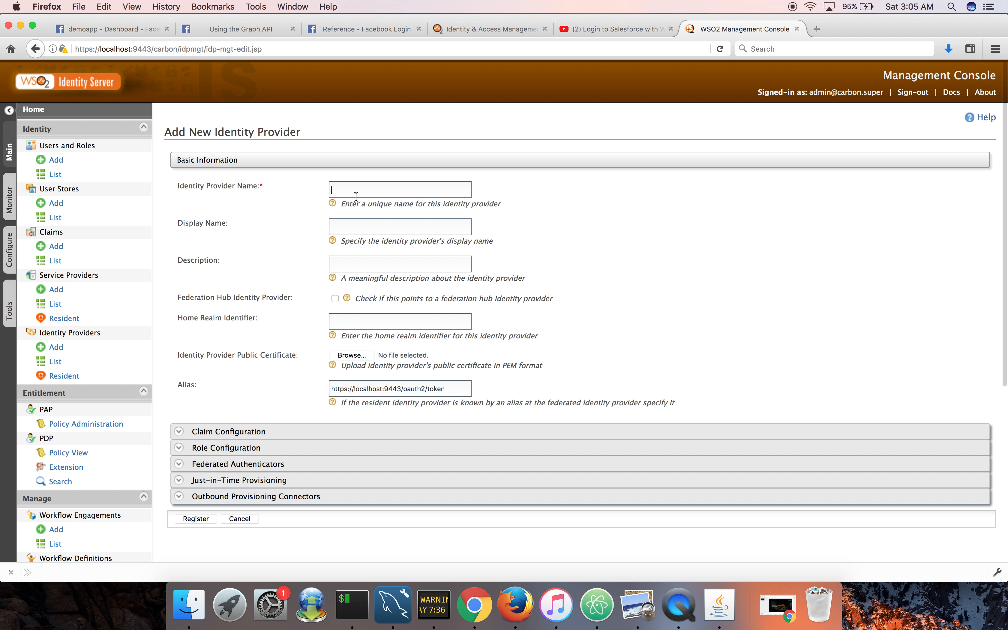
type("ebook")
Enable Facebook authentication under the provider's Federated Authenticators settings.
scroll(657, 275, "down", 6)
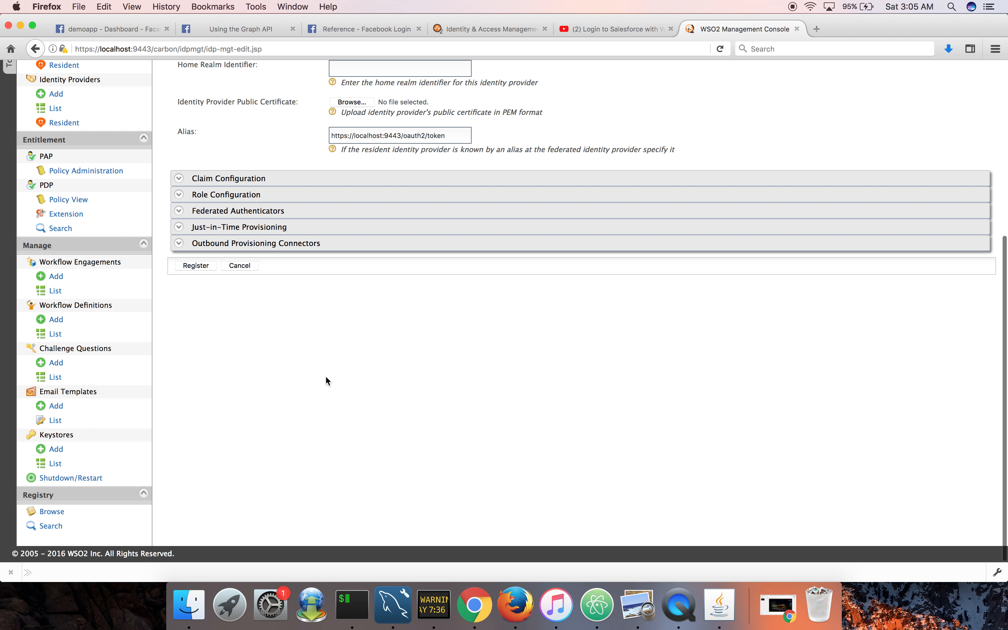
left_click(257, 216)
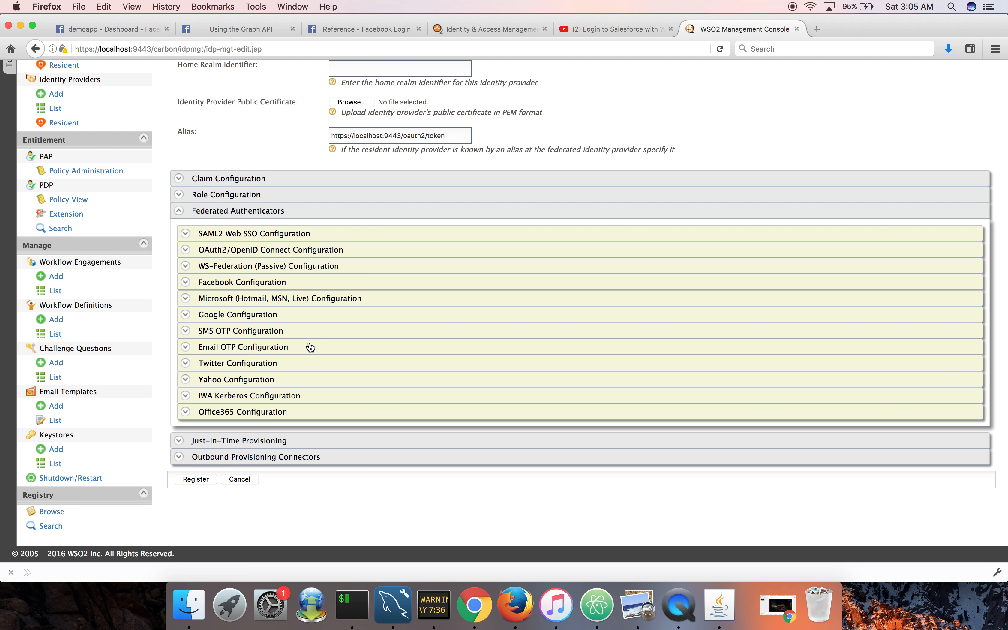
left_click(283, 288)
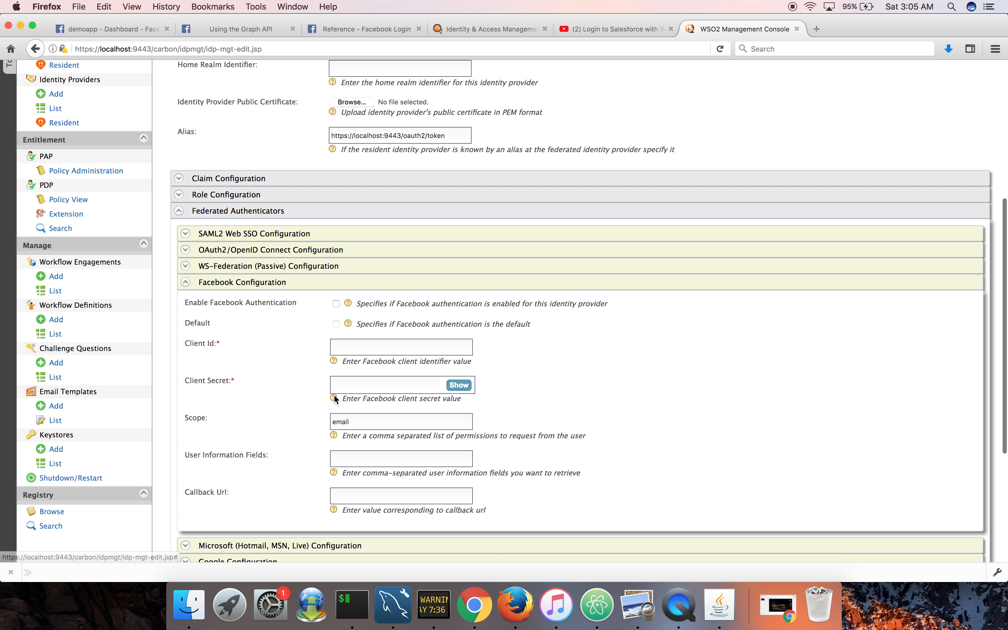
left_click(338, 304)
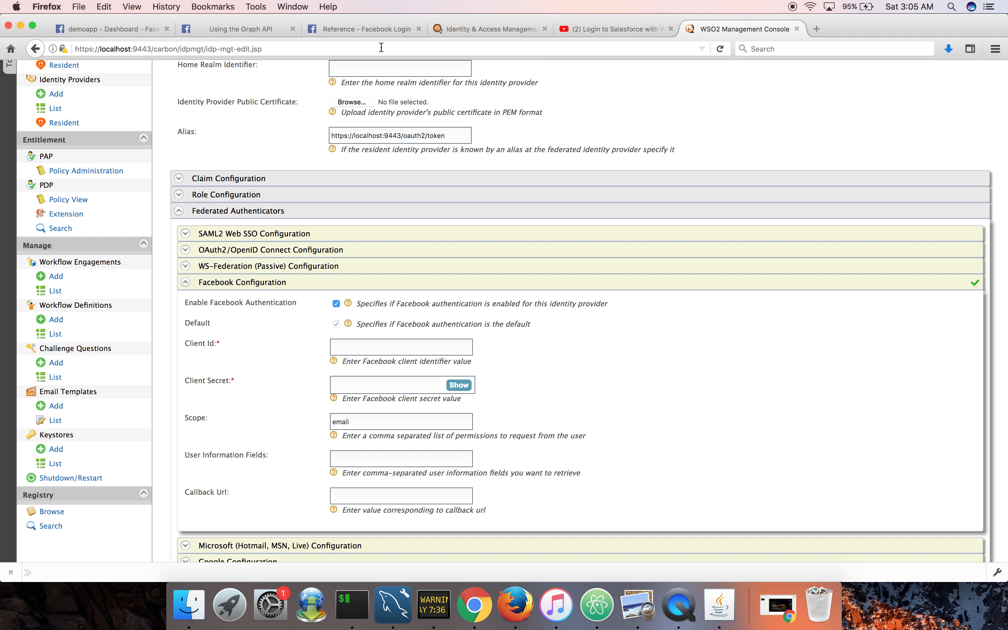
Paste the demoapp's App ID into the Facebook Client Id field.
left_click(137, 32)
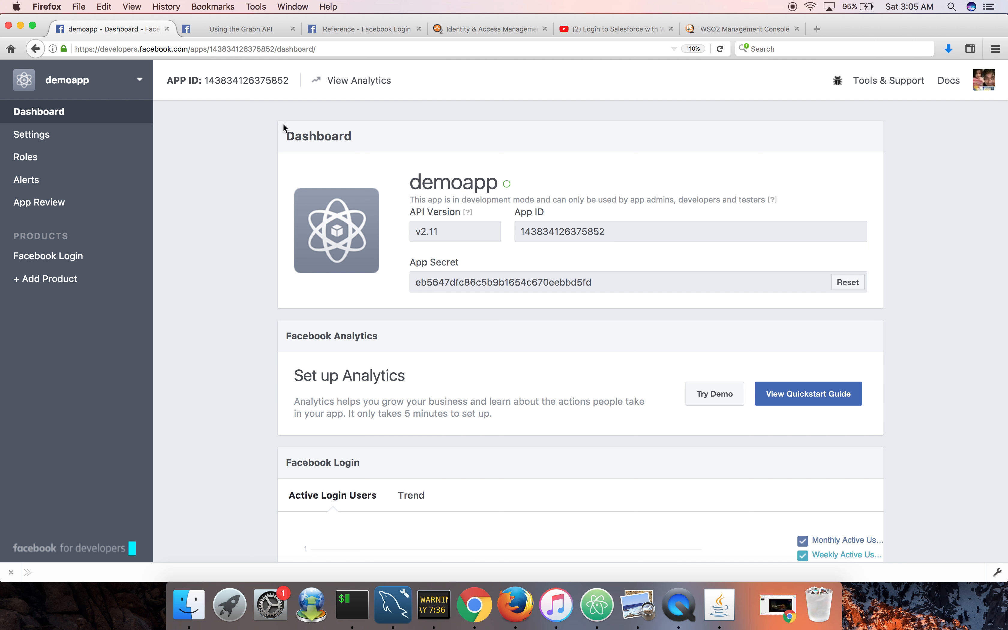
double_click(592, 228)
key("super+c")
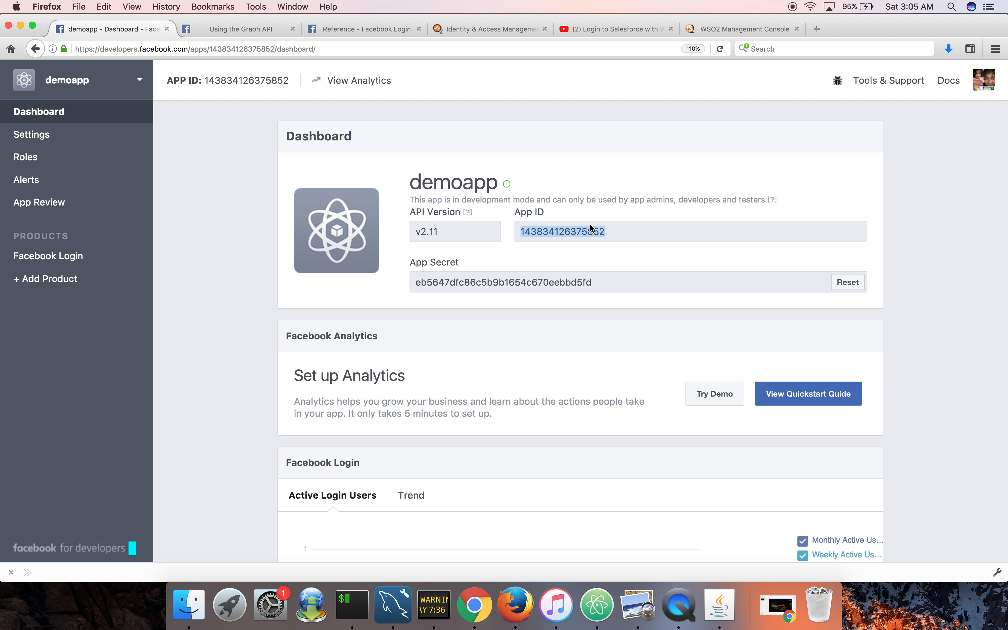
left_click(771, 29)
left_click(429, 346)
key("super+v")
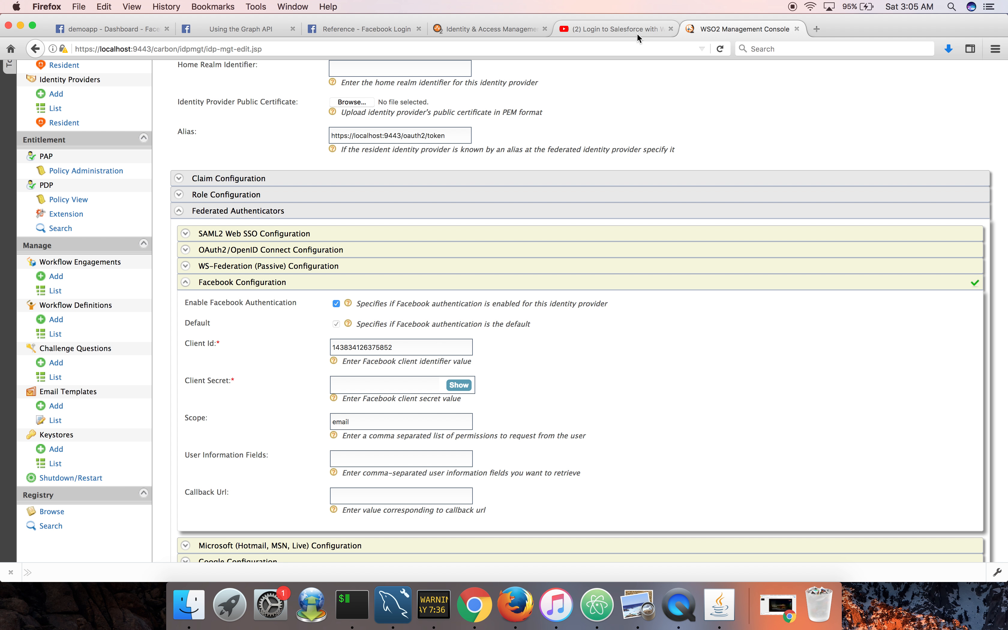
Copy the demoapp's App Secret into the Facebook Client Secret field.
left_click(132, 32)
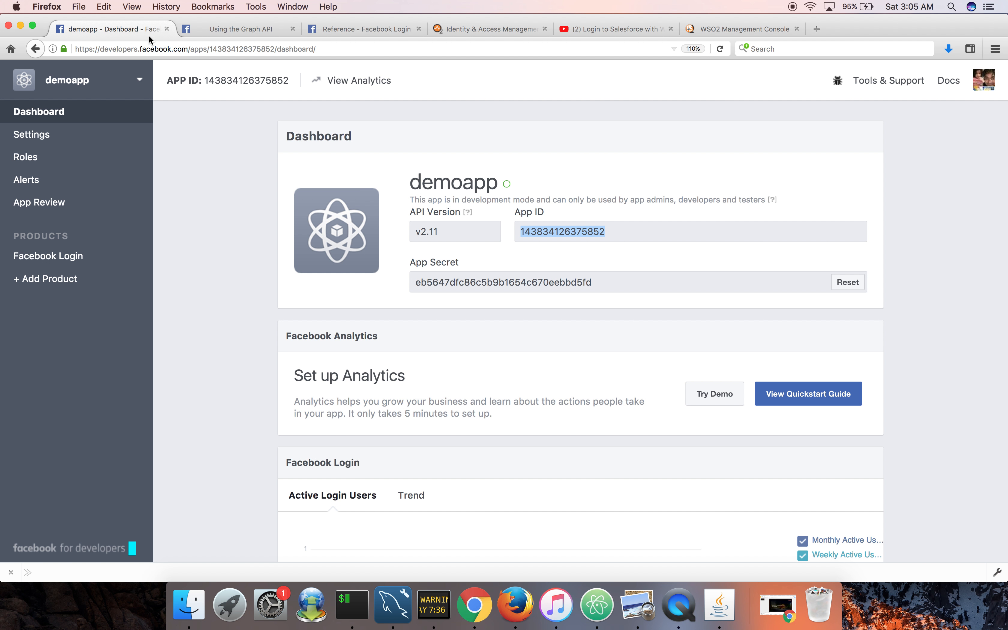
double_click(564, 286)
key("super+c")
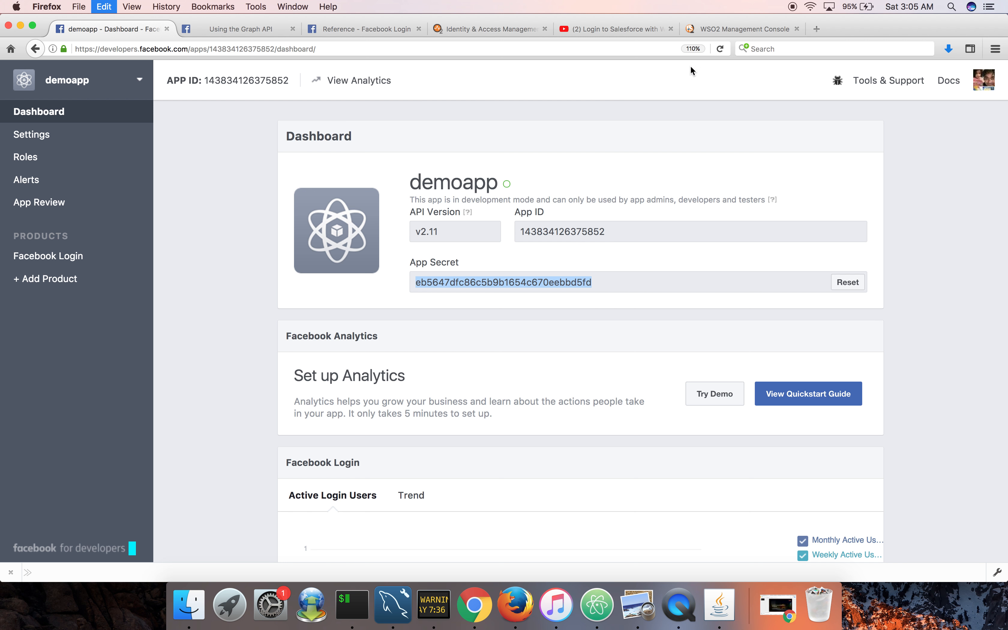
left_click(724, 30)
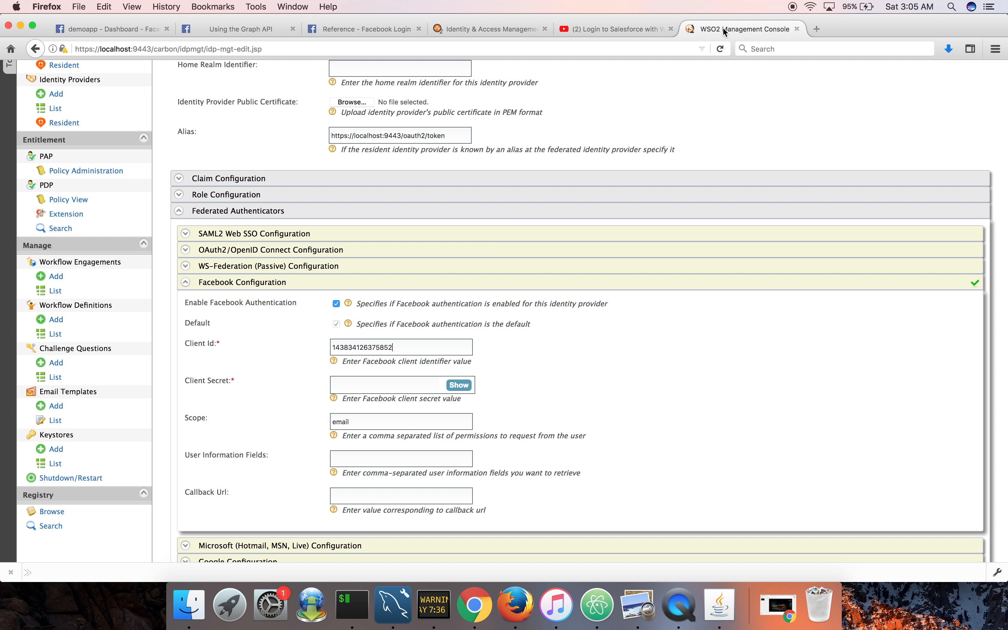
left_click(383, 387)
key("super+v")
Replace the 'email' Scope value with 'public_profile' copied from the Facebook Login permissions reference.
left_click(334, 32)
scroll(372, 240, "up", 3)
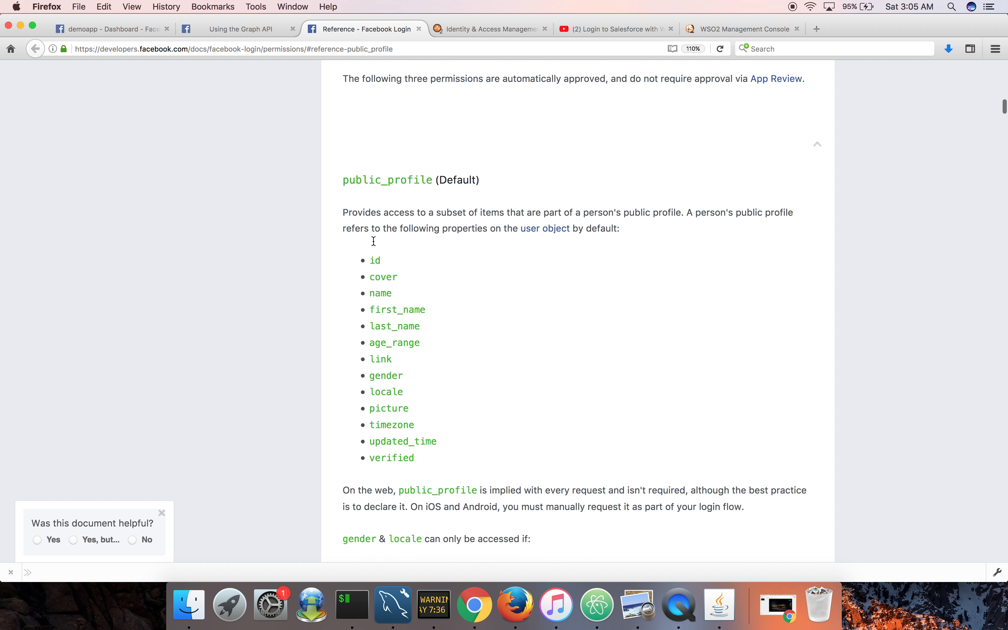
left_click_drag(343, 204, 430, 200)
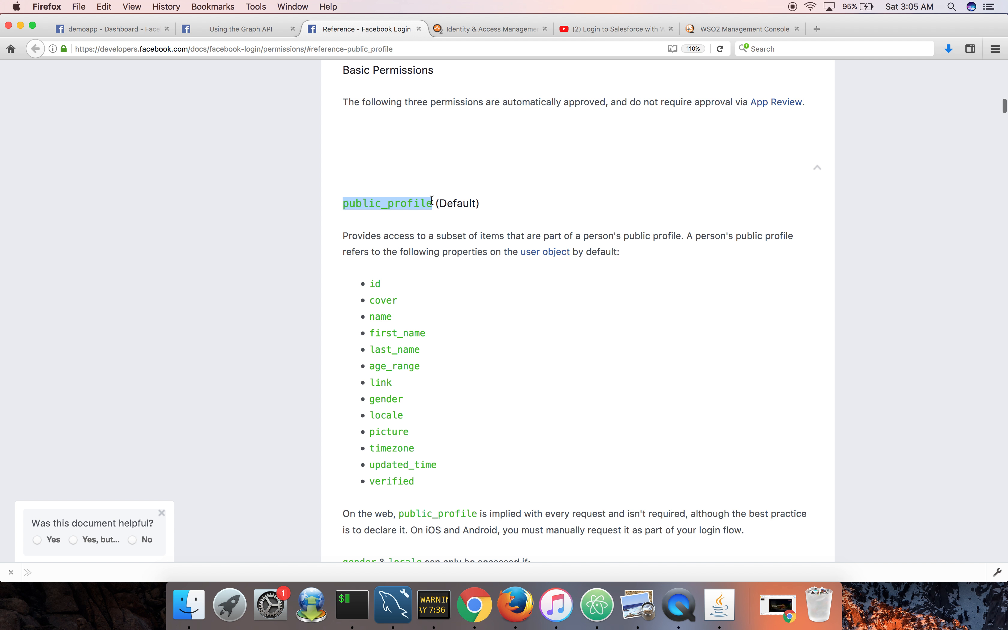
key("super+c")
scroll(480, 283, "down", 2)
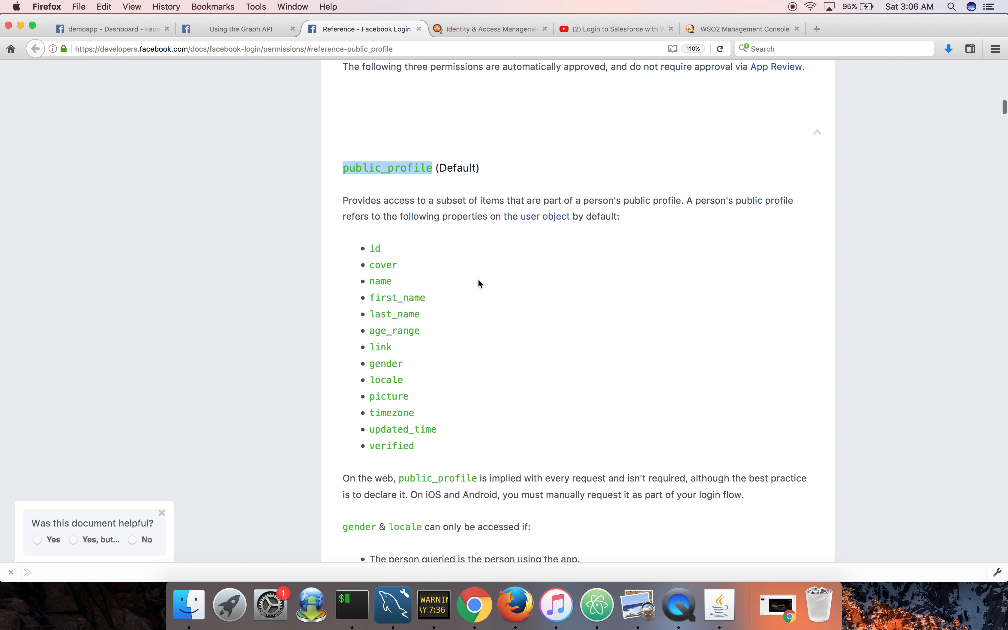
left_click(729, 26)
double_click(401, 416)
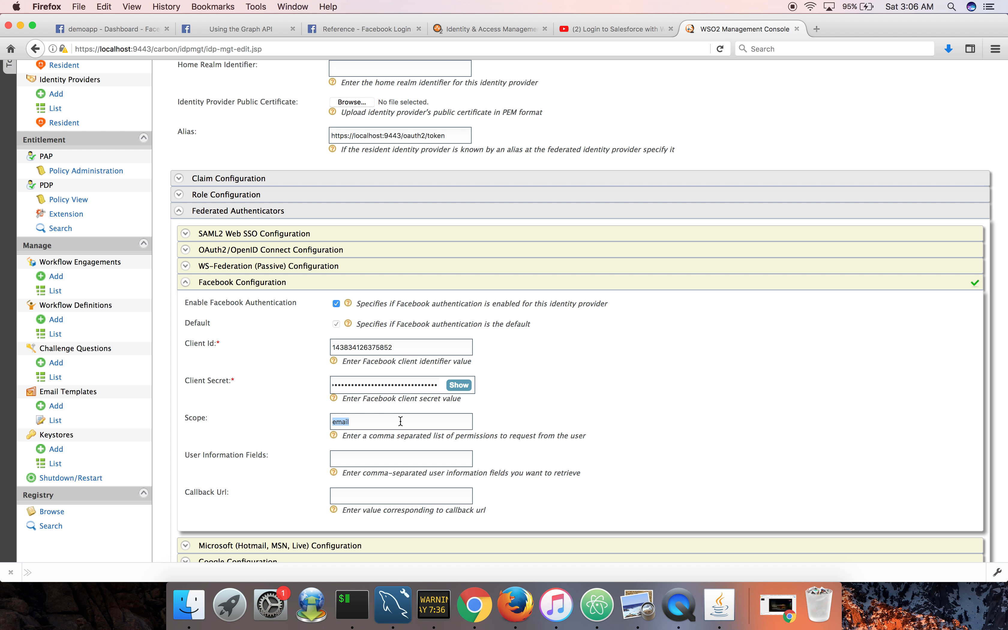
key("super+v")
scroll(563, 337, "down", 2)
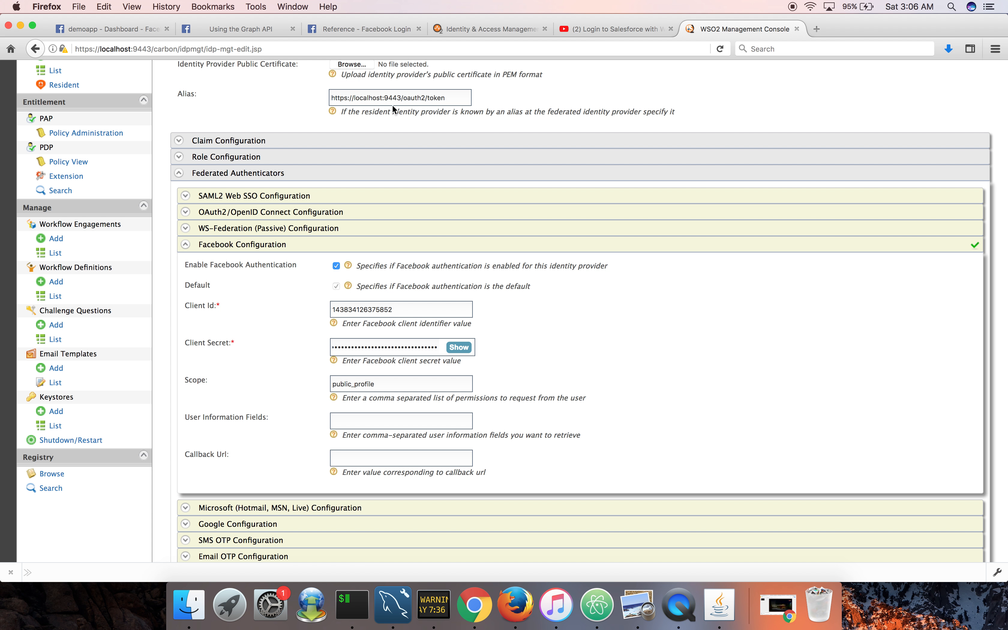
left_click(389, 30)
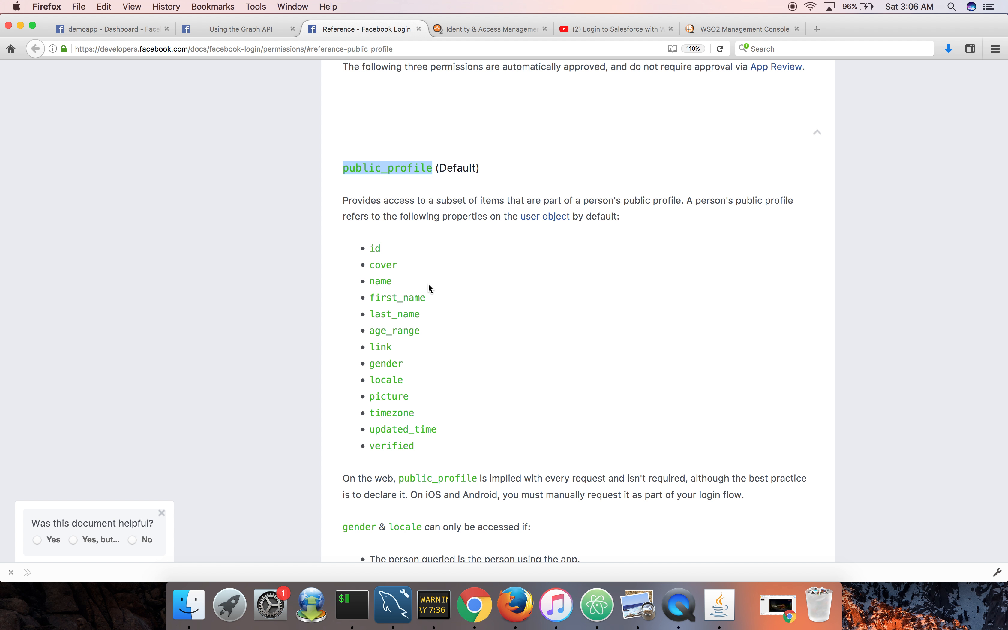
Check the Graph API fields, then select first_name in the public_profile property list.
left_click(250, 28)
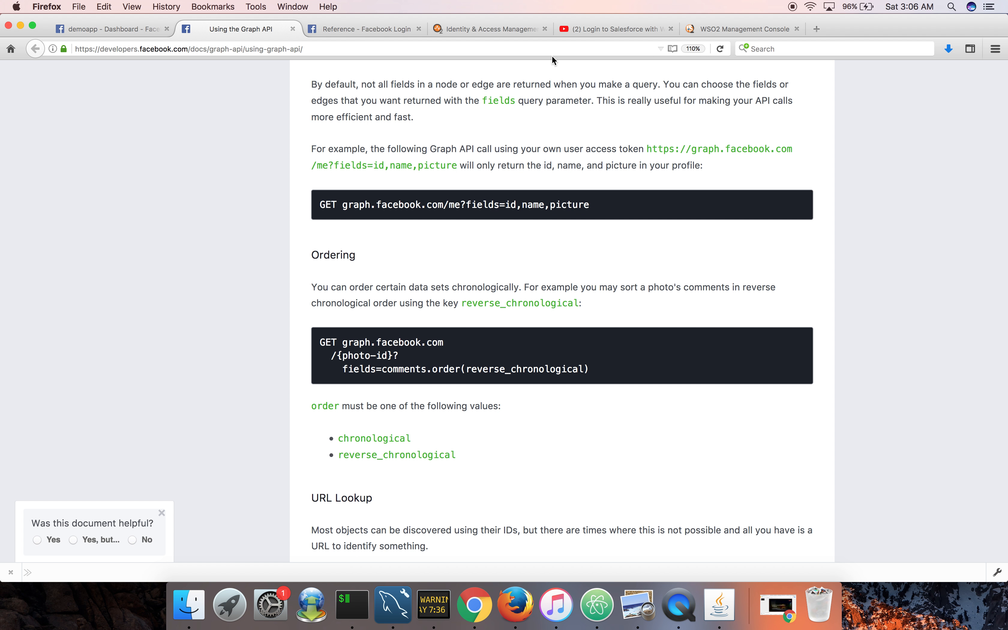
left_click(385, 29)
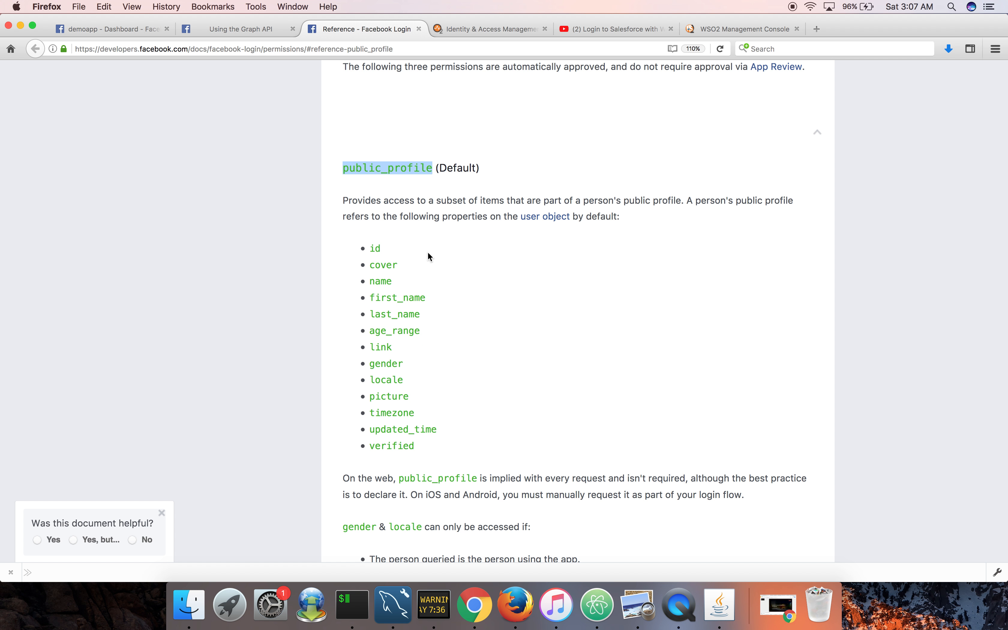
left_click_drag(425, 296, 398, 294)
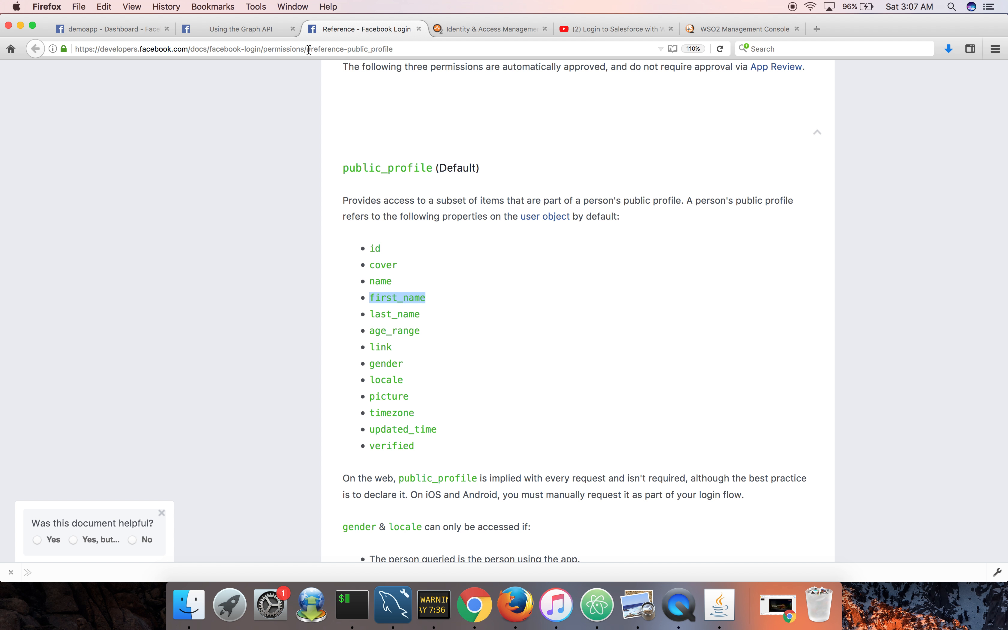
Paste first_name followed by a comma into User Information Fields.
left_click(699, 28)
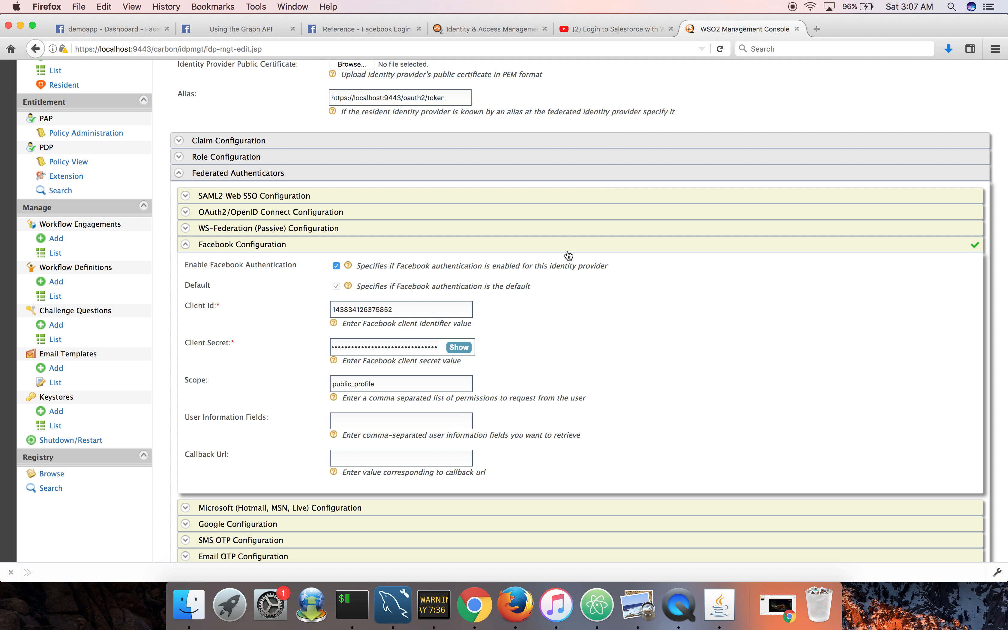
left_click(435, 420)
key("super+v")
type(",")
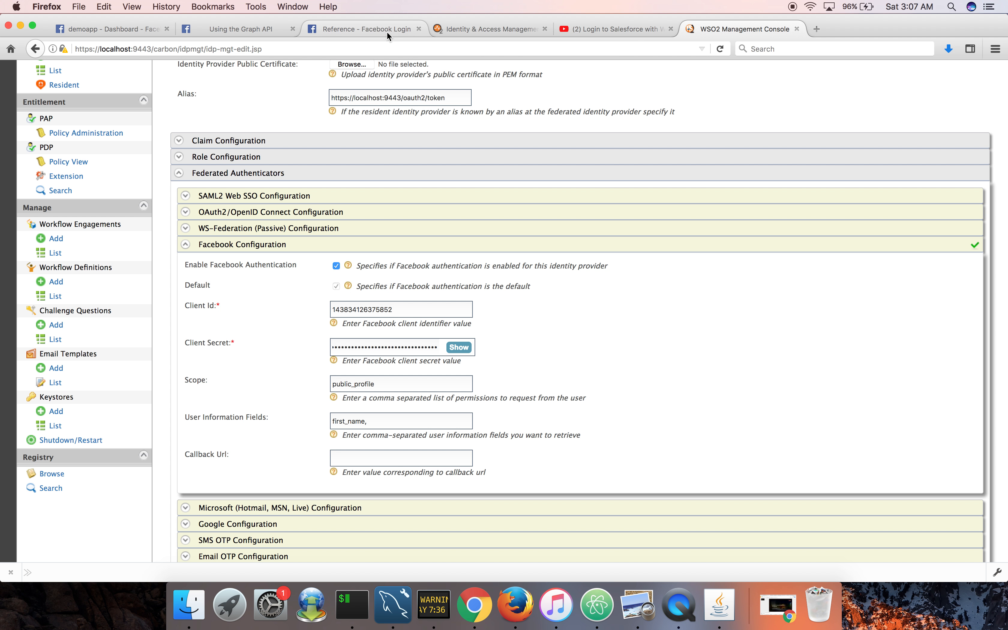
Append last_name and email so User Information Fields read first_name,last_name,email.
left_click(250, 29)
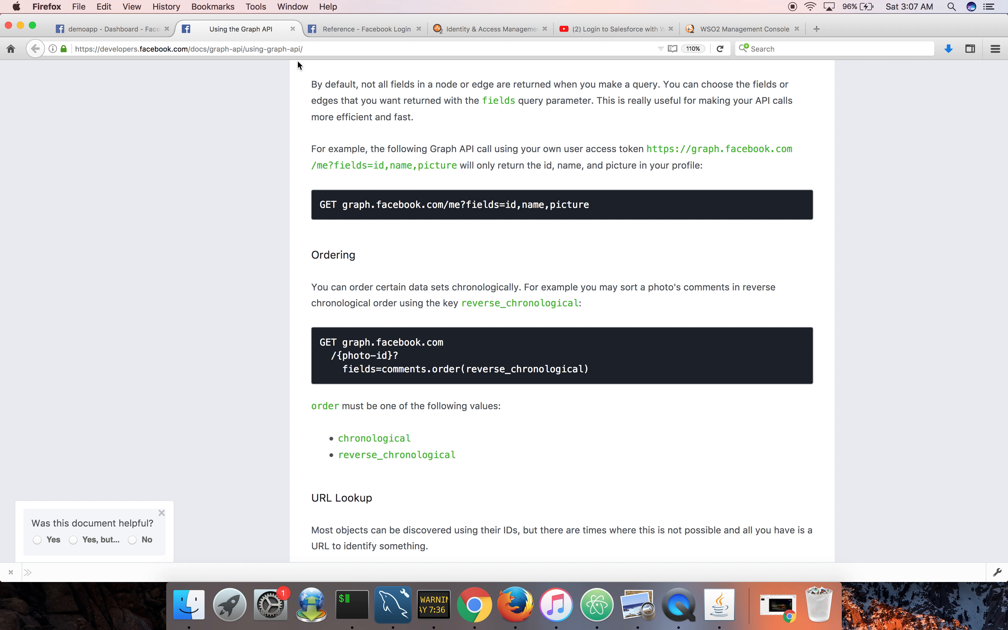
left_click(333, 29)
double_click(400, 315)
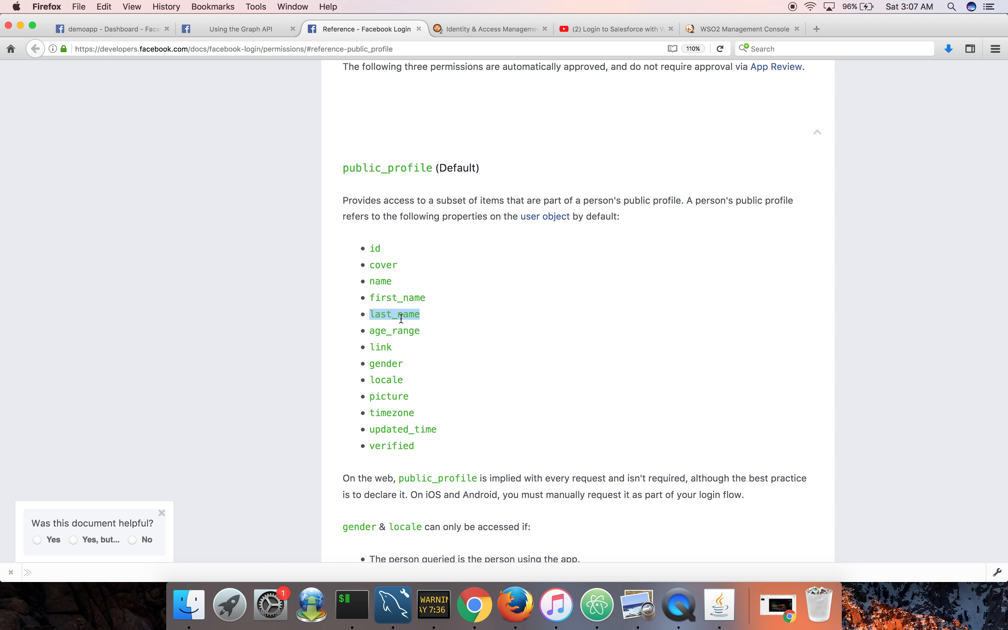
key("super+c")
left_click(726, 30)
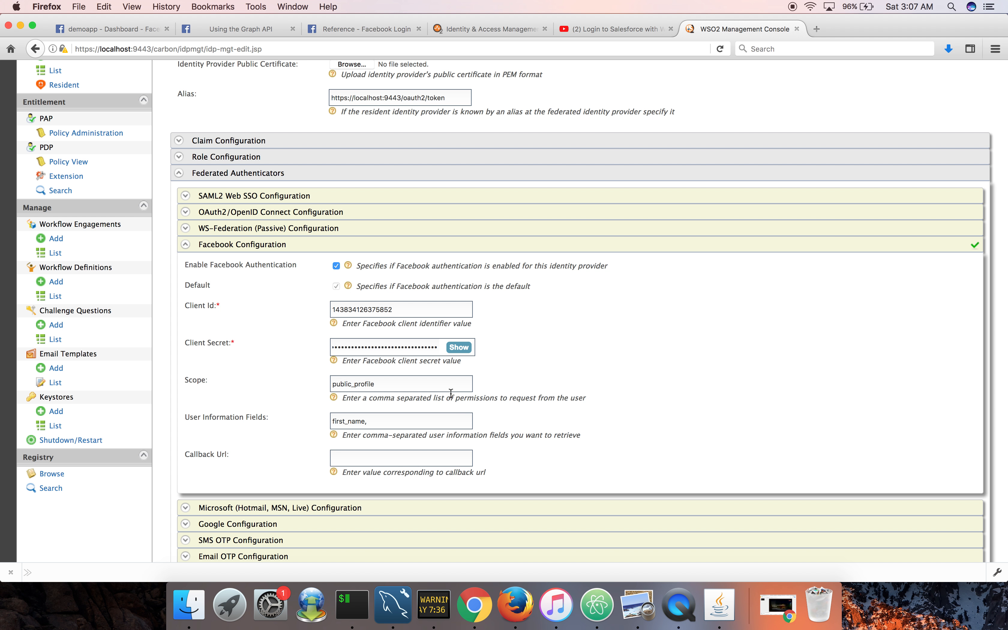
key("super+v")
type(",ema")
scroll(592, 344, "up", 5)
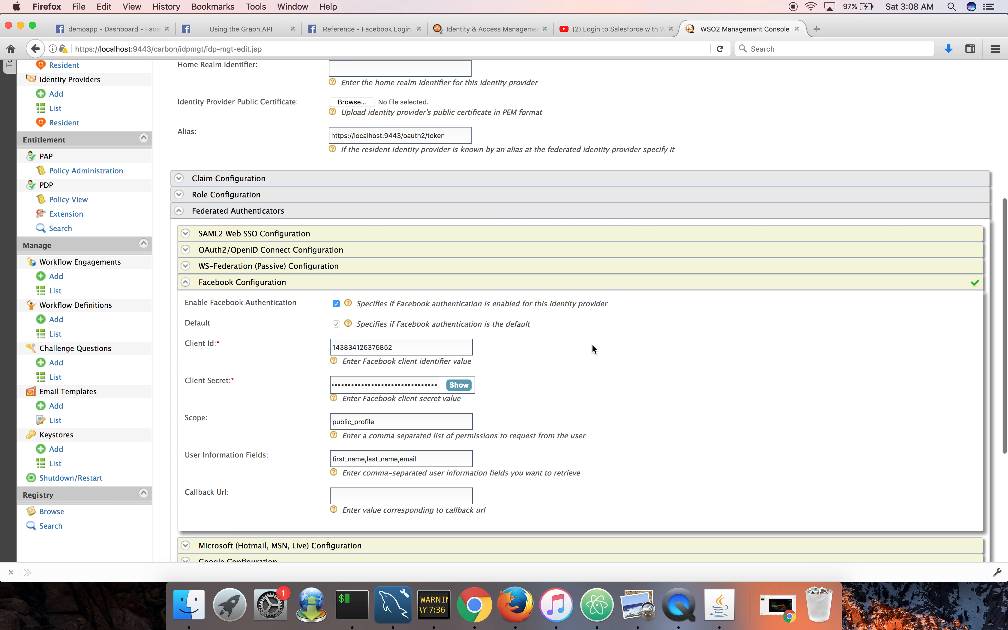
scroll(593, 349, "down", 5)
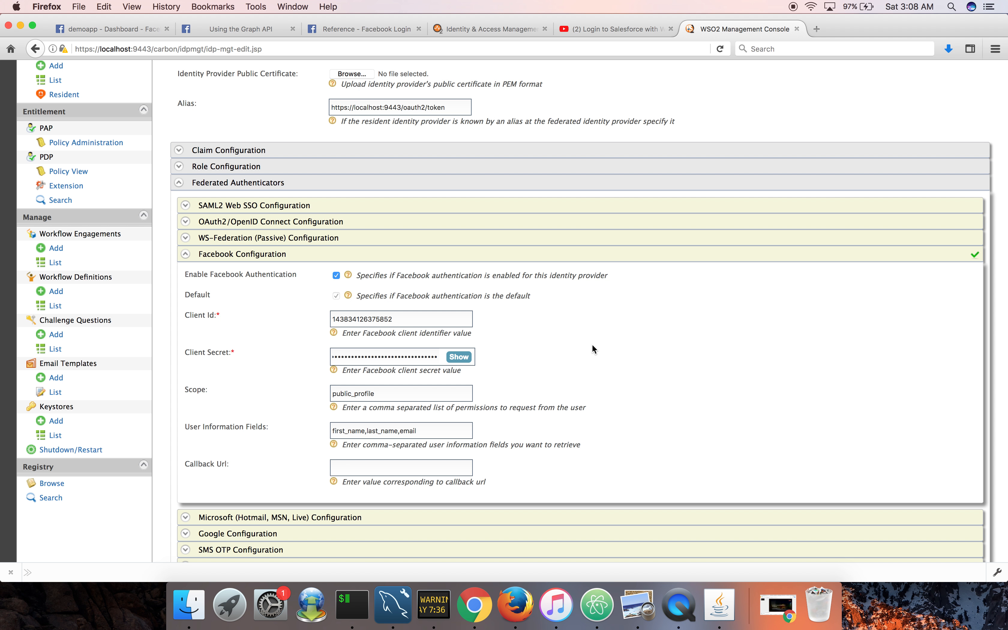
Set Basic Claim Configuration to Define Custom Claim Dialect and add one claim-mapping row.
left_click(562, 155)
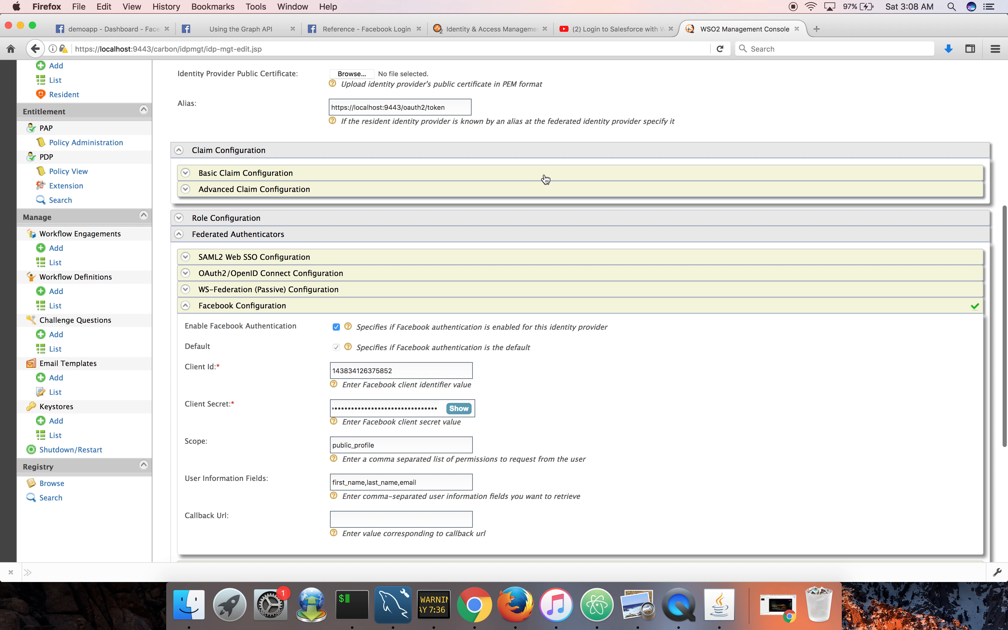
left_click(543, 176)
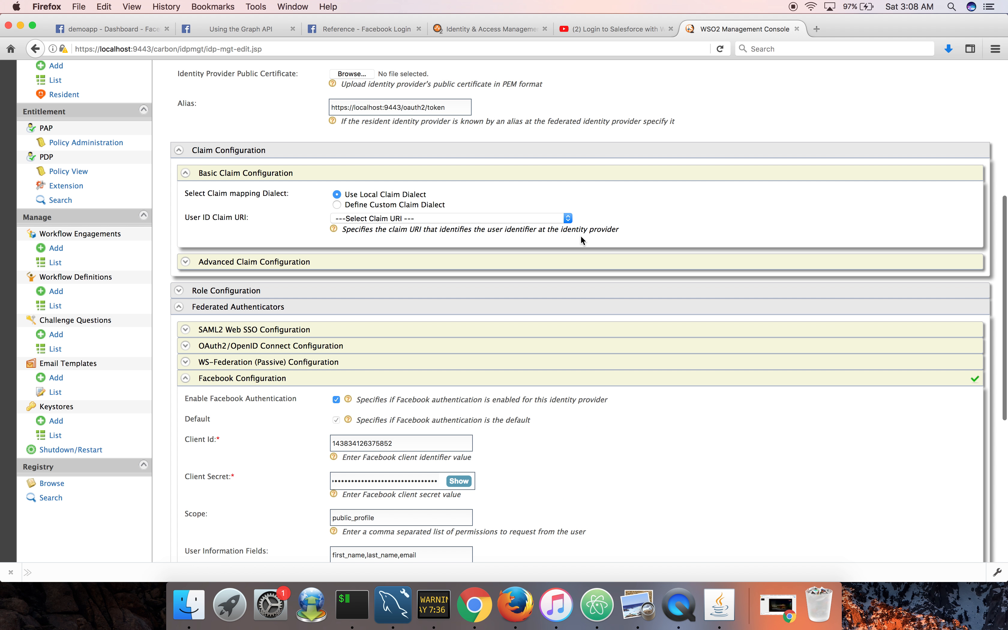
scroll(580, 236, "down", 1)
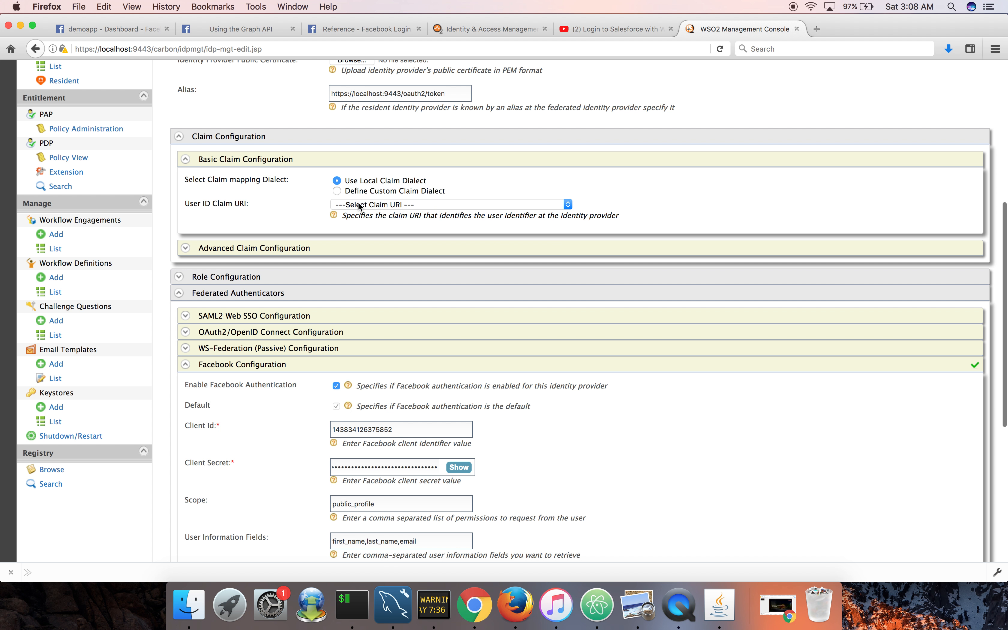
left_click(337, 192)
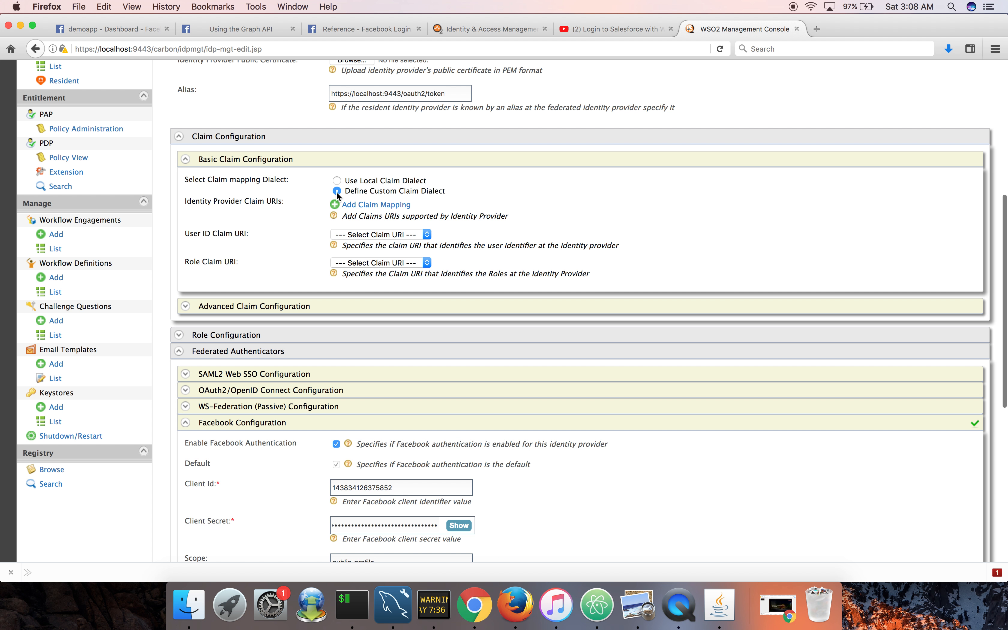
left_click(369, 208)
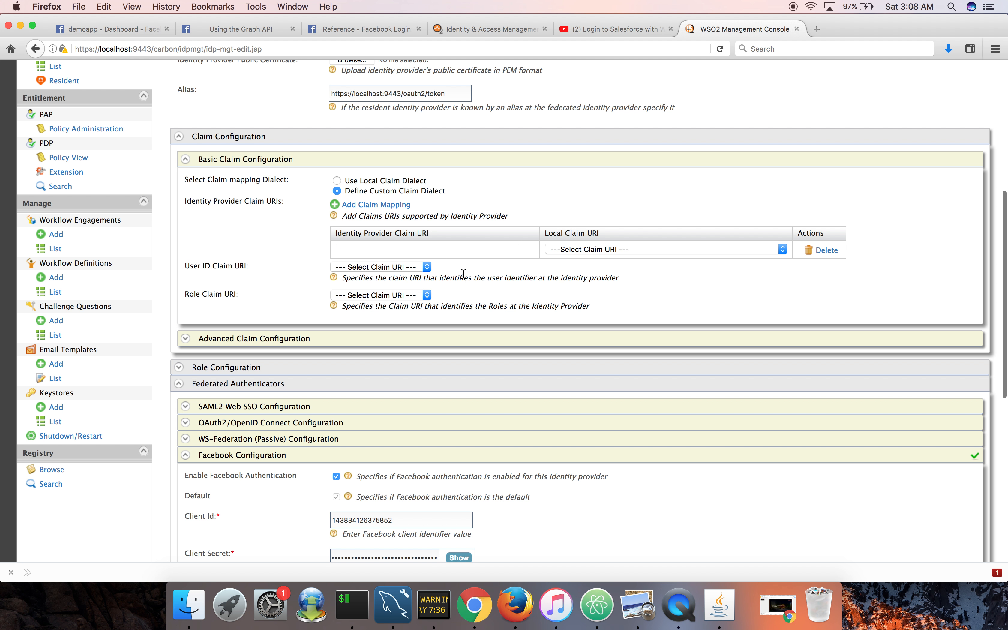
scroll(524, 338, "down", 4)
scroll(525, 338, "down", 5)
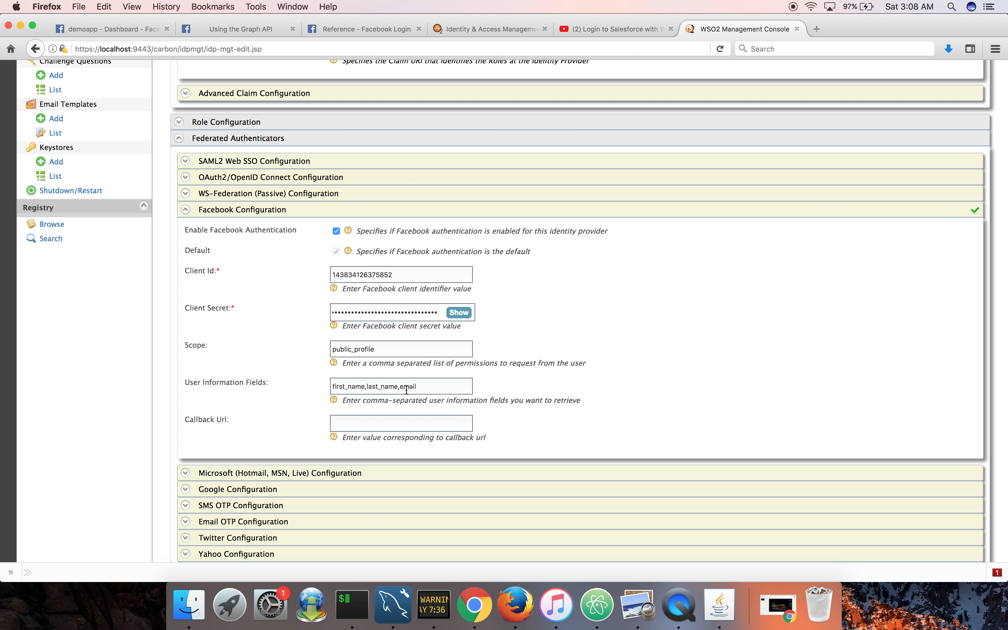
scroll(610, 342, "up", 6)
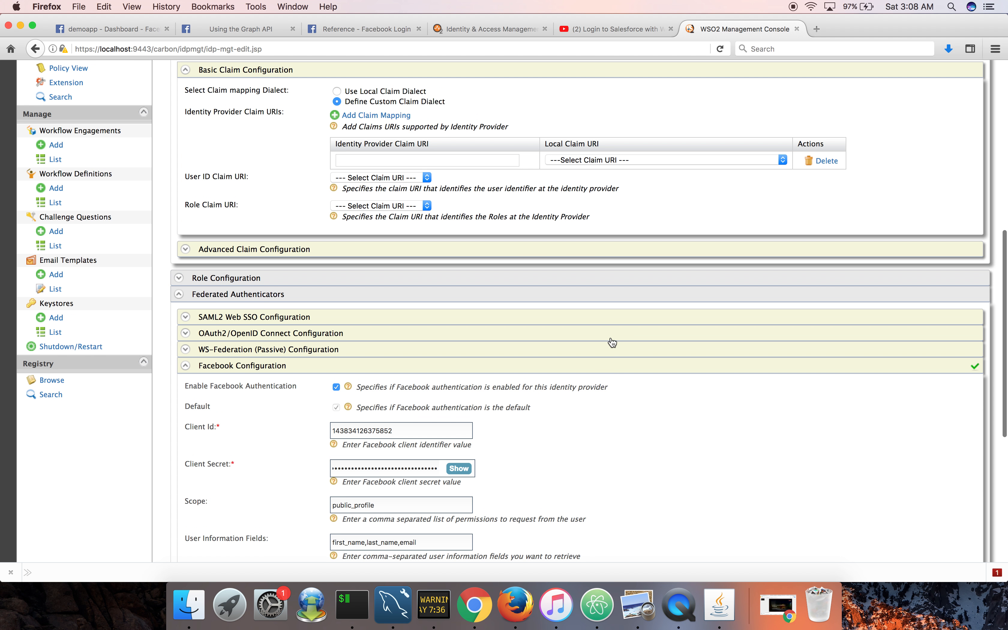
Open the 'Claim Management in WSO2 Identity Server' video on YouTube and pause it.
left_click(584, 27)
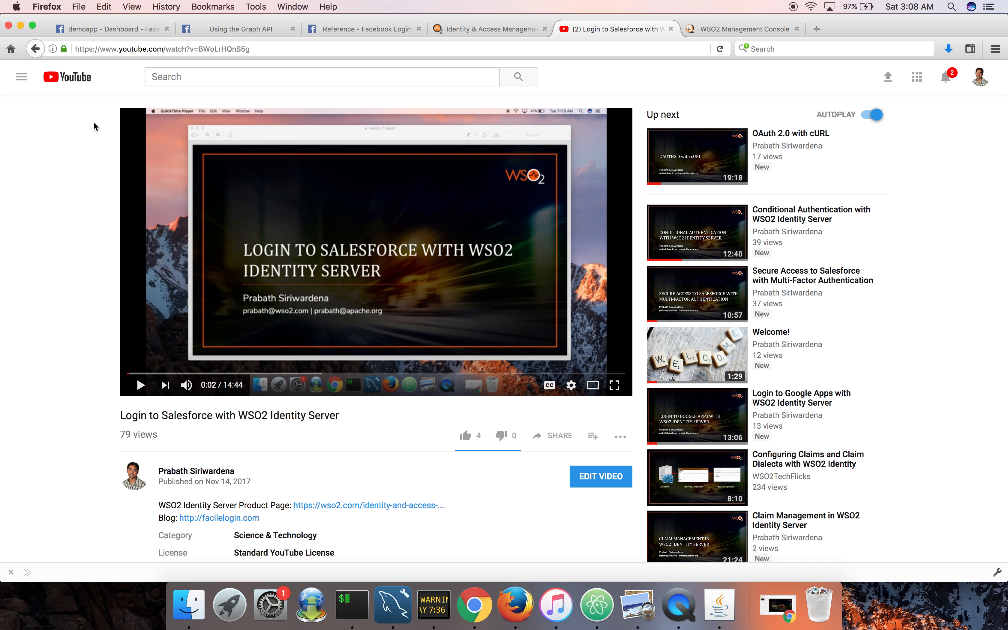
left_click(35, 49)
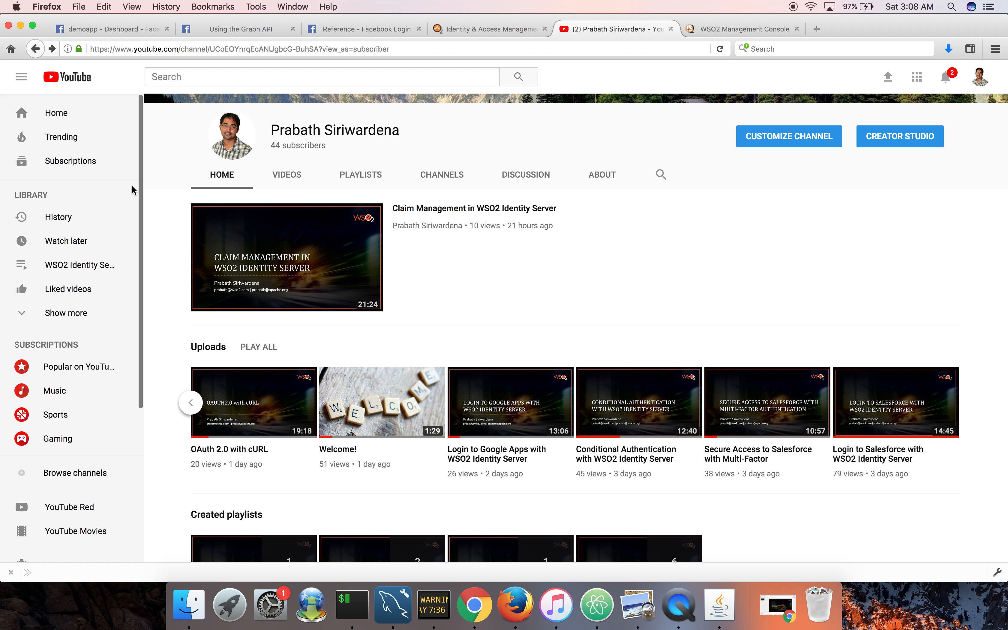
left_click(228, 266)
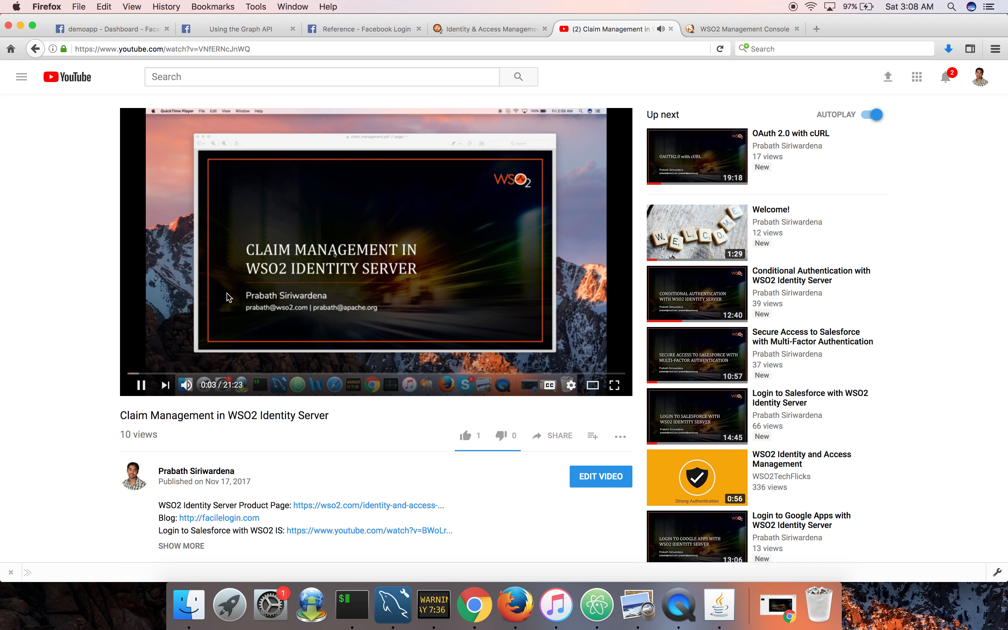
left_click(144, 385)
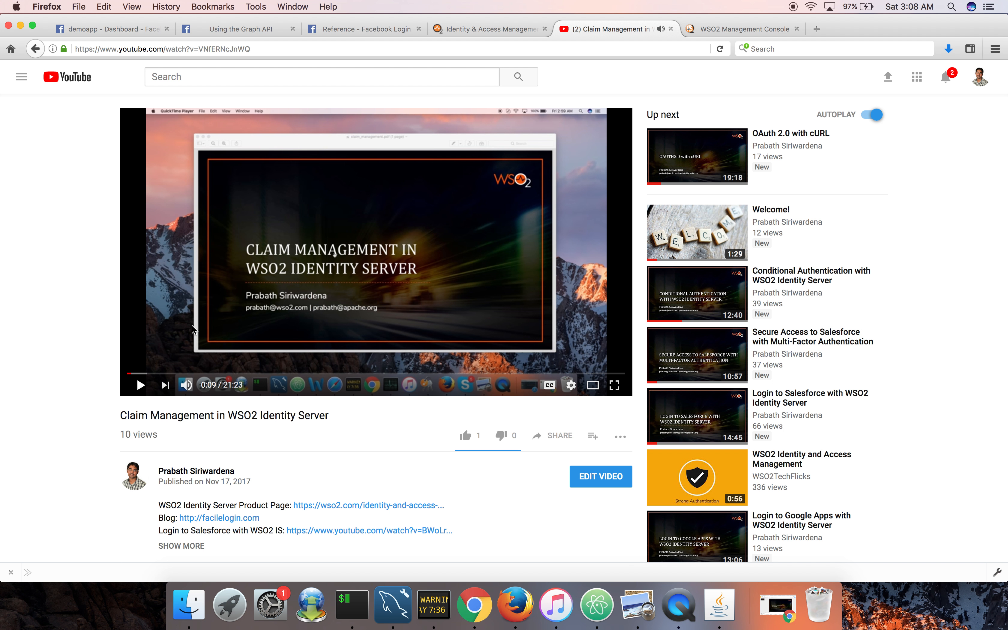
Map the Facebook claim 'email' to the local emailaddress claim.
left_click(722, 29)
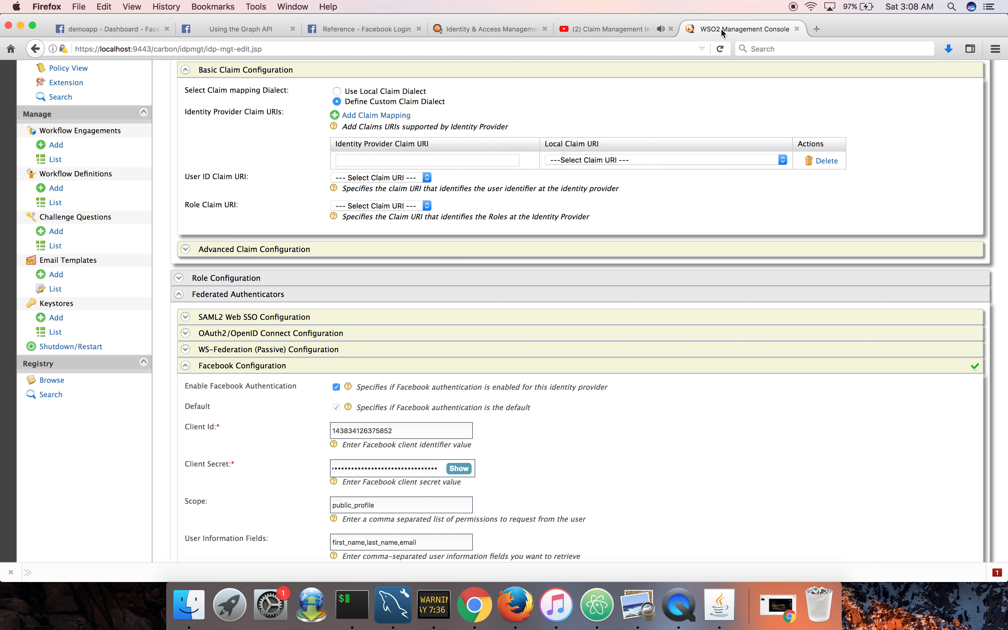
left_click(456, 159)
type("email")
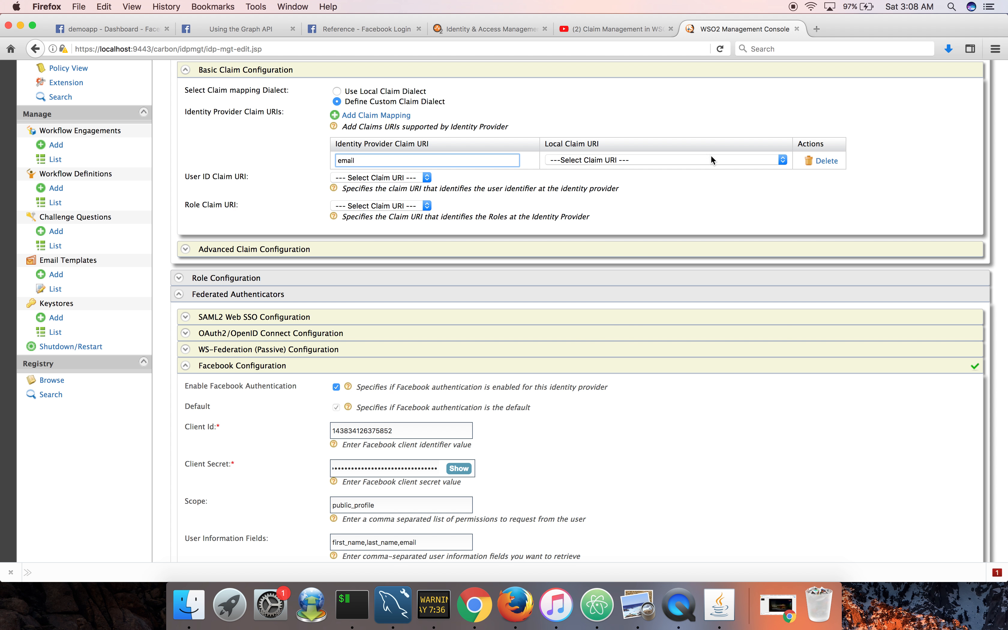
left_click(711, 160)
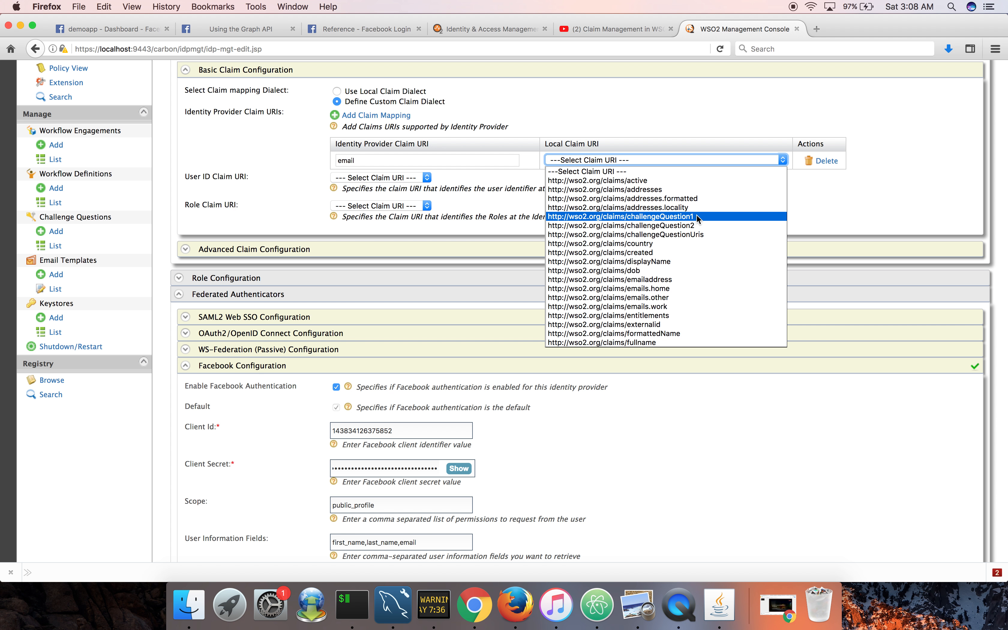
left_click(685, 279)
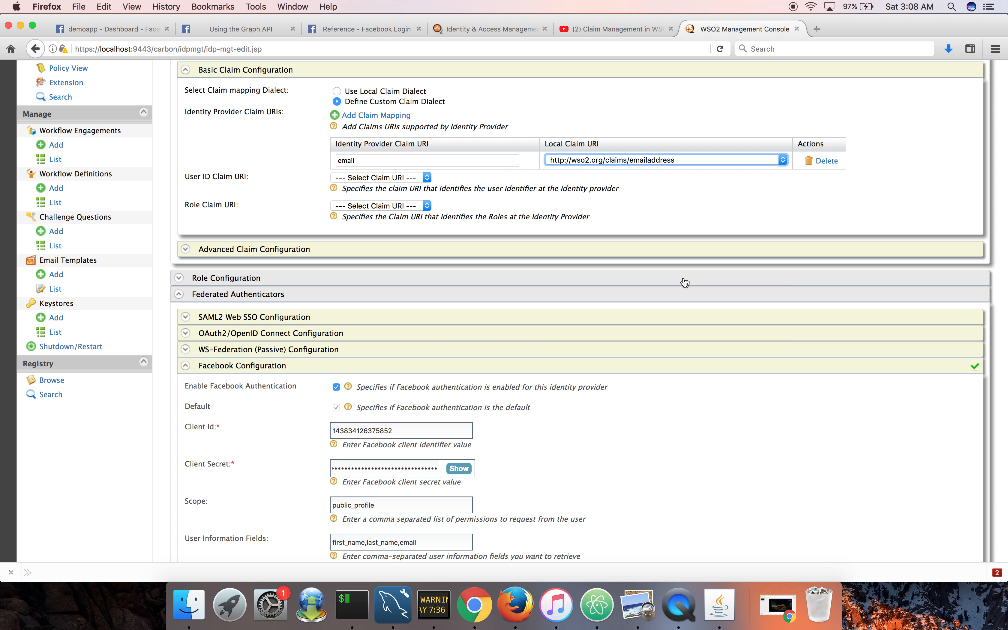
Add a mapping from 'first_name' to the local givenname claim.
left_click(403, 119)
left_click(403, 178)
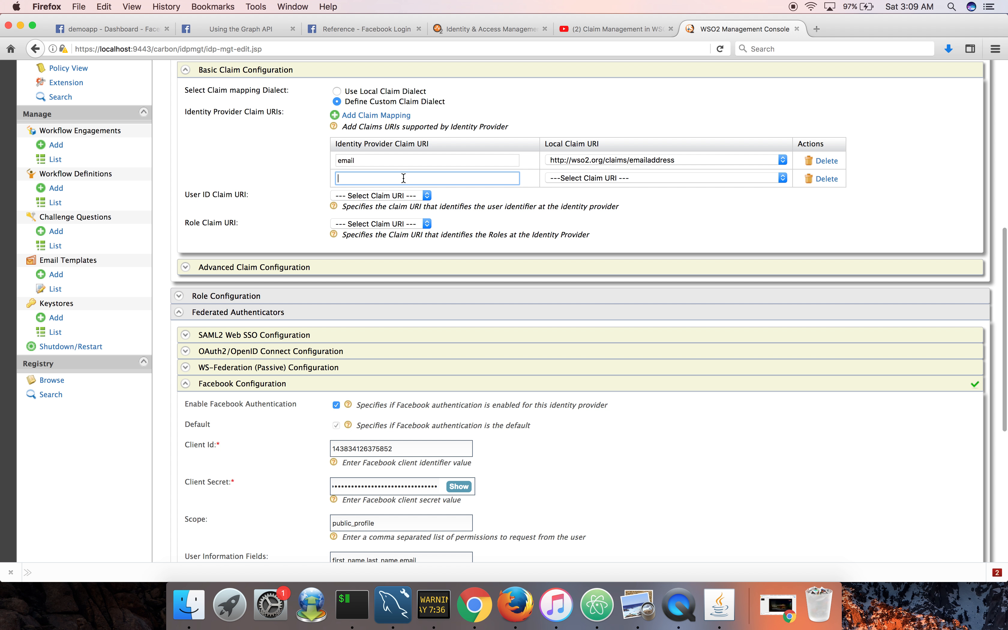
type("first_name")
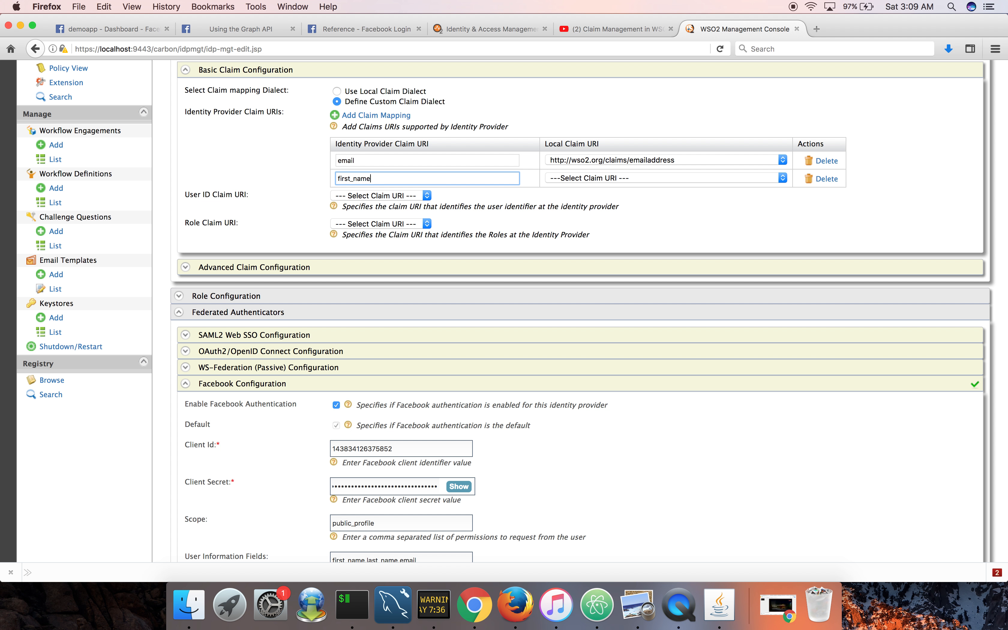
left_click(574, 178)
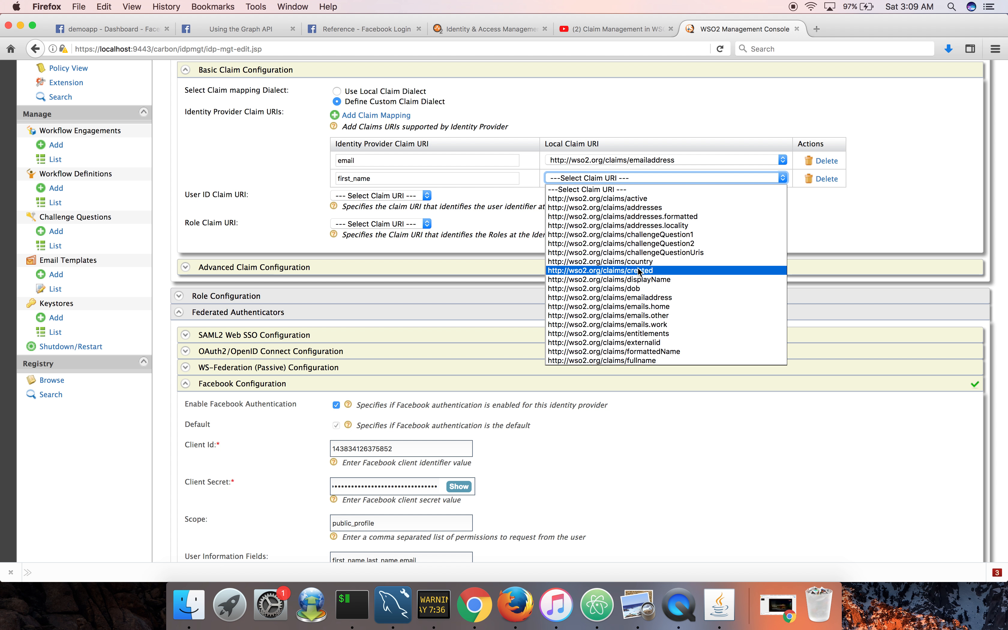
scroll(640, 272, "down", 3)
scroll(640, 272, "down", 2)
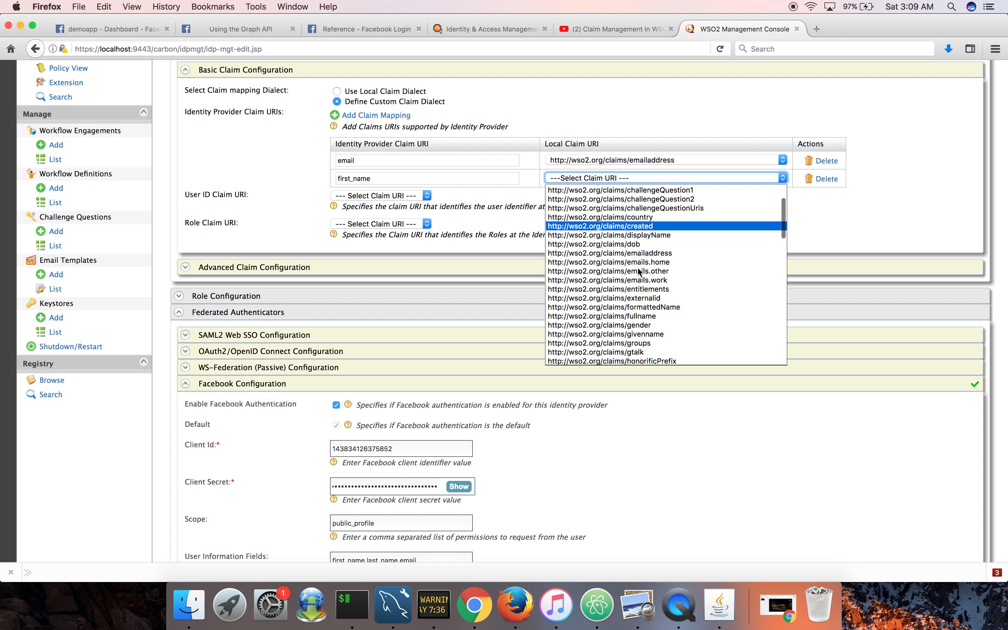
left_click(641, 334)
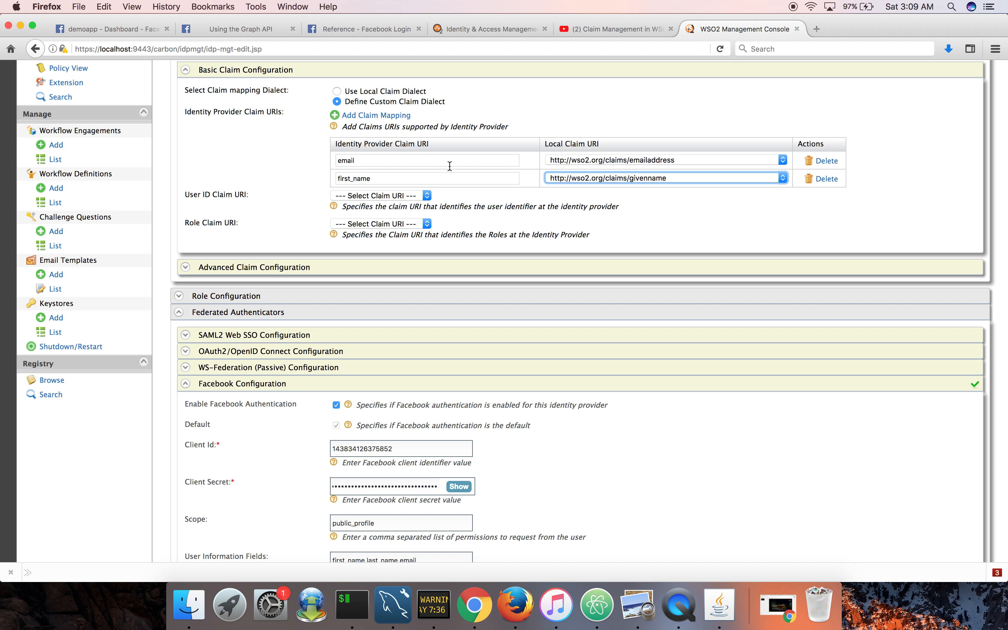
Add a mapping from 'last_name' to the local lastname claim.
left_click(385, 118)
left_click(390, 197)
type("la")
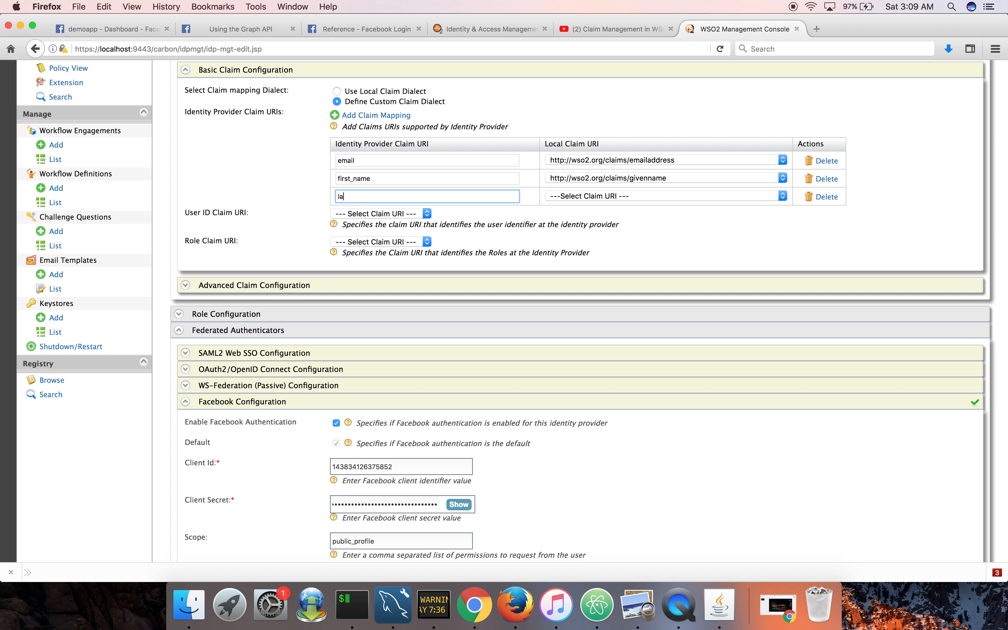
type("st_name")
left_click(562, 196)
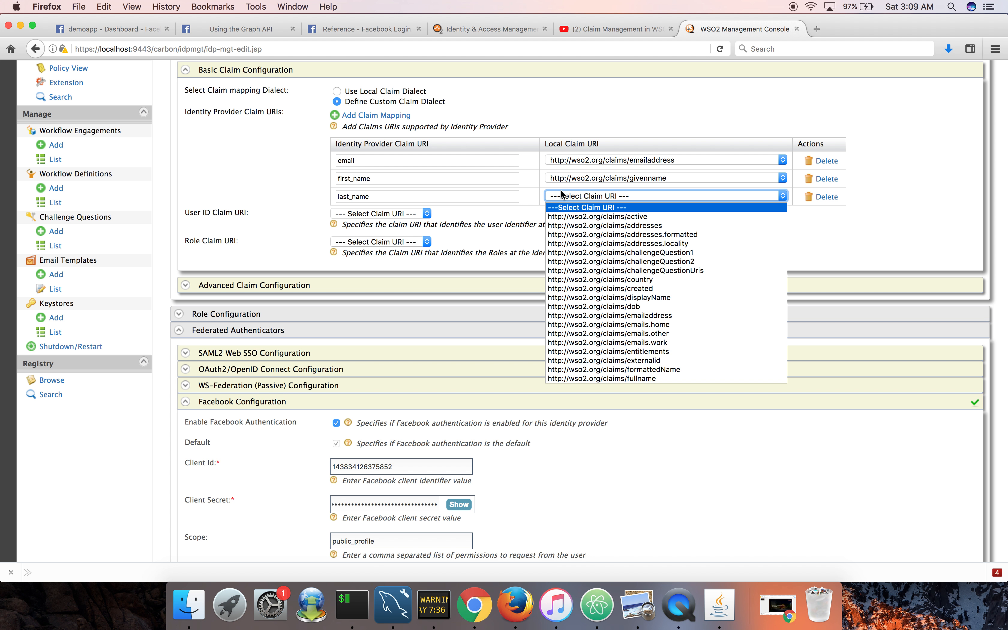
scroll(623, 305, "down", 3)
scroll(623, 305, "down", 5)
scroll(623, 305, "down", 3)
scroll(623, 305, "down", 3)
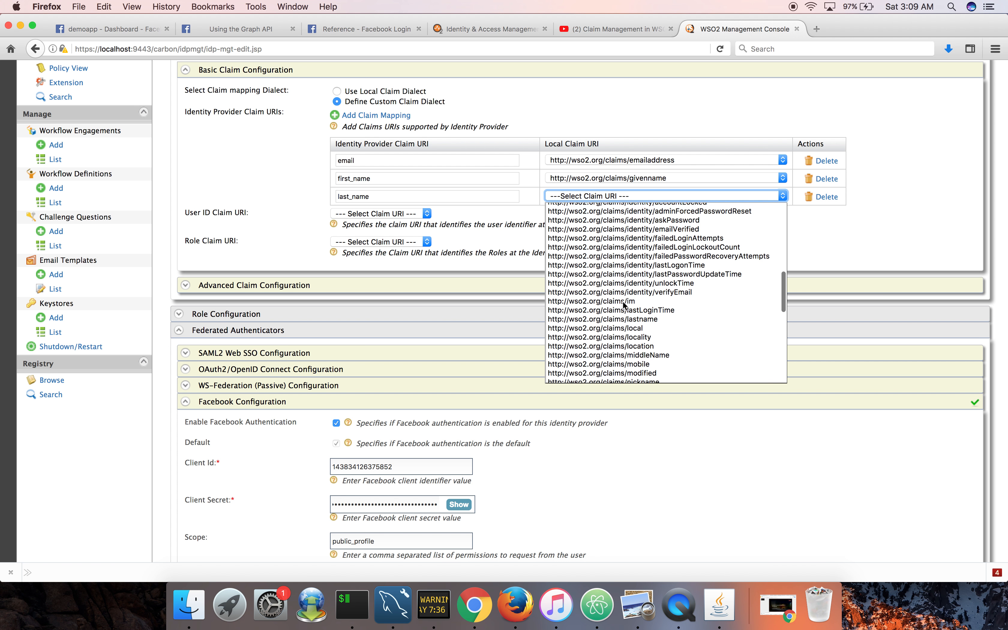
scroll(623, 305, "down", 4)
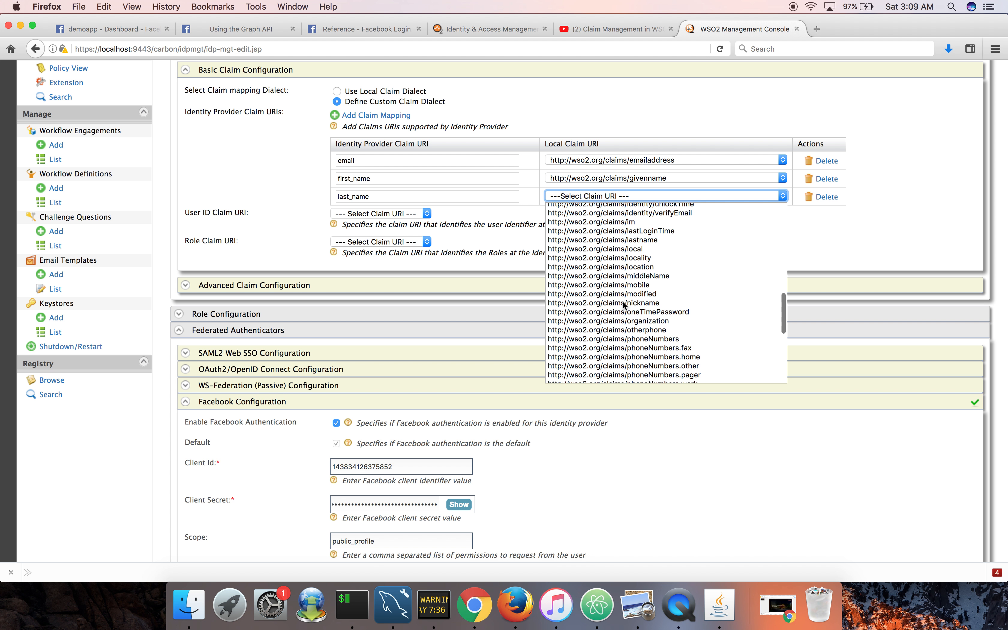
scroll(623, 306, "down", 4)
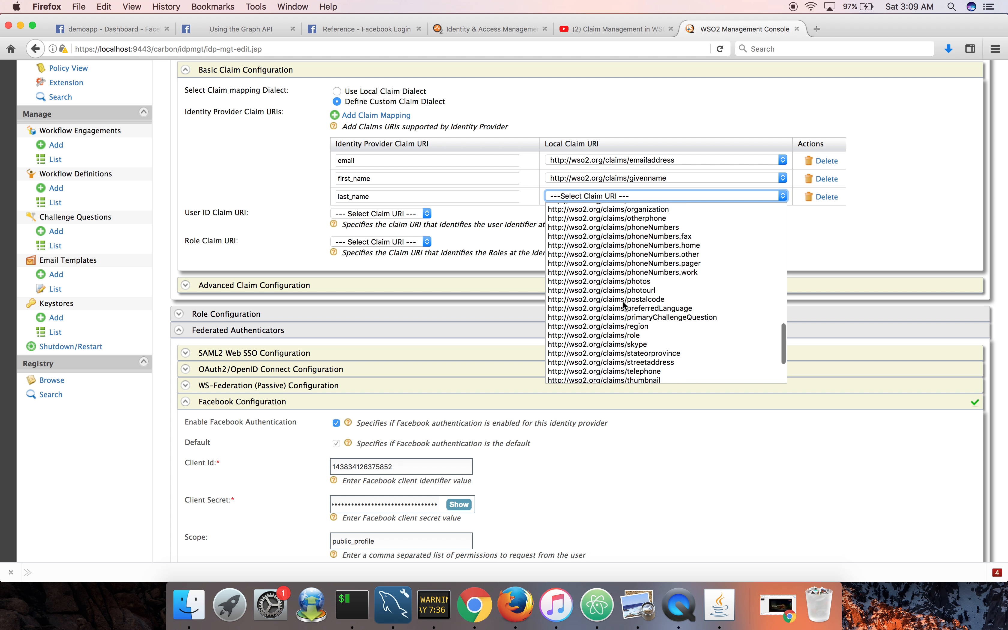
scroll(623, 305, "up", 5)
scroll(623, 305, "up", 5)
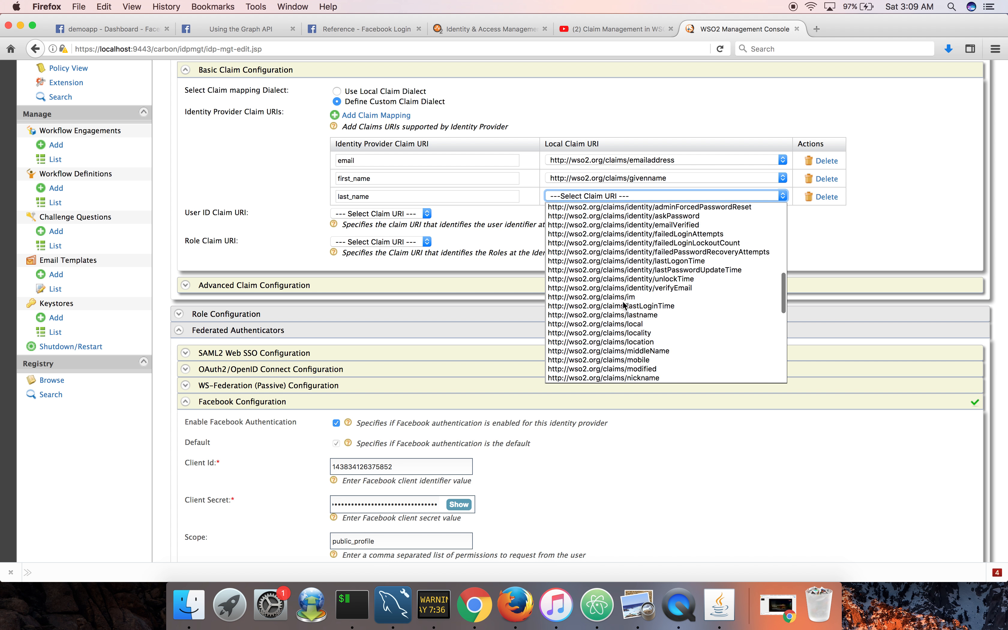
scroll(623, 305, "up", 3)
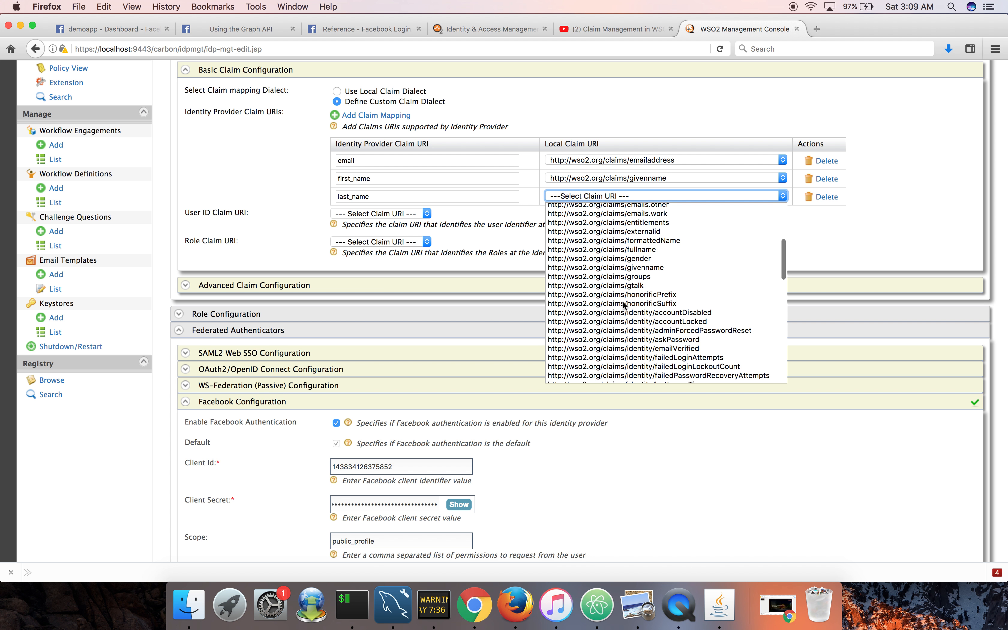
scroll(623, 305, "up", 3)
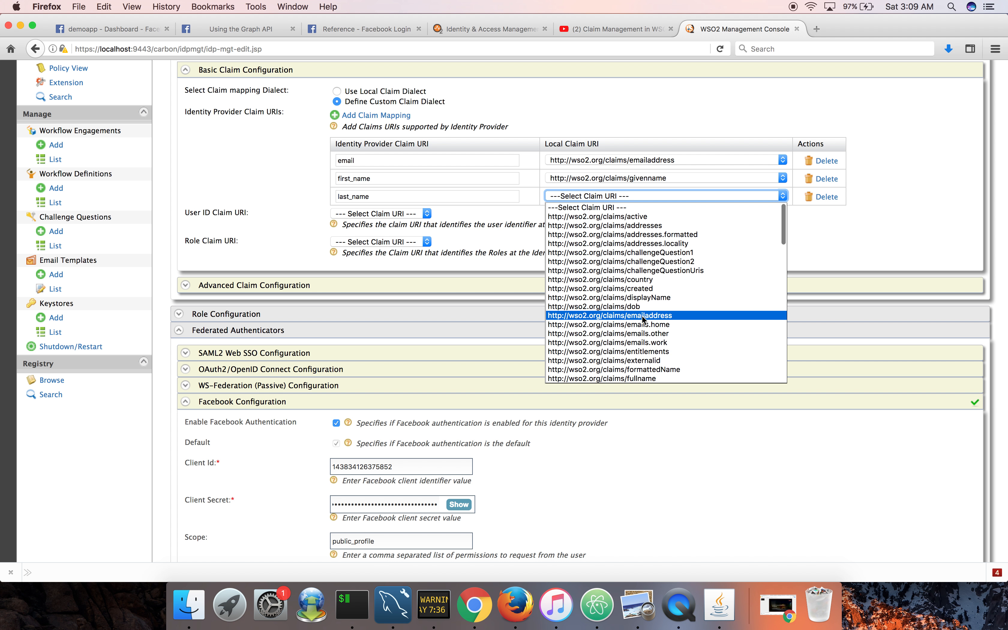
scroll(681, 358, "down", 1)
scroll(681, 358, "down", 1)
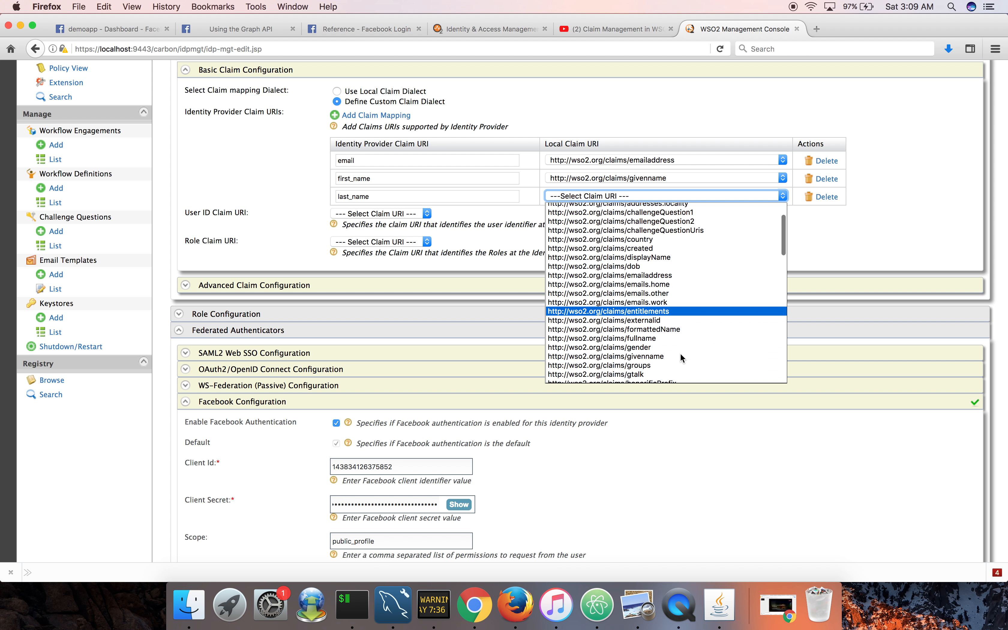
scroll(680, 357, "down", 2)
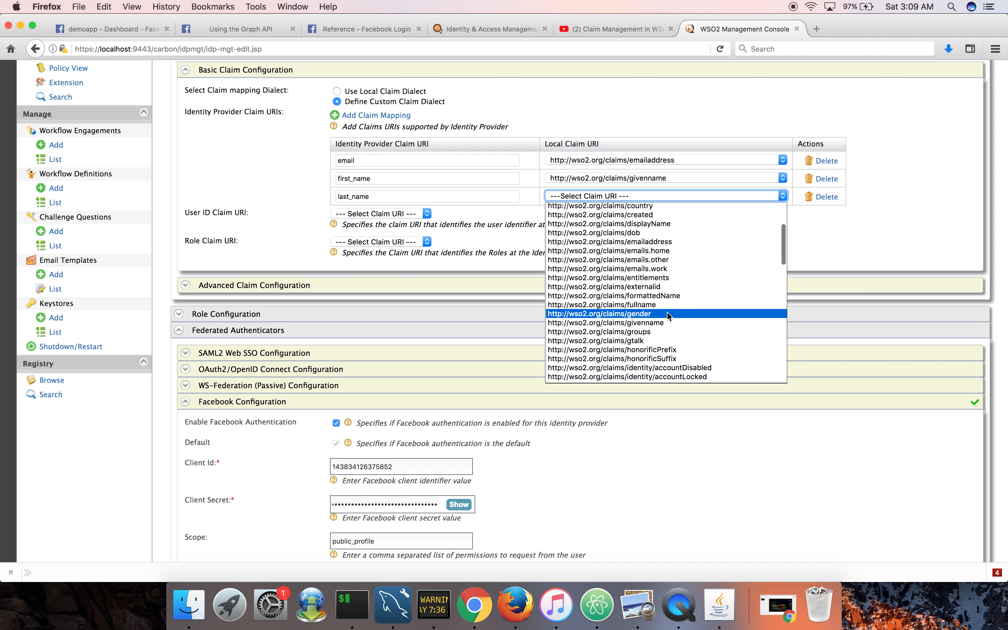
scroll(668, 315, "down", 4)
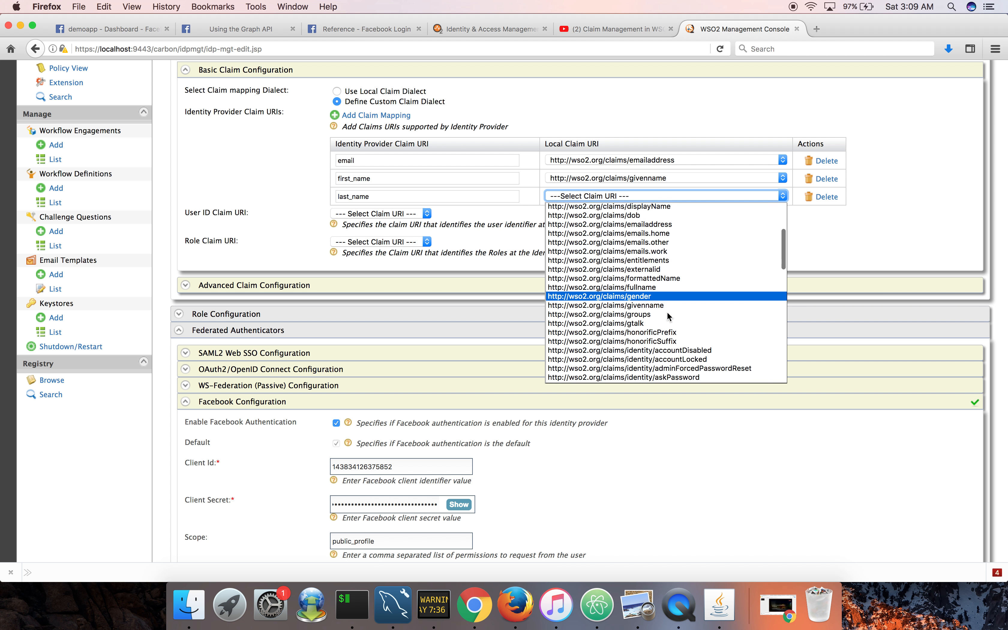
scroll(667, 316, "down", 5)
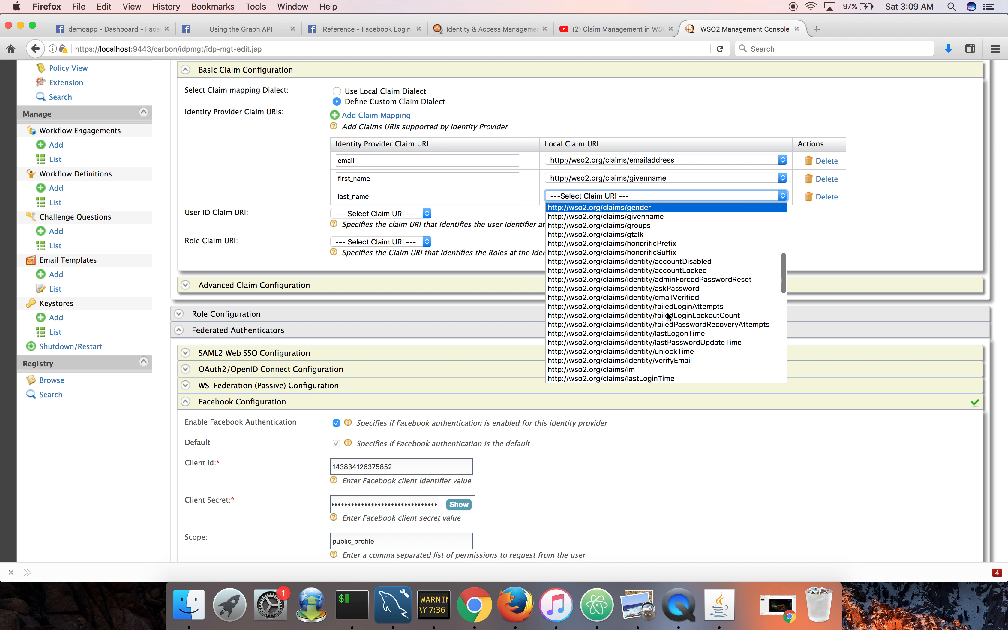
left_click(658, 343)
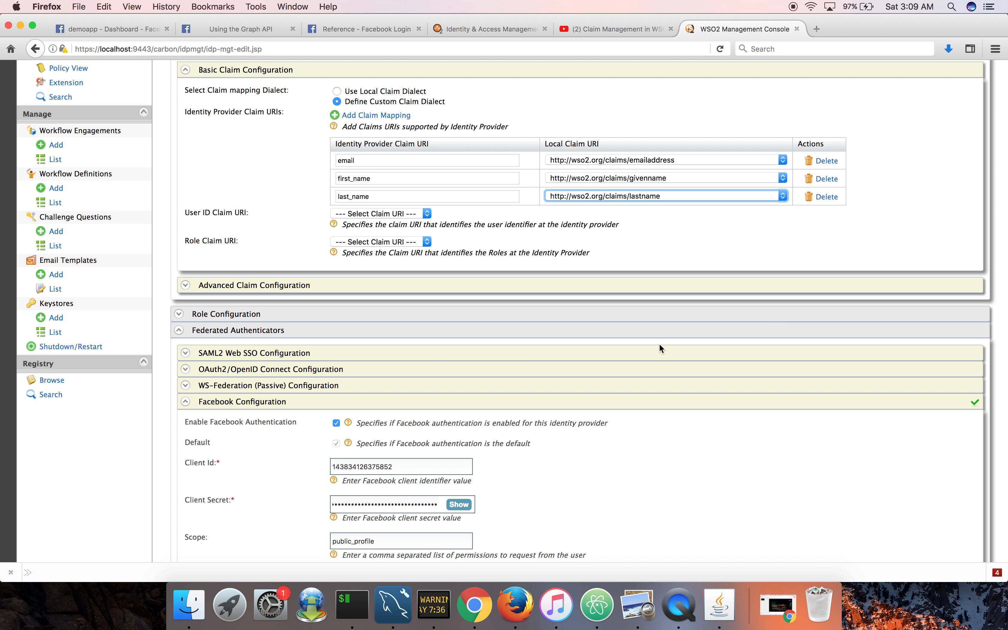
Choose email as the User ID Claim URI.
left_click(426, 214)
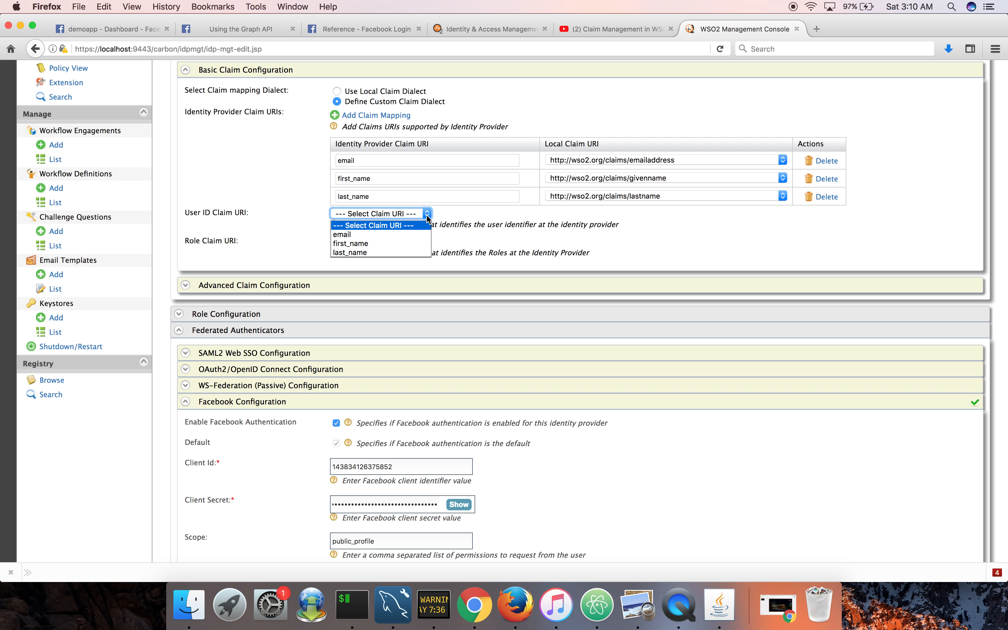
left_click(420, 234)
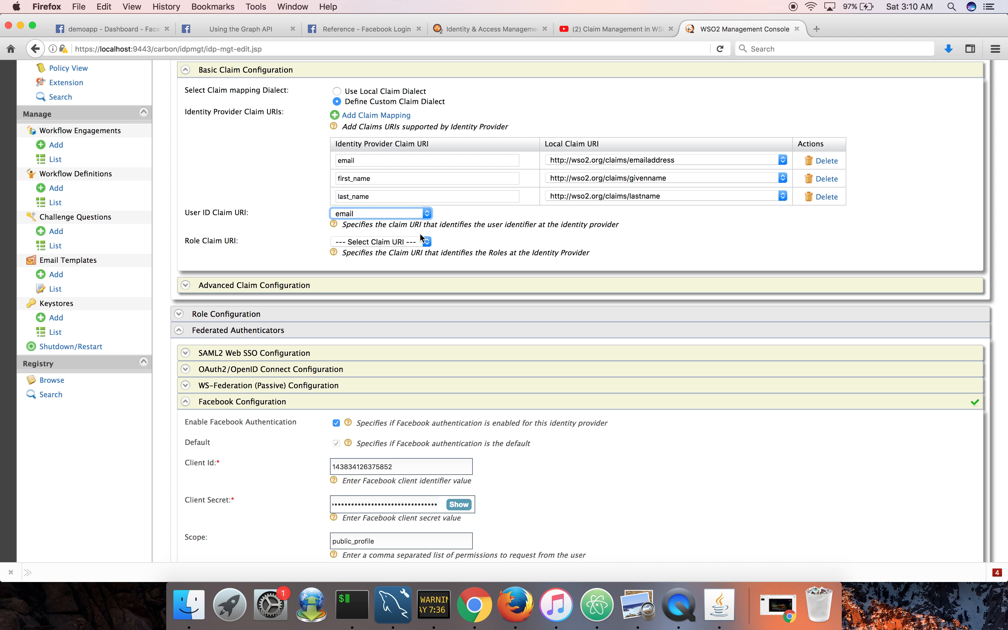
left_click(657, 228)
Register the facebook identity provider and decline Firefox's save-login prompt.
scroll(658, 230, "up", 2)
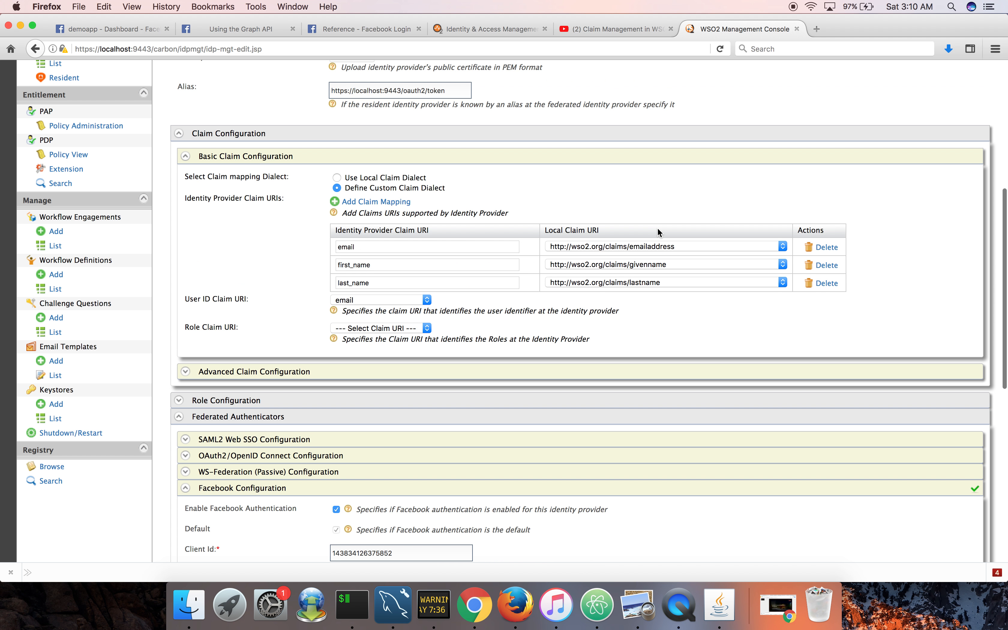
scroll(657, 228, "down", 10)
scroll(657, 229, "down", 4)
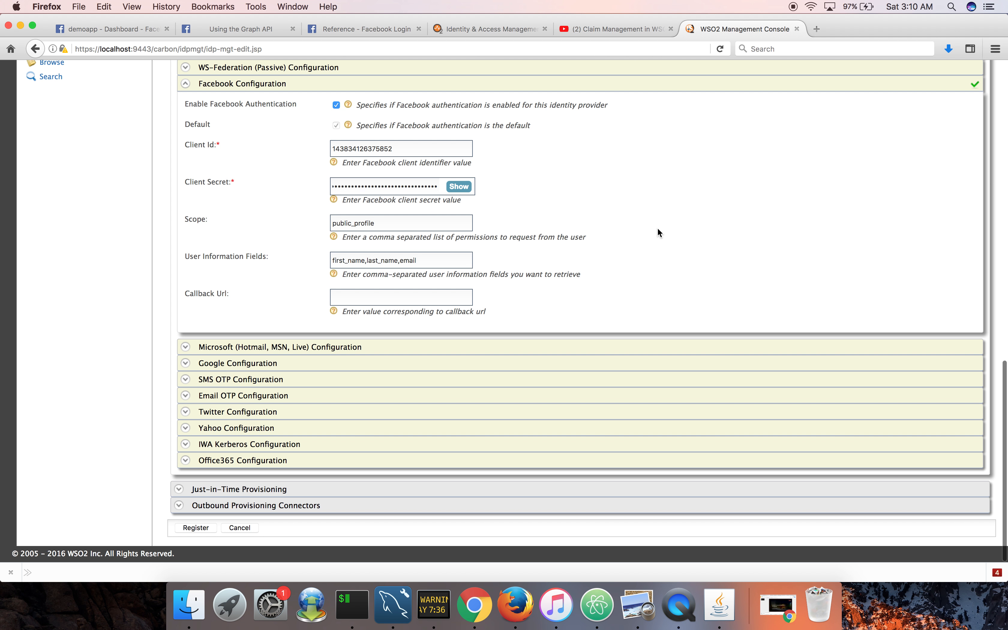
left_click(196, 527)
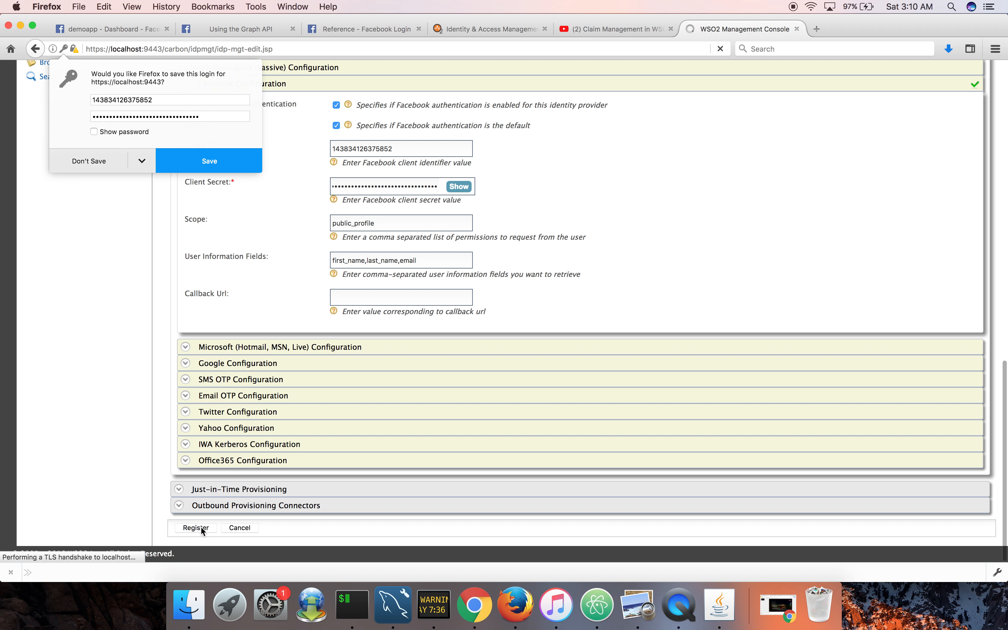
left_click(112, 164)
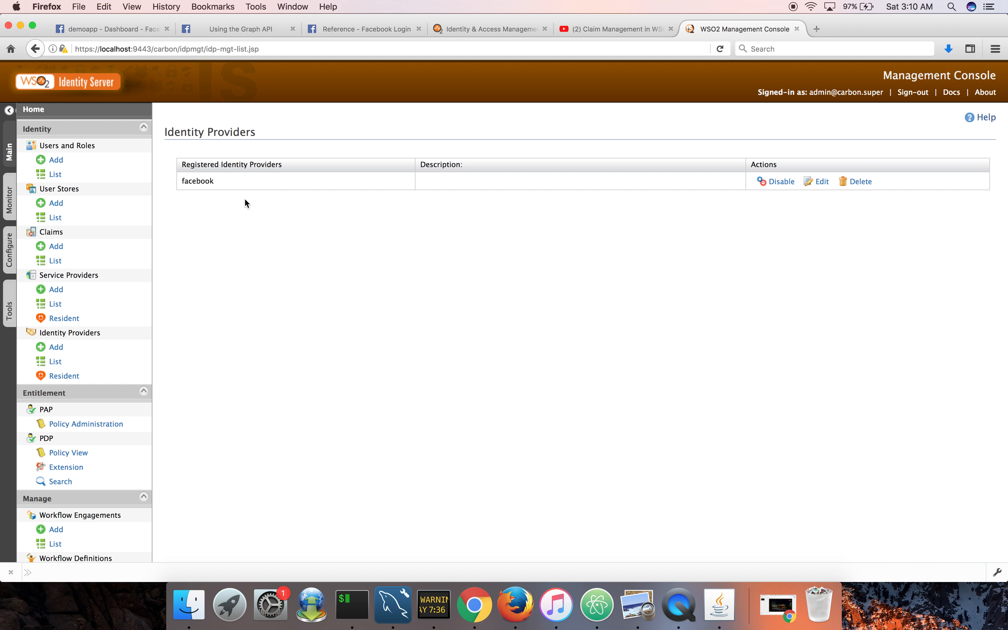
Set the salesforce service provider to Federated Authentication with facebook and update it.
left_click(111, 308)
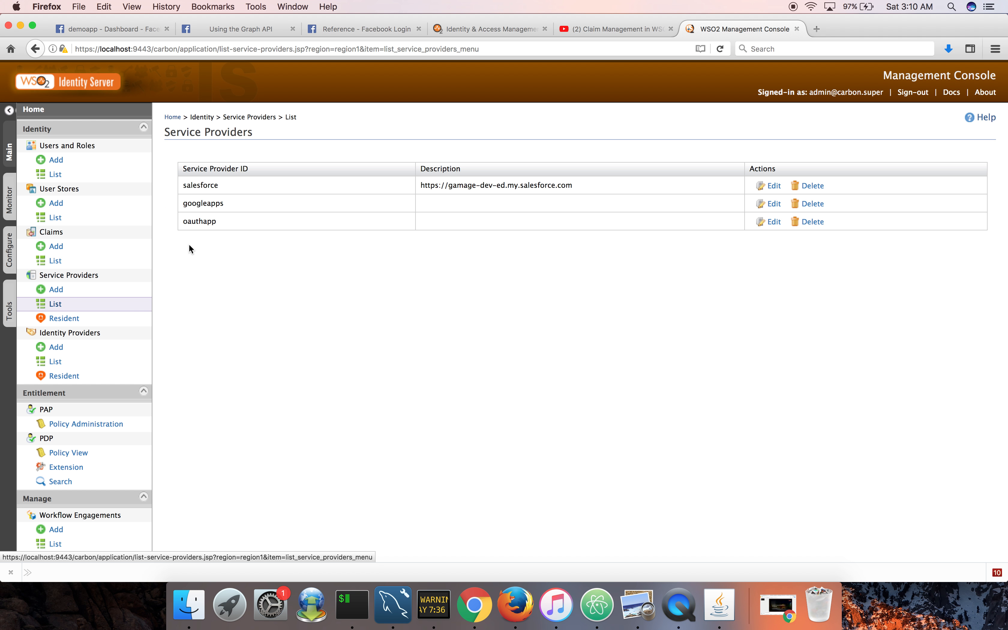
left_click(769, 185)
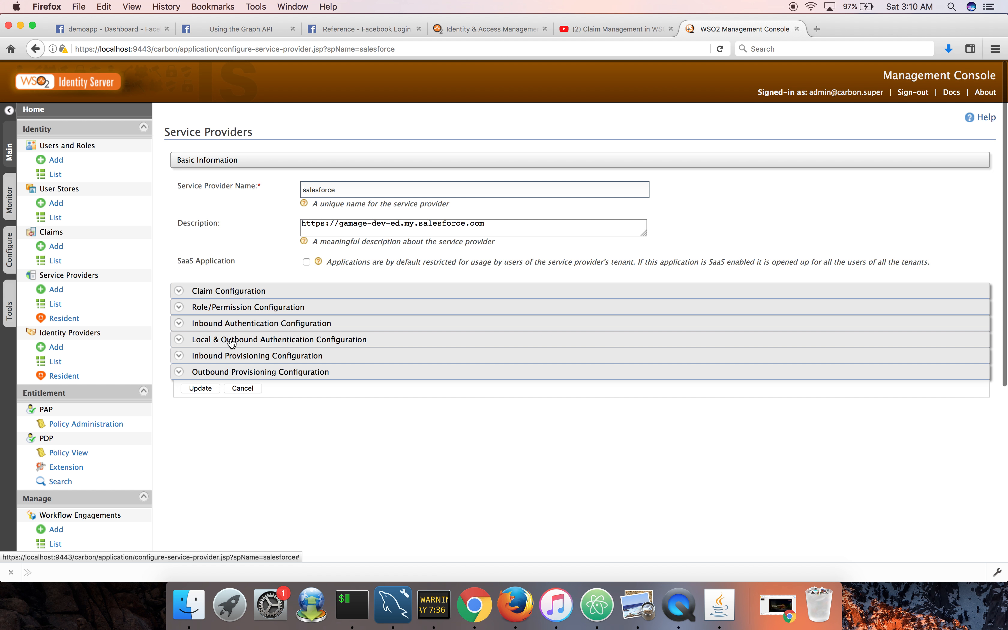
left_click(266, 344)
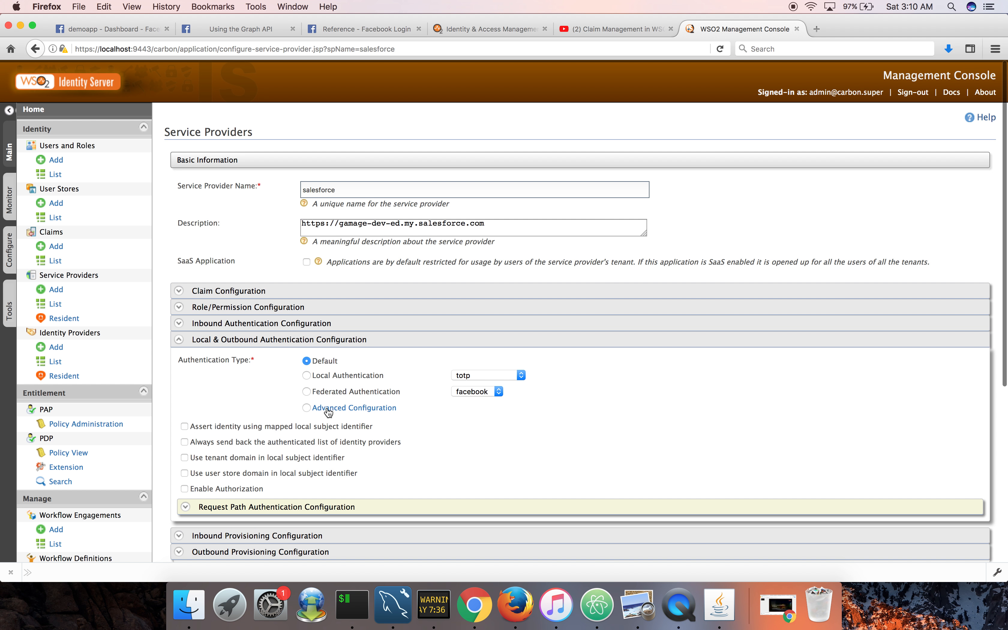
left_click(306, 392)
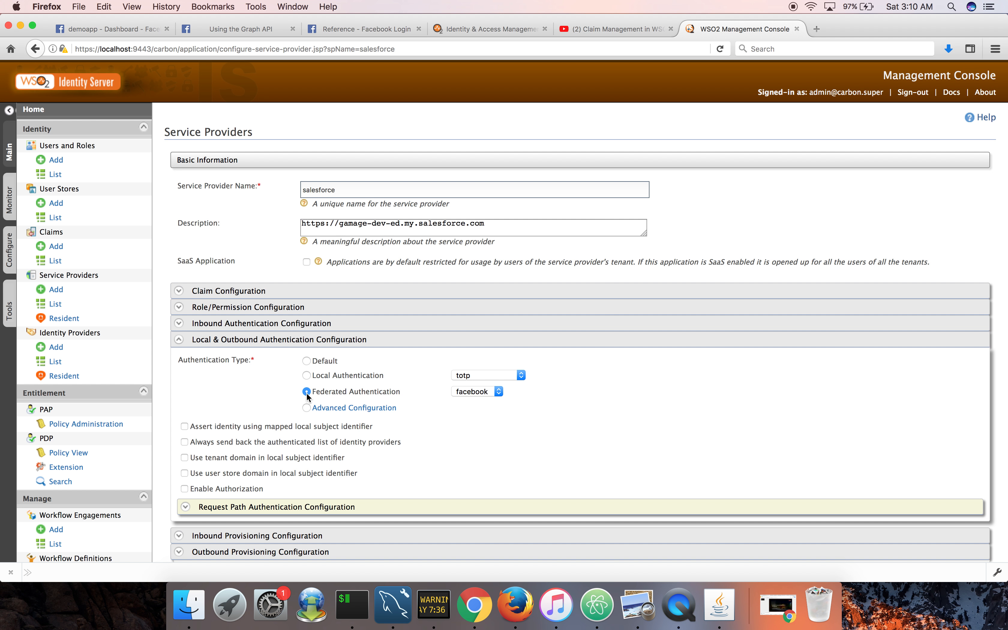
left_click(470, 415)
scroll(464, 435, "down", 5)
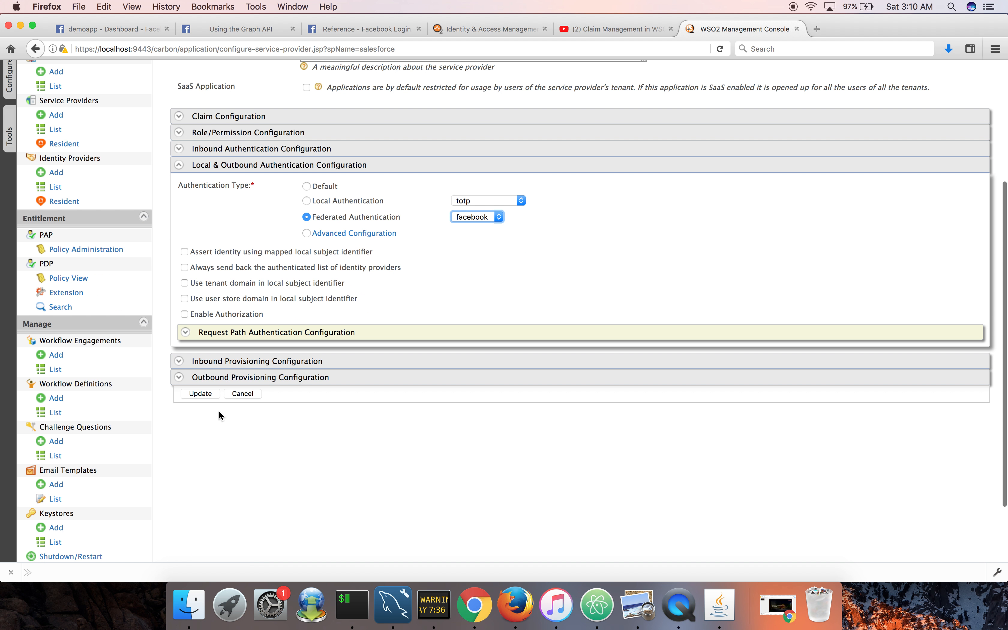
left_click(203, 393)
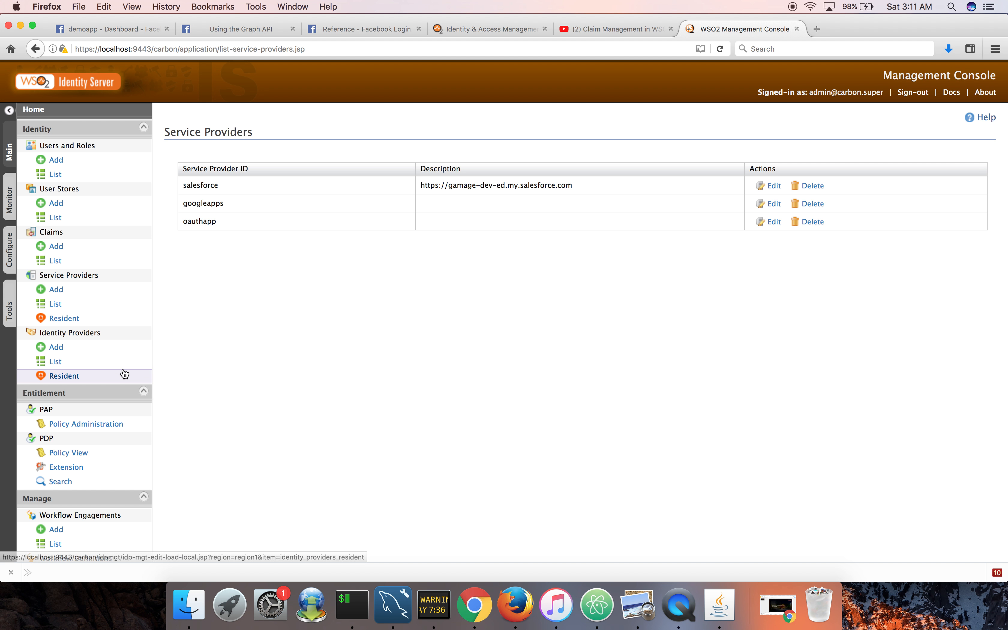
Set facebook's Just-in-Time Provisioning to always provision users into the PRIMARY user store domain.
left_click(108, 369)
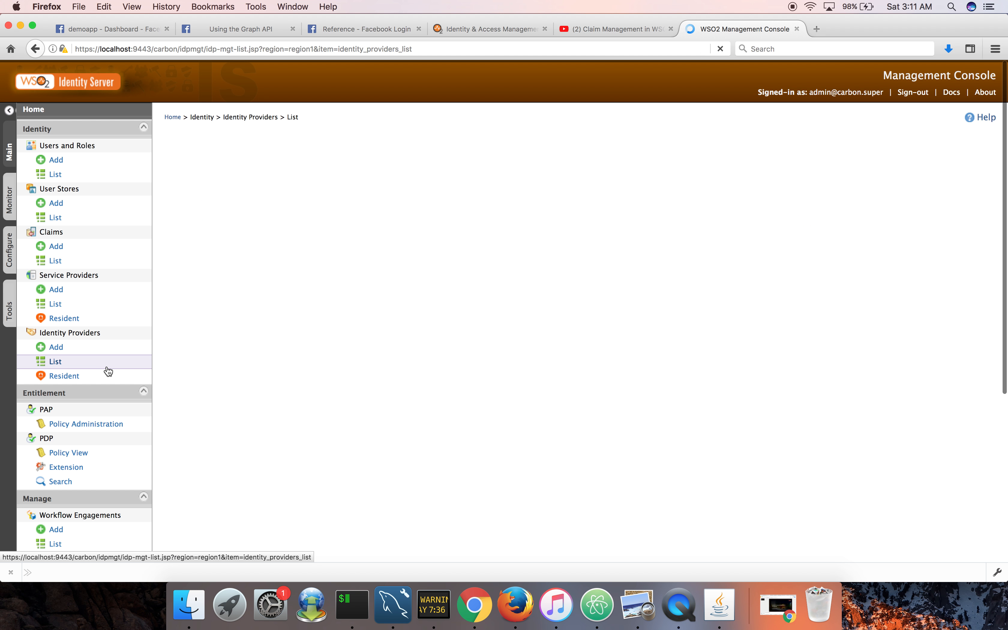
left_click(820, 181)
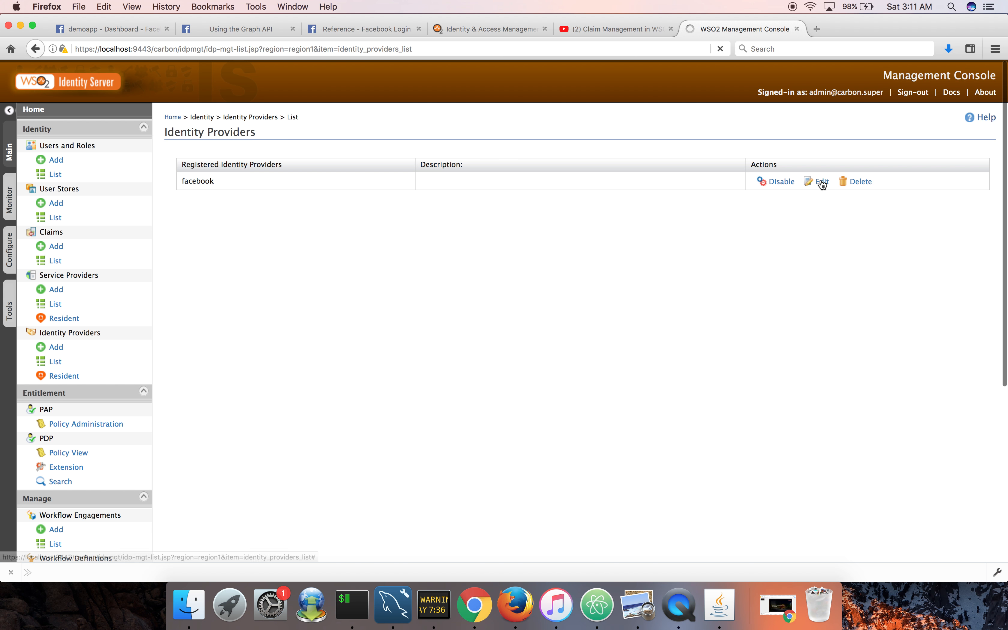
scroll(681, 363, "down", 10)
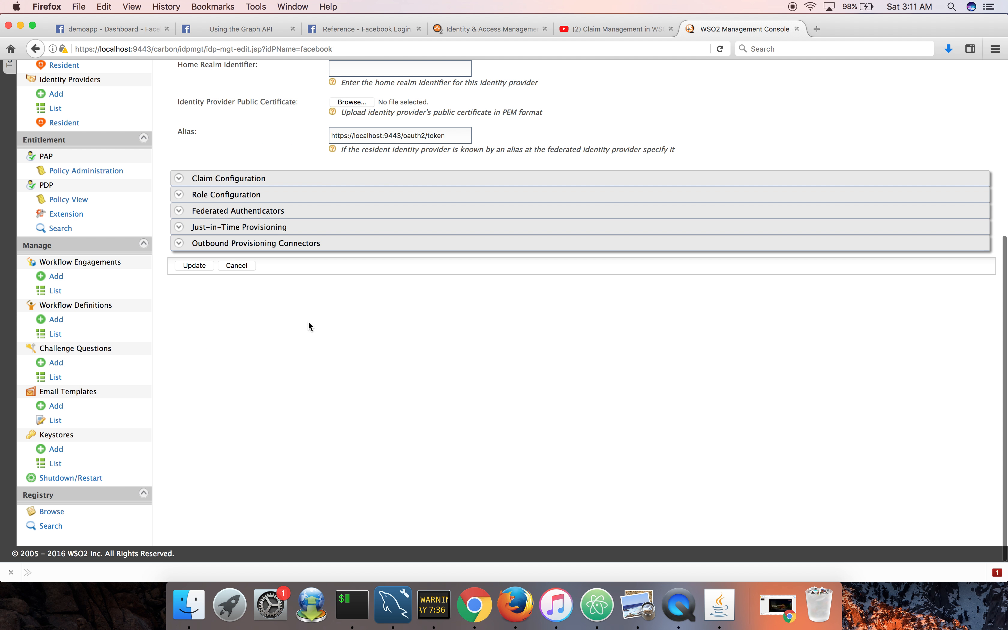
left_click(288, 229)
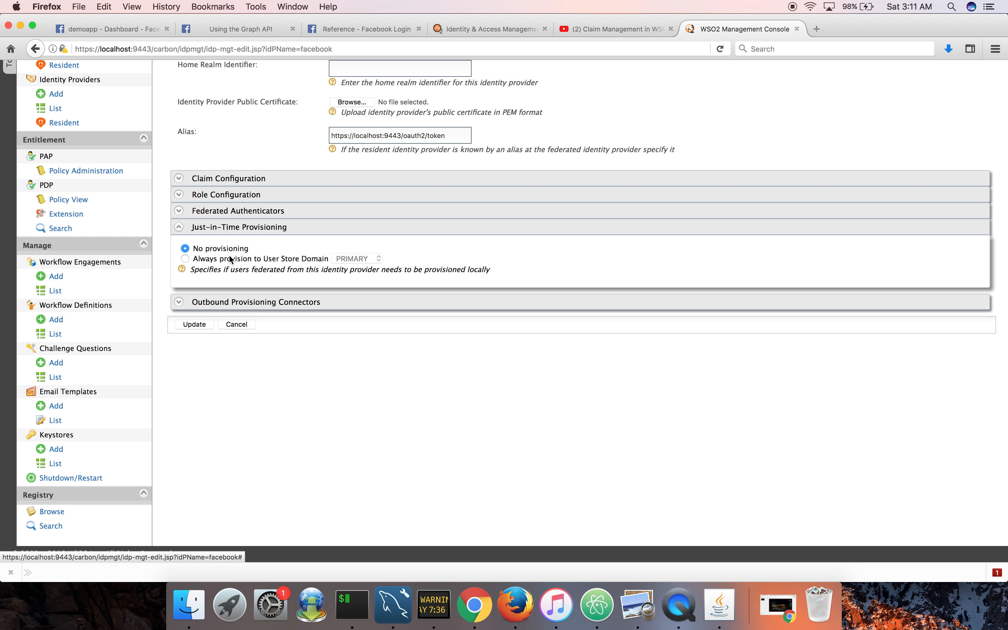
left_click(208, 259)
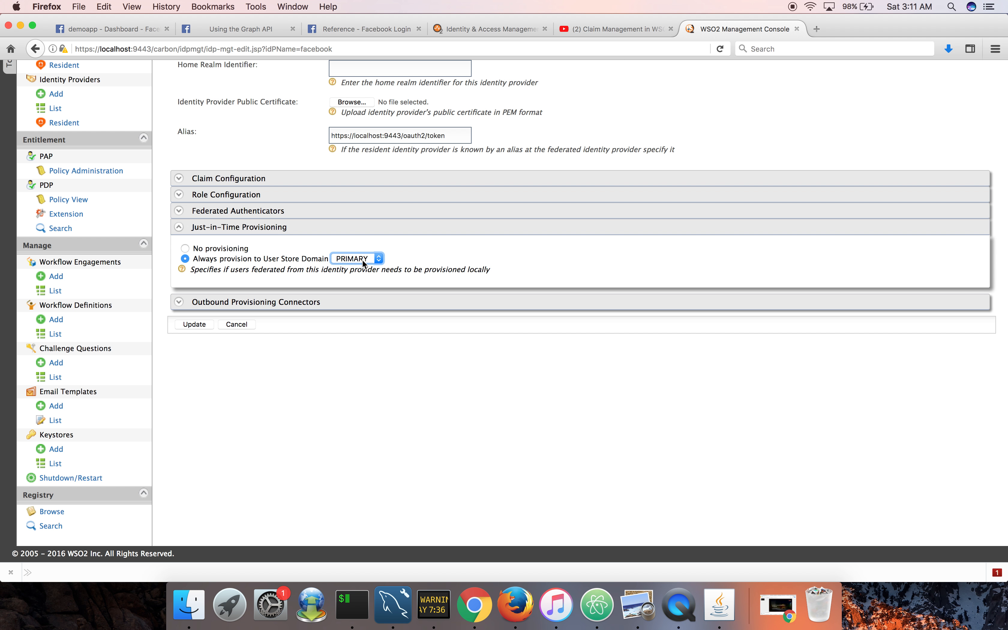
left_click(199, 326)
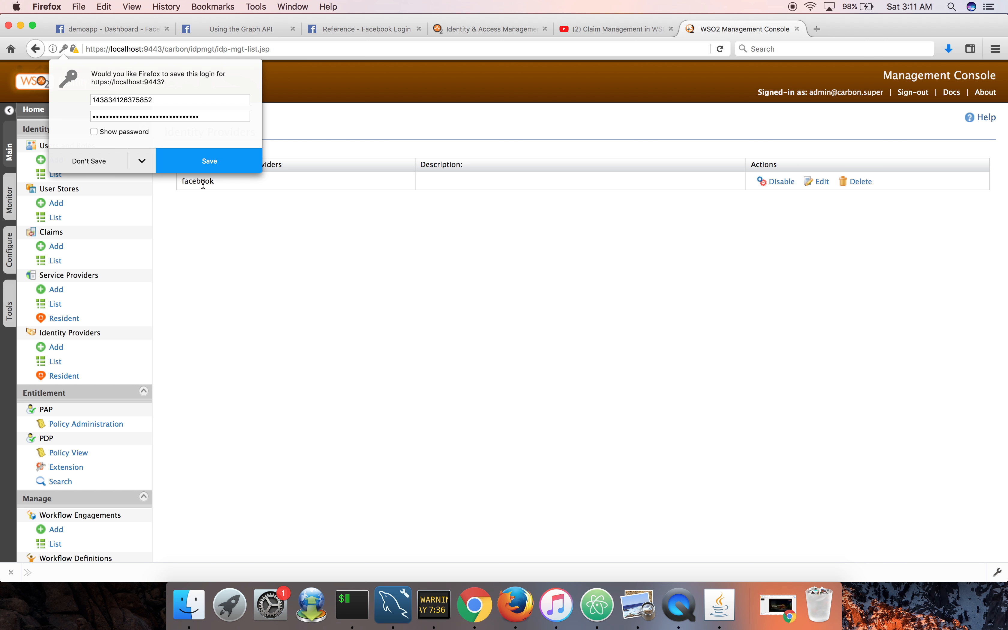
Decline the browser's save-login prompt and delete the last user from the Users list.
left_click(118, 166)
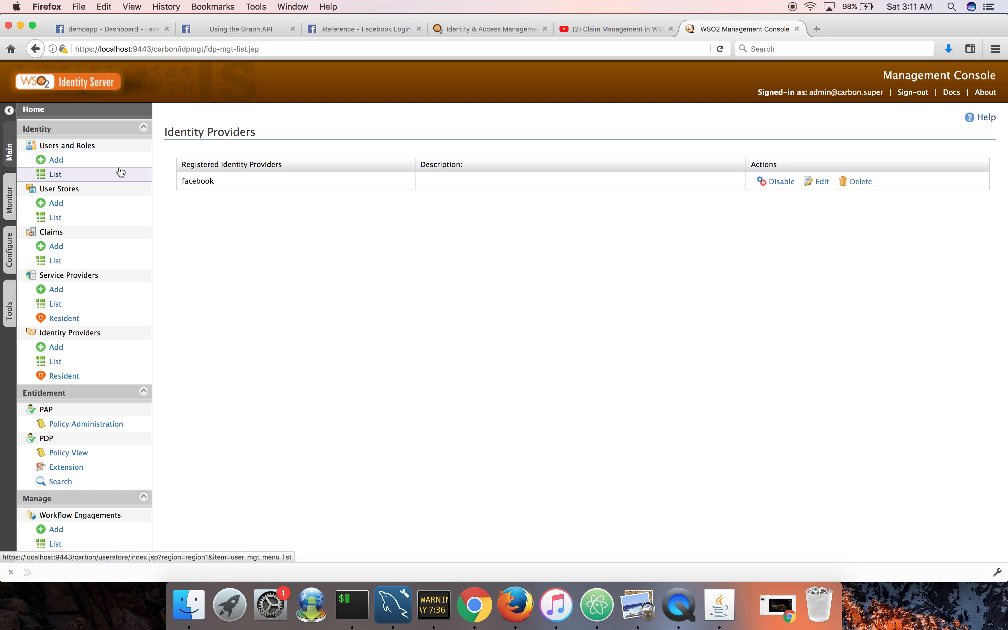
left_click(108, 180)
left_click(202, 162)
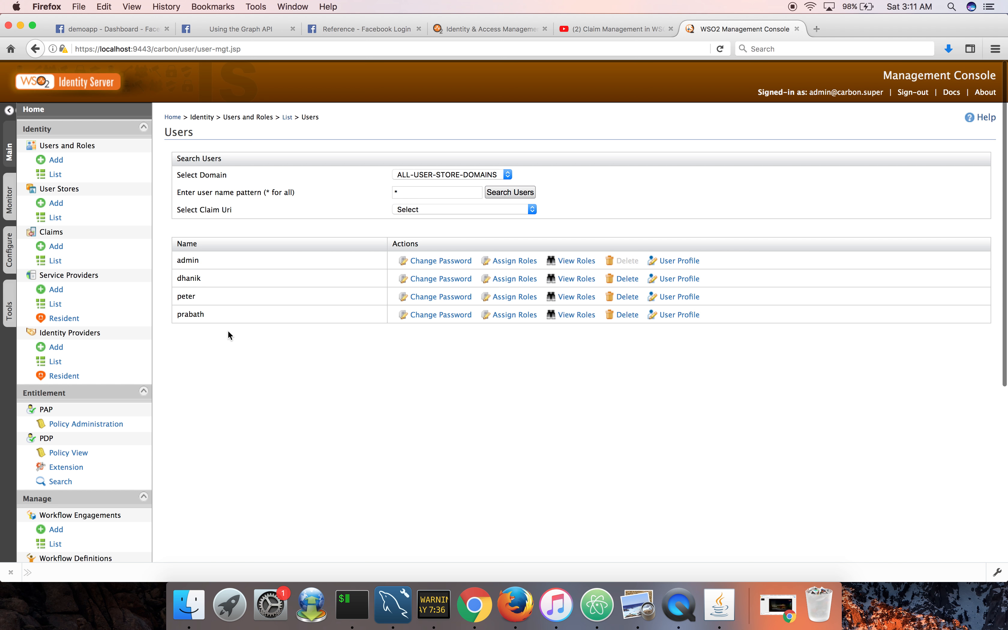
scroll(228, 331, "down", 1)
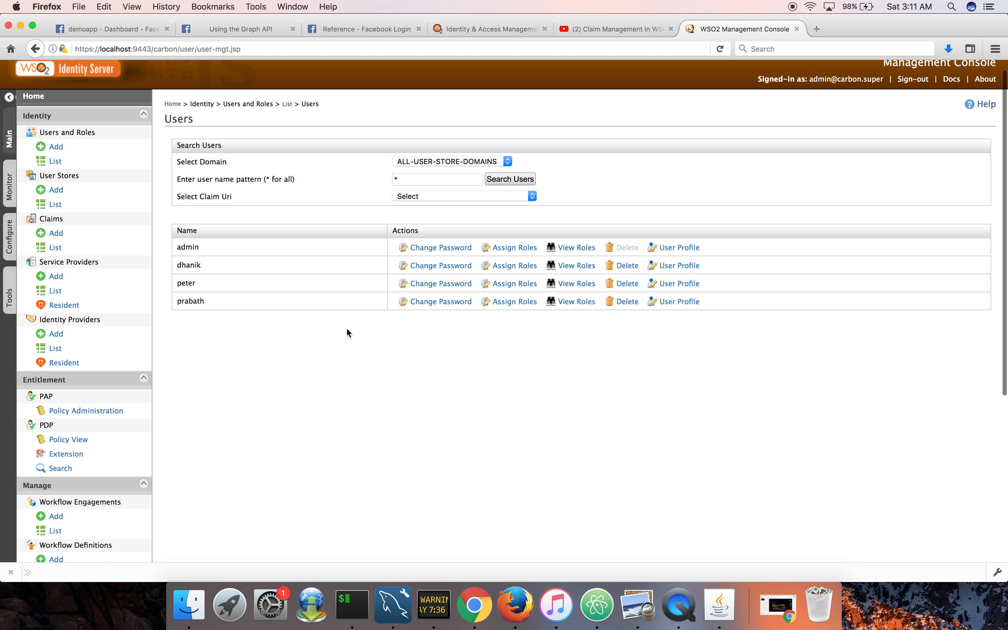
scroll(402, 328, "up", 1)
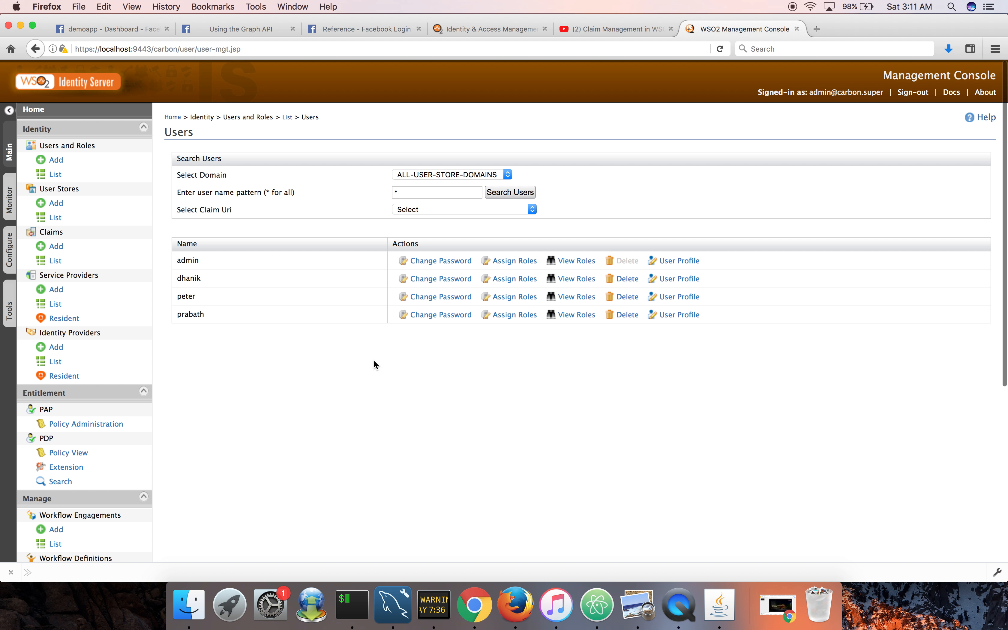
scroll(375, 364, "down", 1)
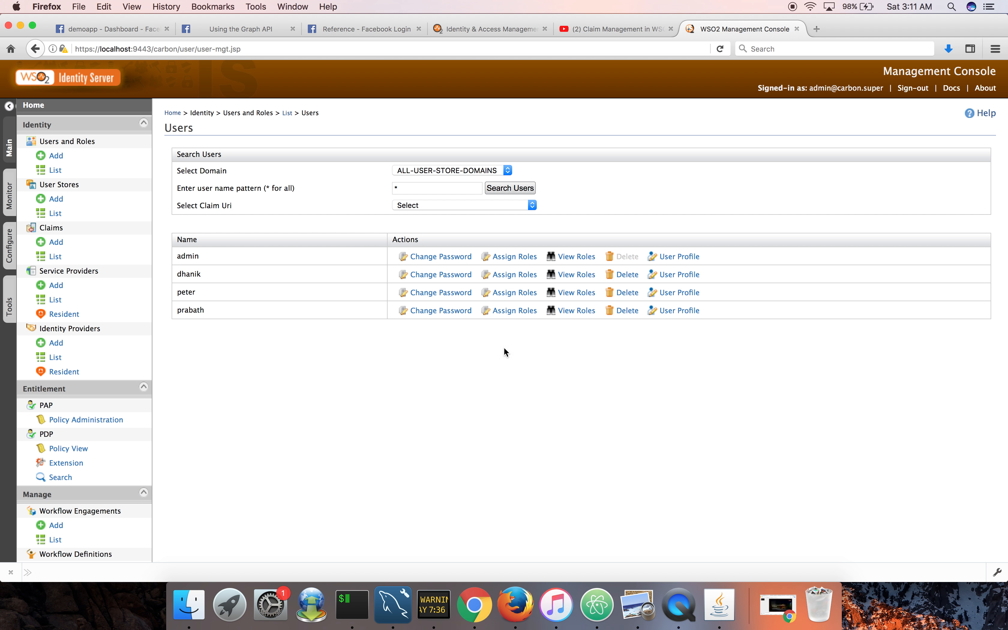
left_click(622, 315)
left_click(385, 356)
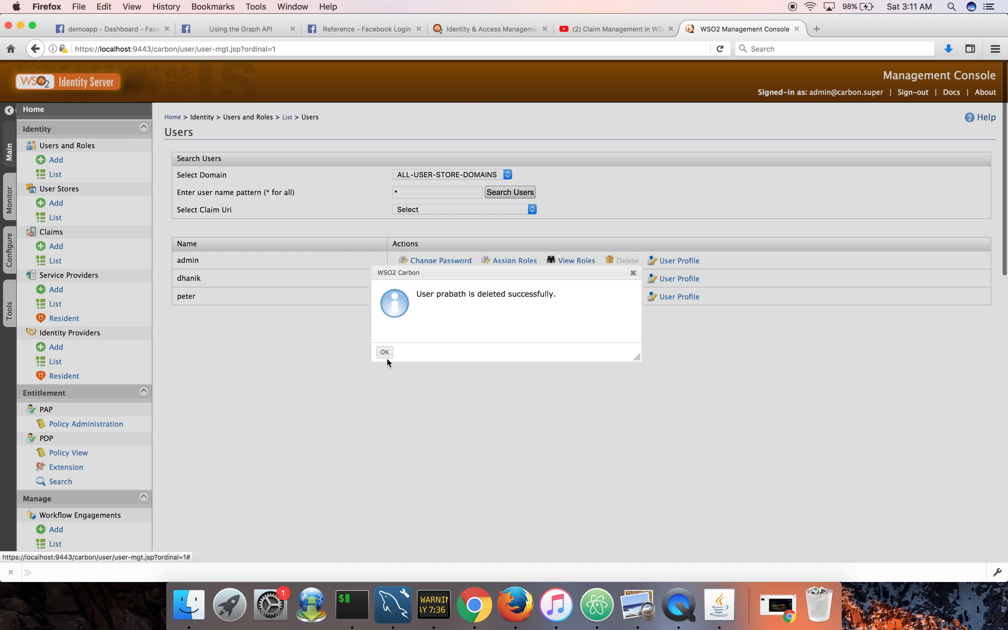
left_click(387, 357)
Change the third user's profile e-mail address and save the updated profile.
left_click(687, 300)
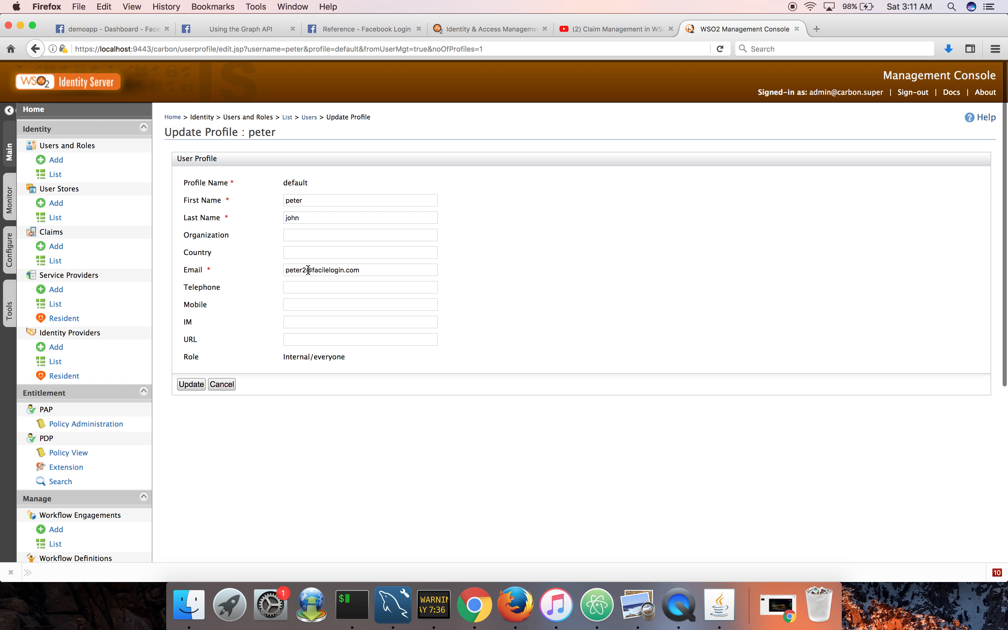
left_click_drag(307, 270, 268, 268)
type("gamage")
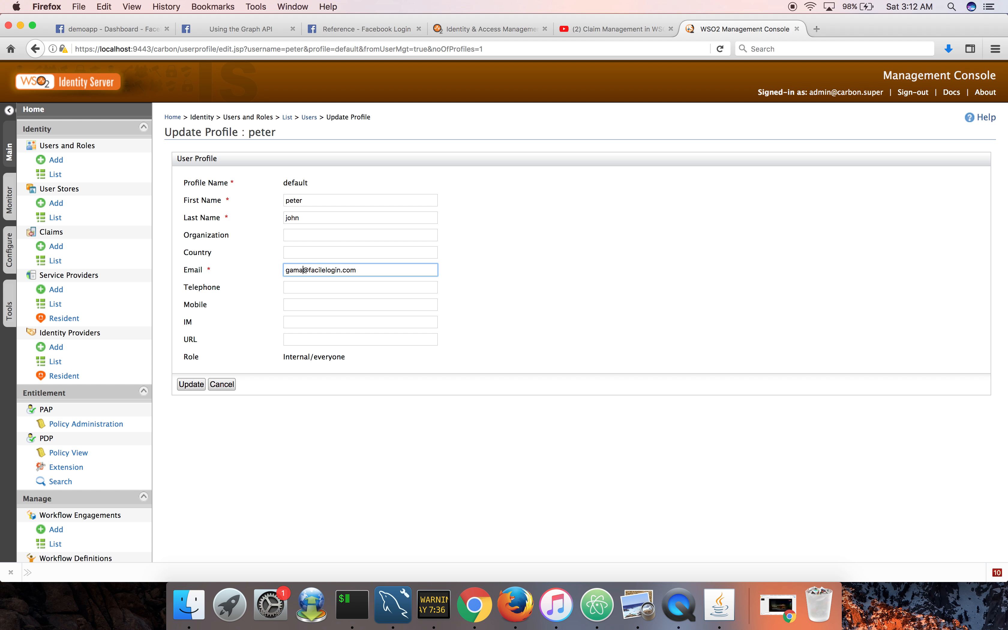
left_click(340, 281)
left_click(192, 384)
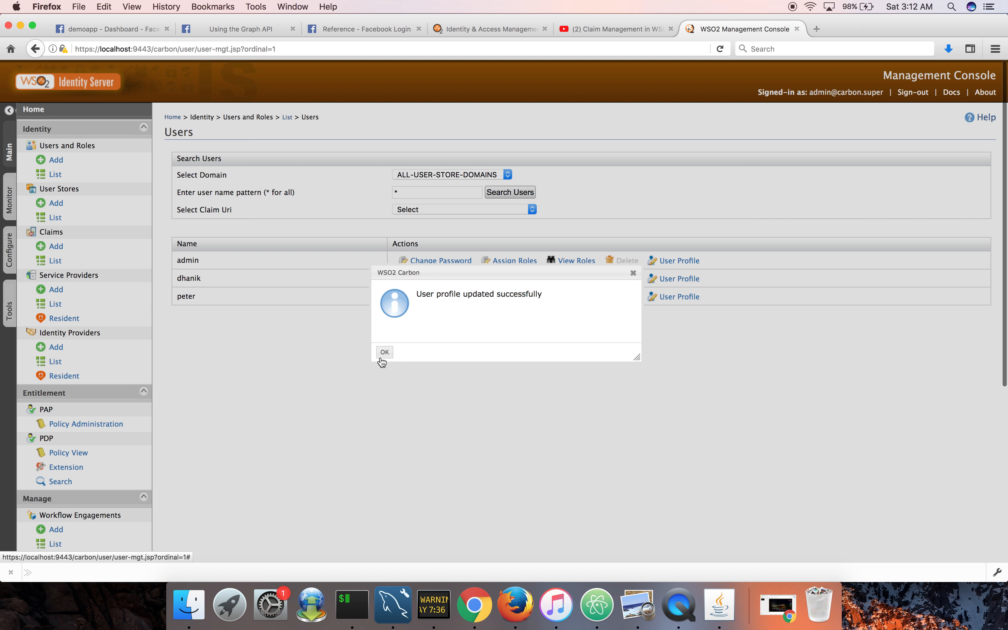
left_click(385, 353)
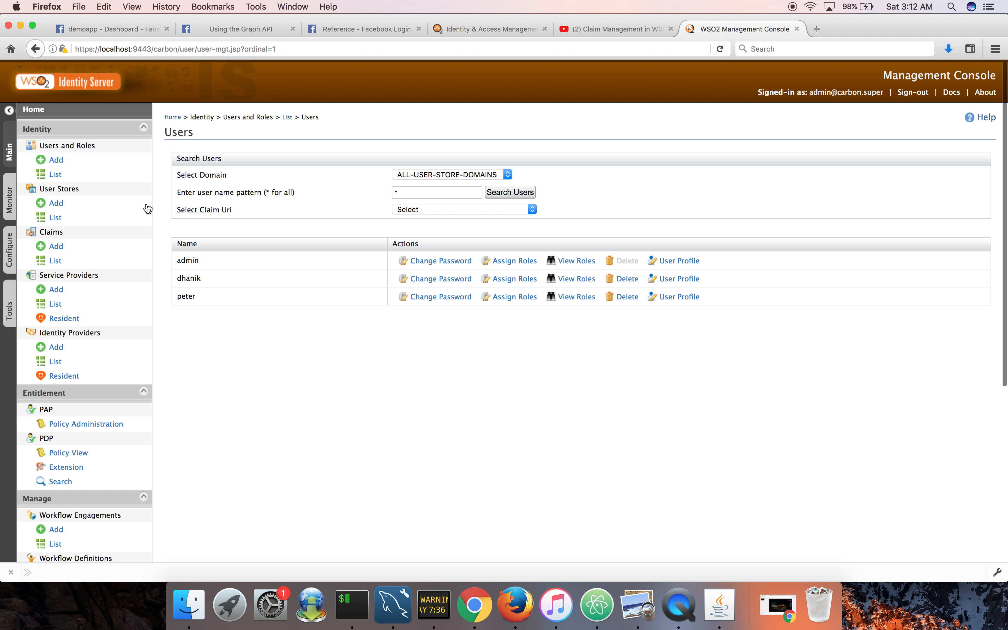
Copy the salesforce service provider's URL and open a new private browsing window.
left_click(86, 309)
double_click(426, 183)
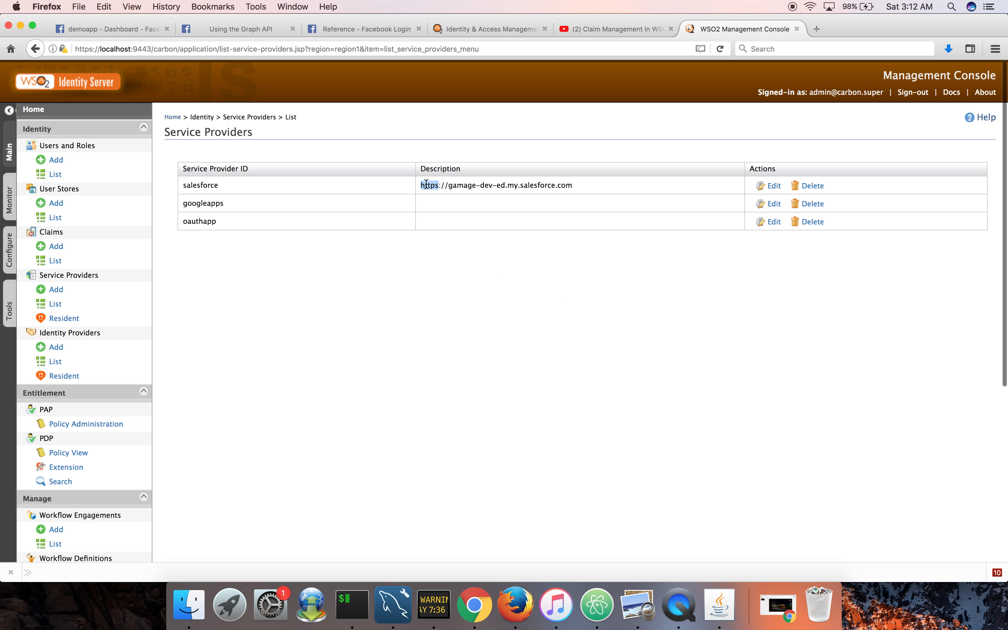
triple_click(426, 184)
key("super+c")
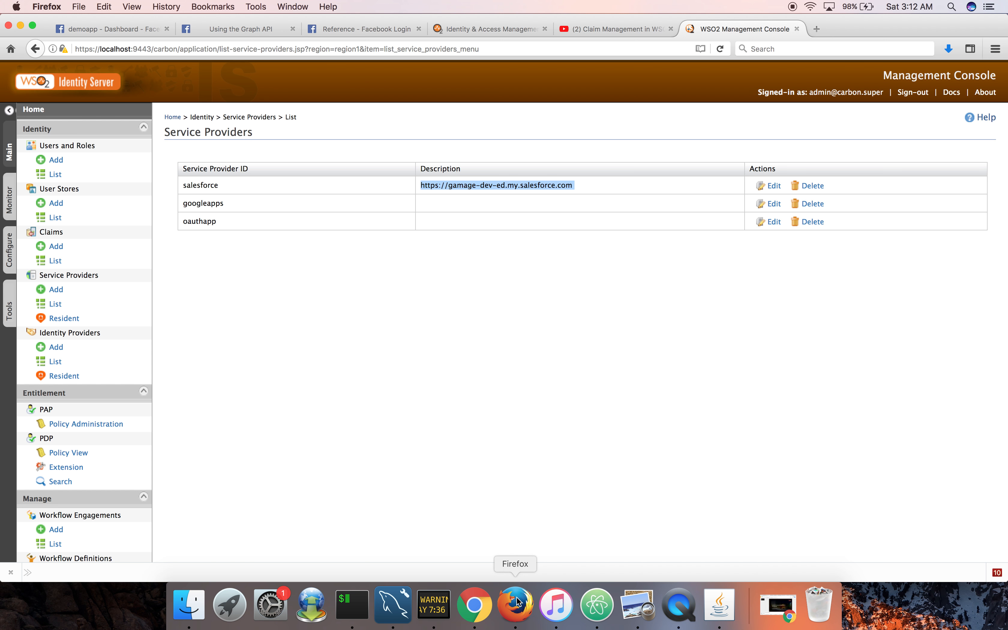
left_click(80, 7)
left_click(104, 44)
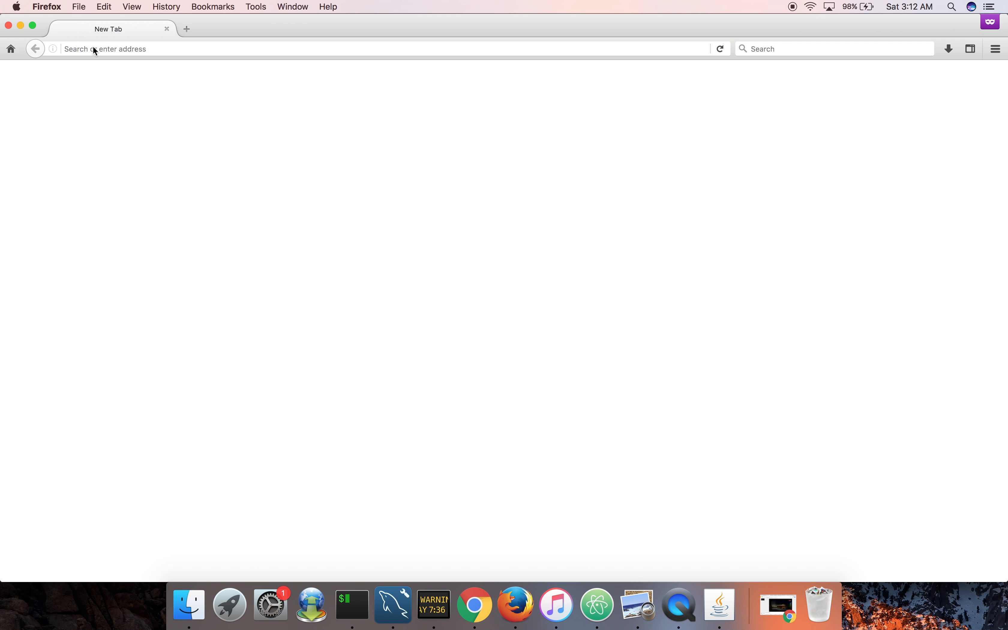
Load the copied Salesforce URL in the private window's address bar.
key("super+v")
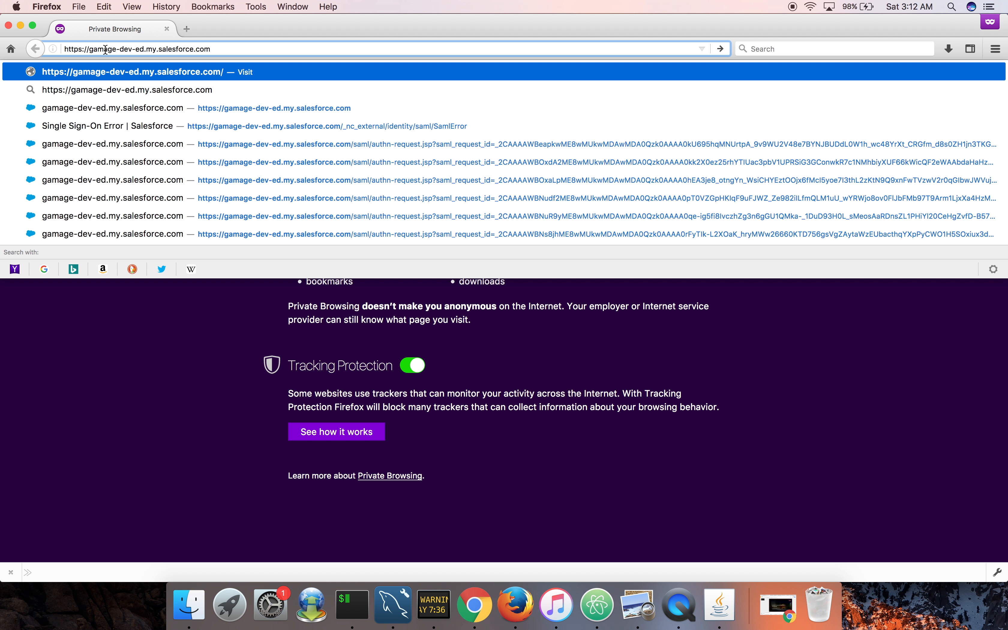
key("Return")
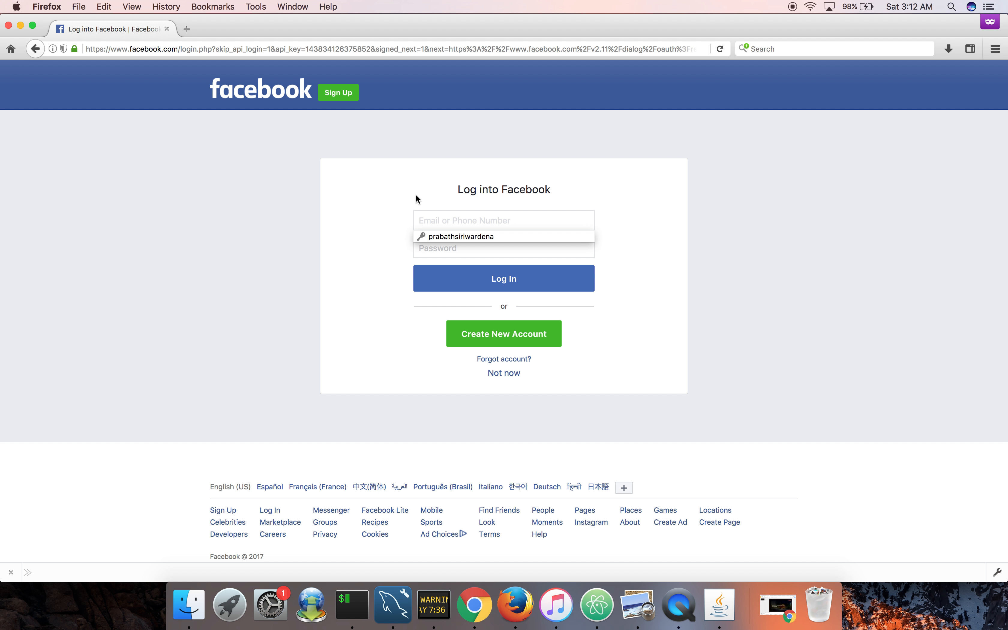
Log in to Facebook with the saved account and a two-factor code, then approve demoapp's public profile access.
left_click(467, 236)
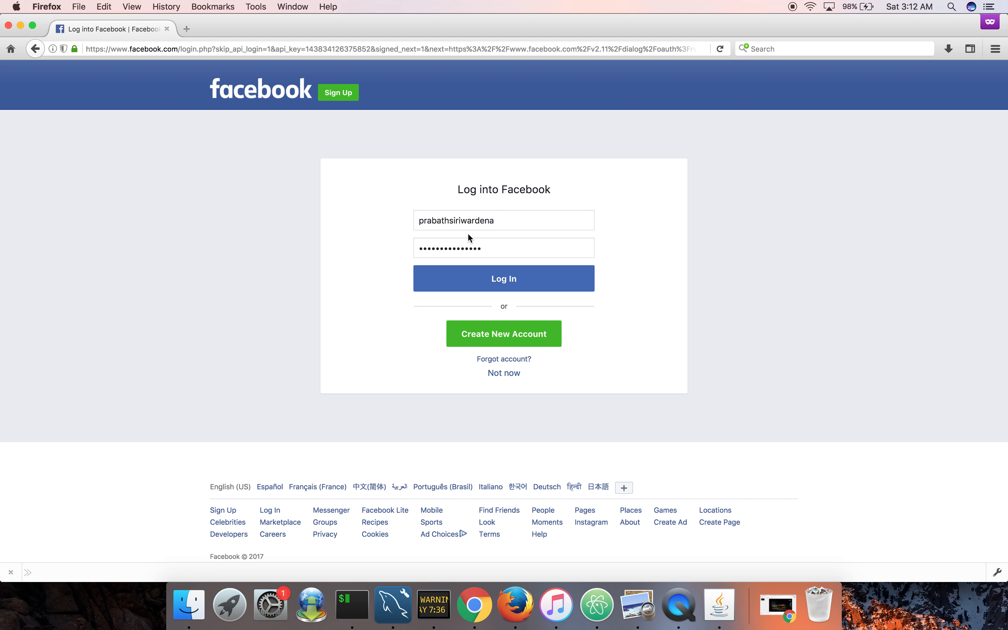
left_click(448, 280)
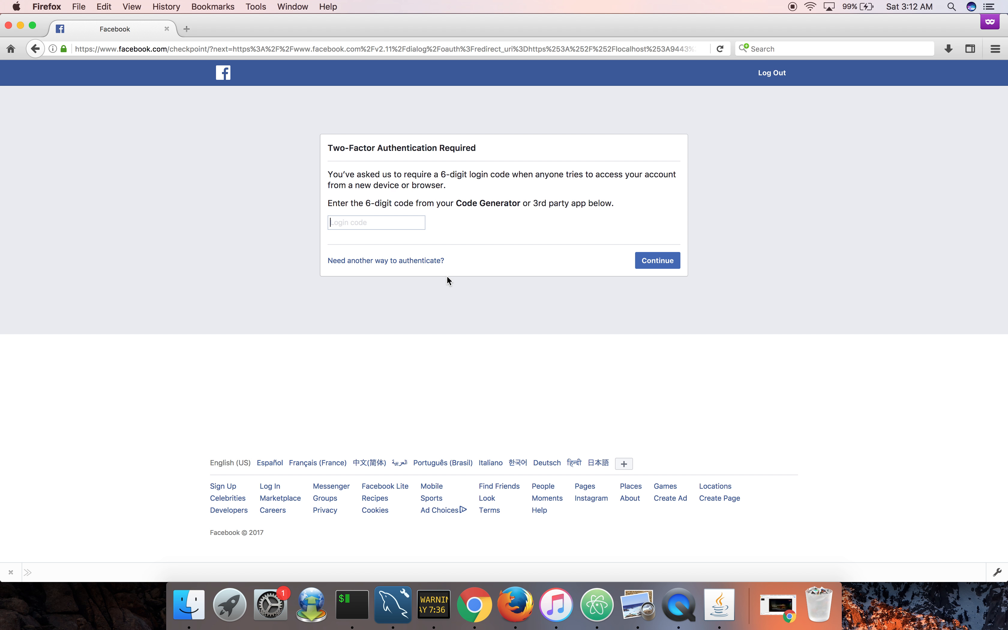
left_click(642, 257)
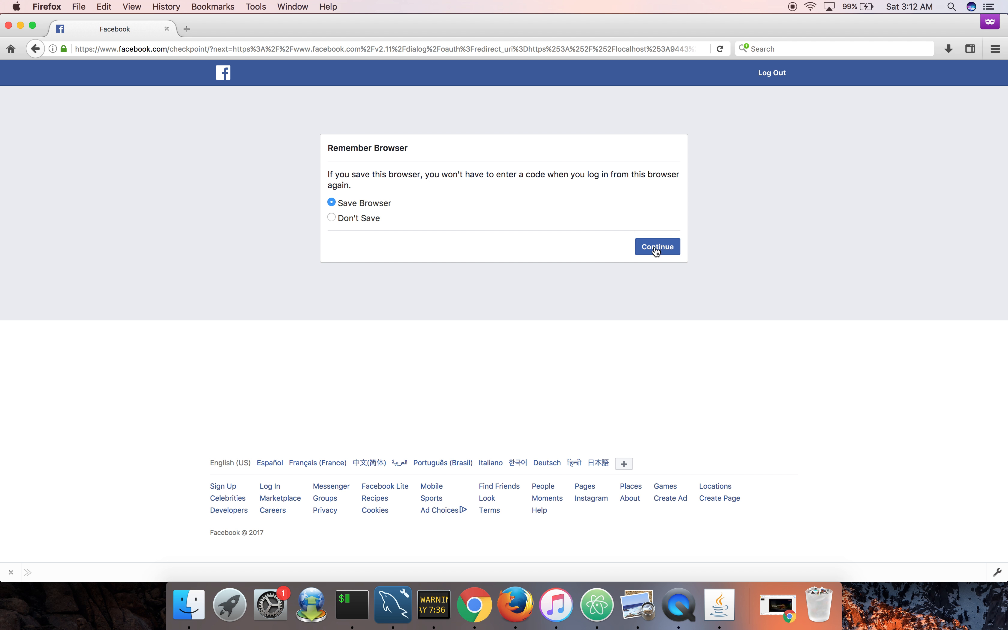
left_click(656, 250)
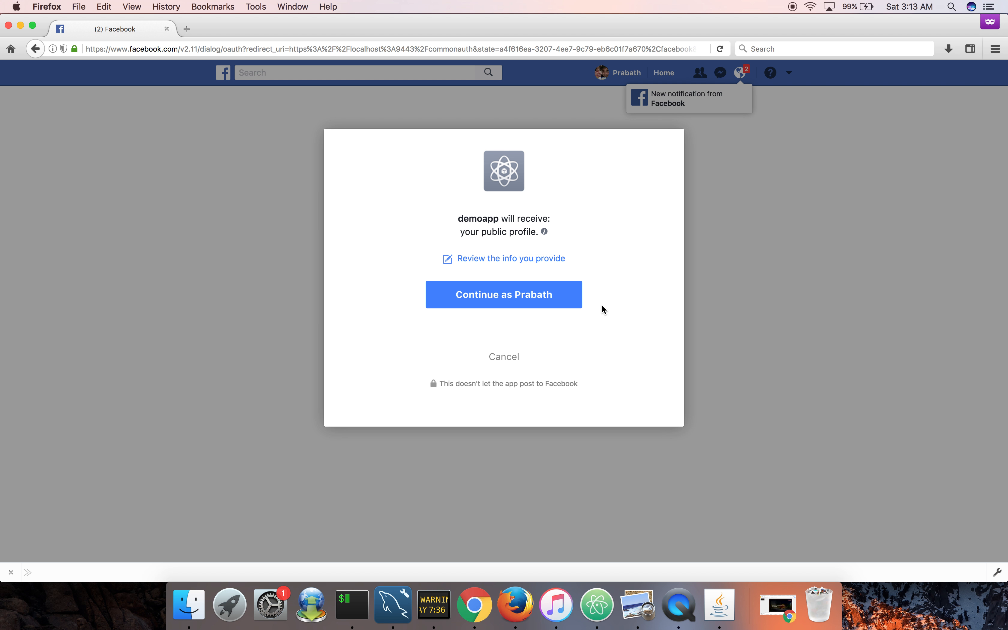
left_click(560, 301)
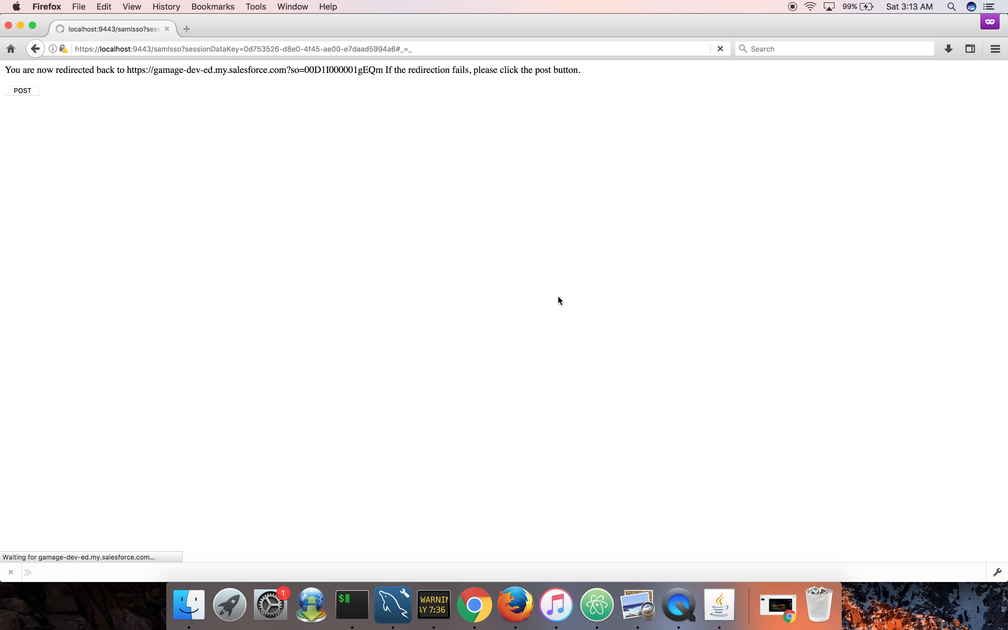
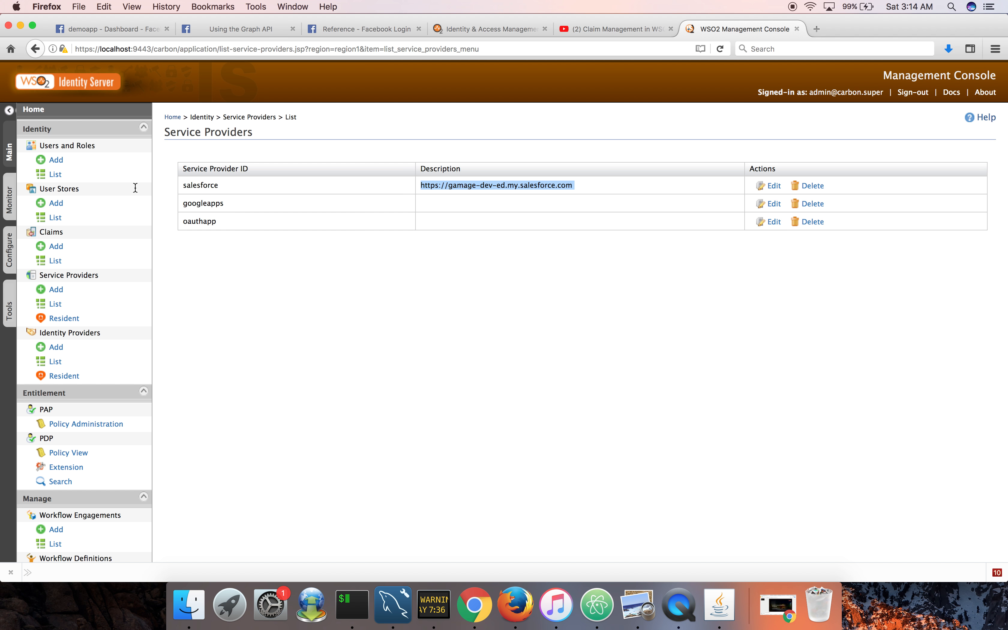
In the Users list, view the Facebook-provisioned numeric-ID user's profile, then cancel back to the list.
left_click(109, 218)
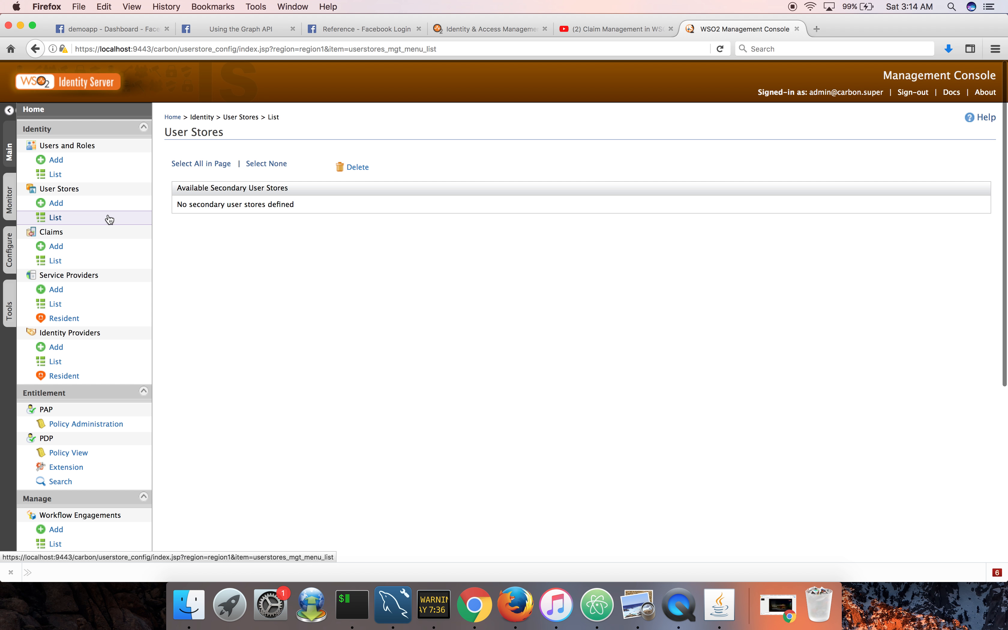
left_click(122, 179)
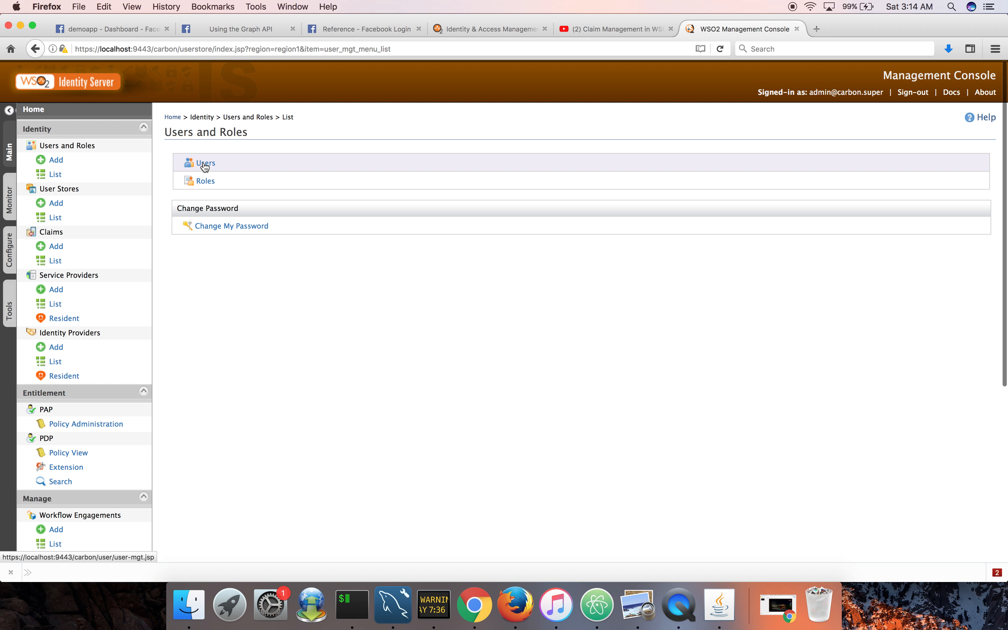
left_click(204, 163)
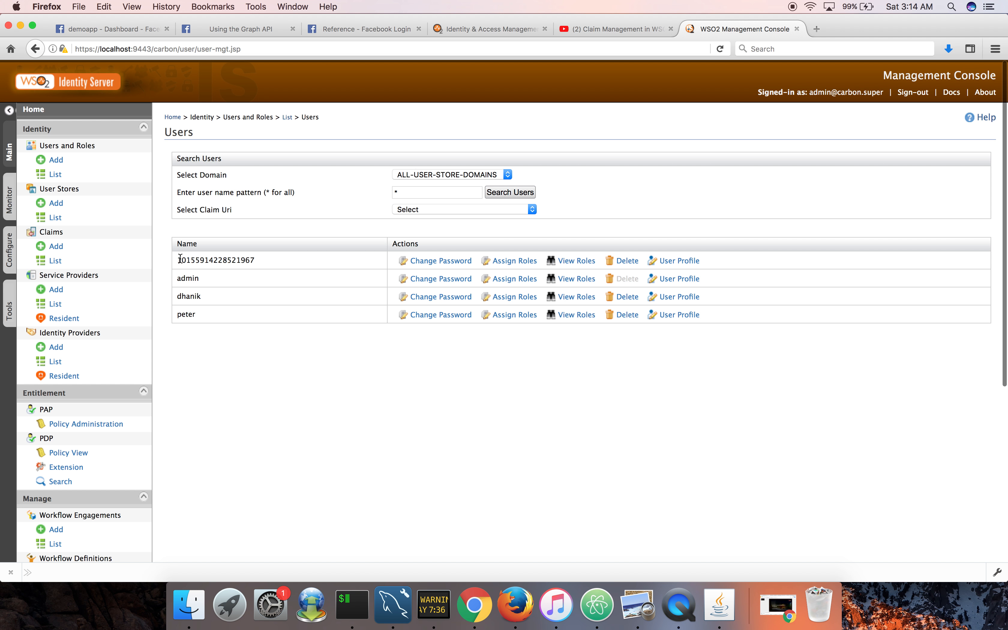
left_click_drag(179, 260, 209, 261)
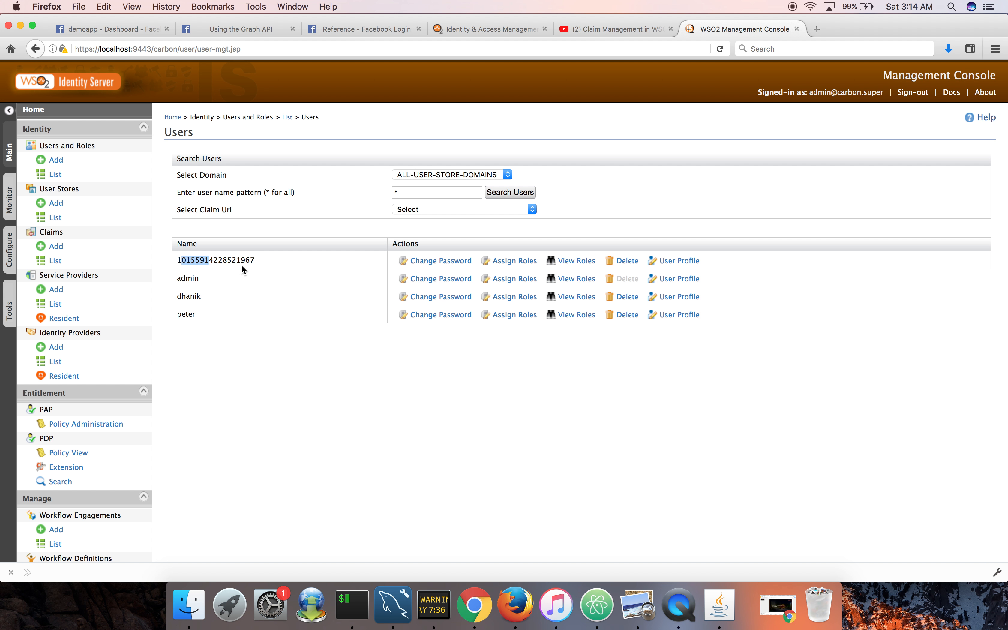
left_click(674, 260)
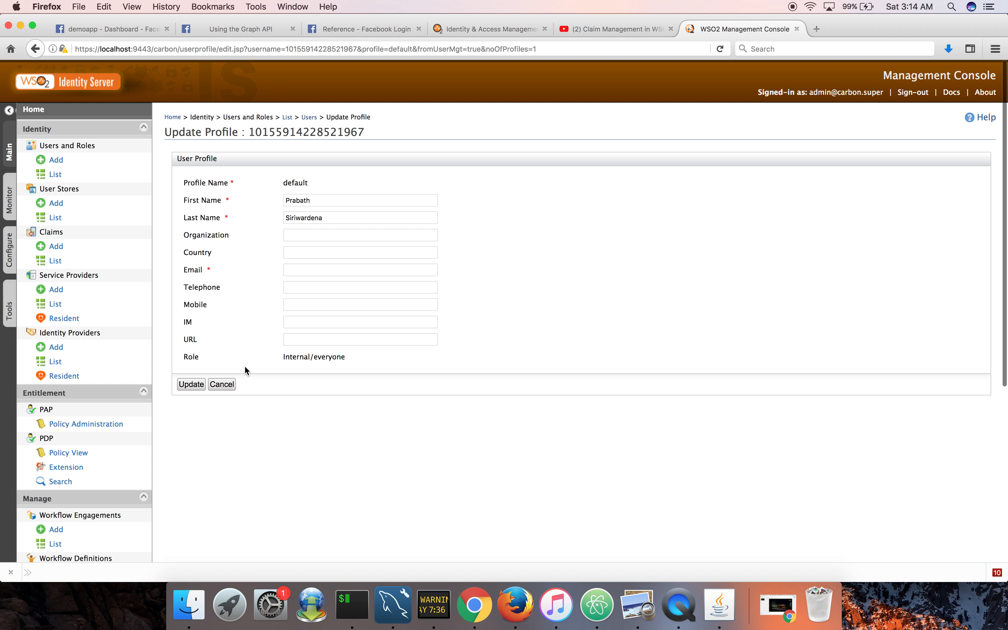
left_click(235, 385)
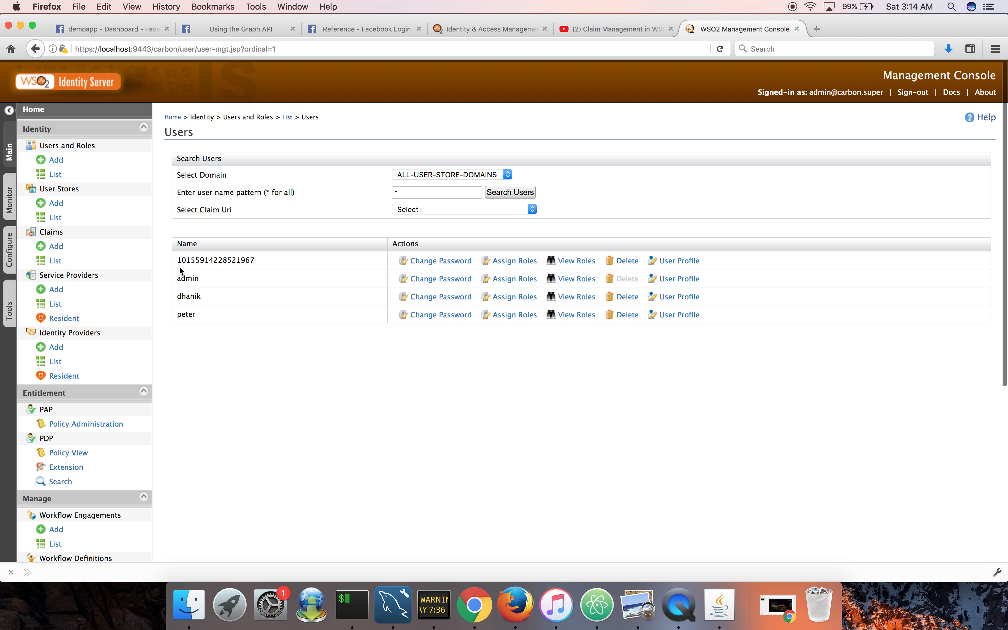
double_click(226, 263)
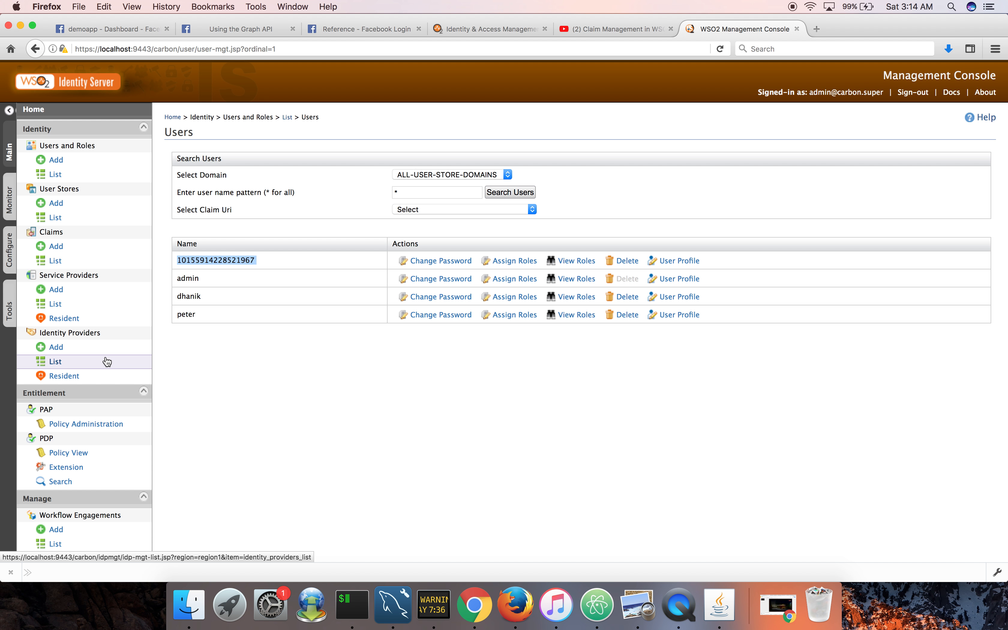
Open the facebook identity provider for editing and review its claim mappings and just-in-time provisioning.
left_click(91, 362)
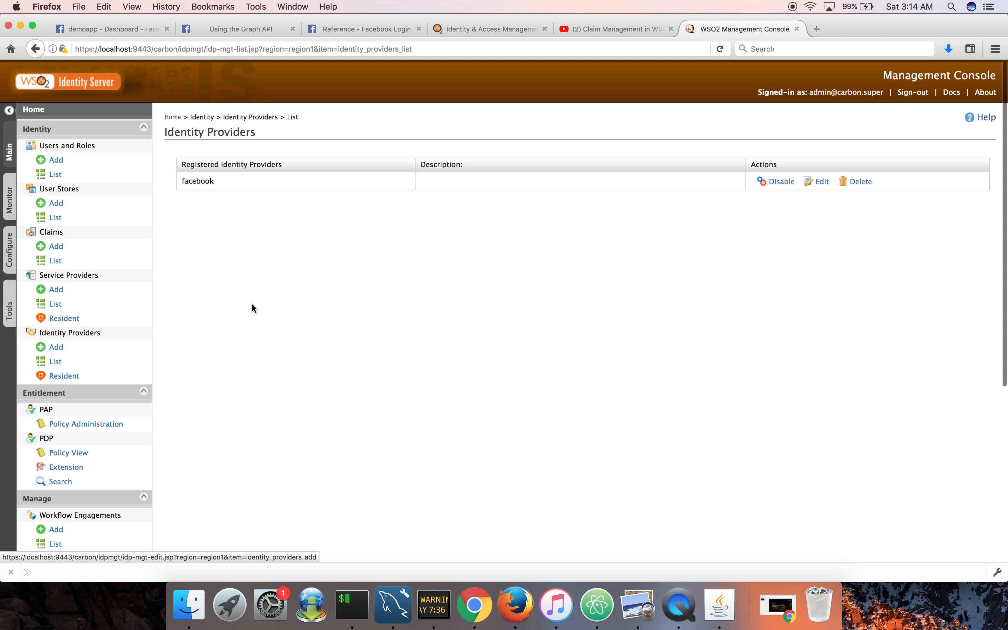
left_click(821, 182)
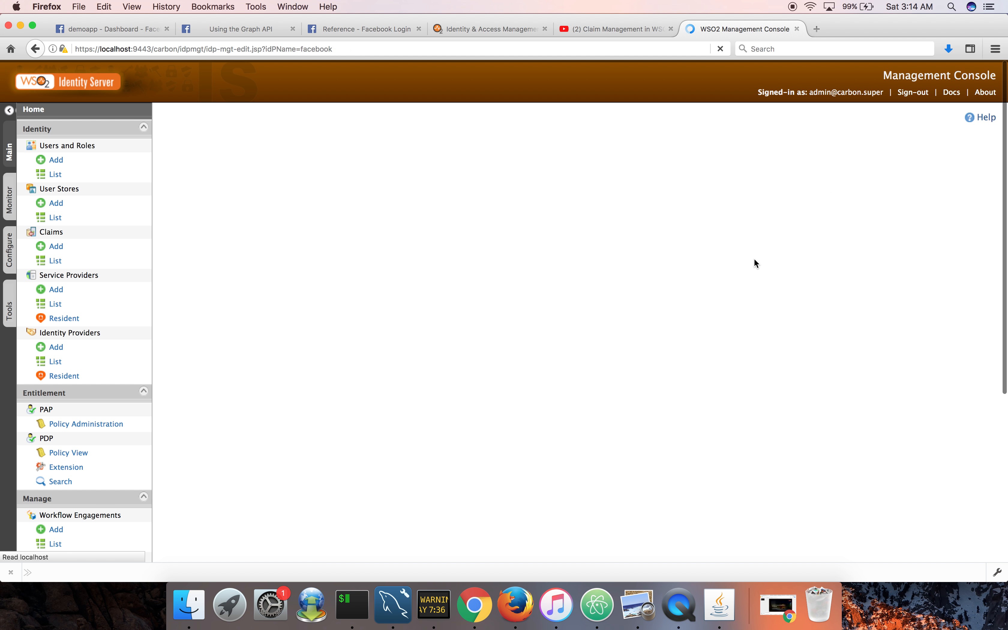
scroll(635, 429, "down", 6)
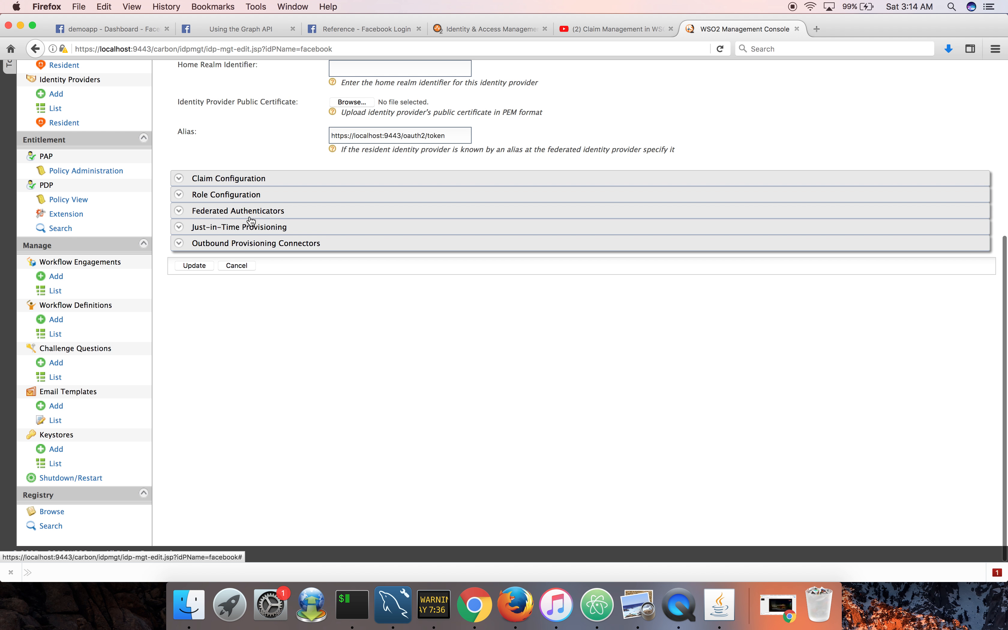
left_click(256, 183)
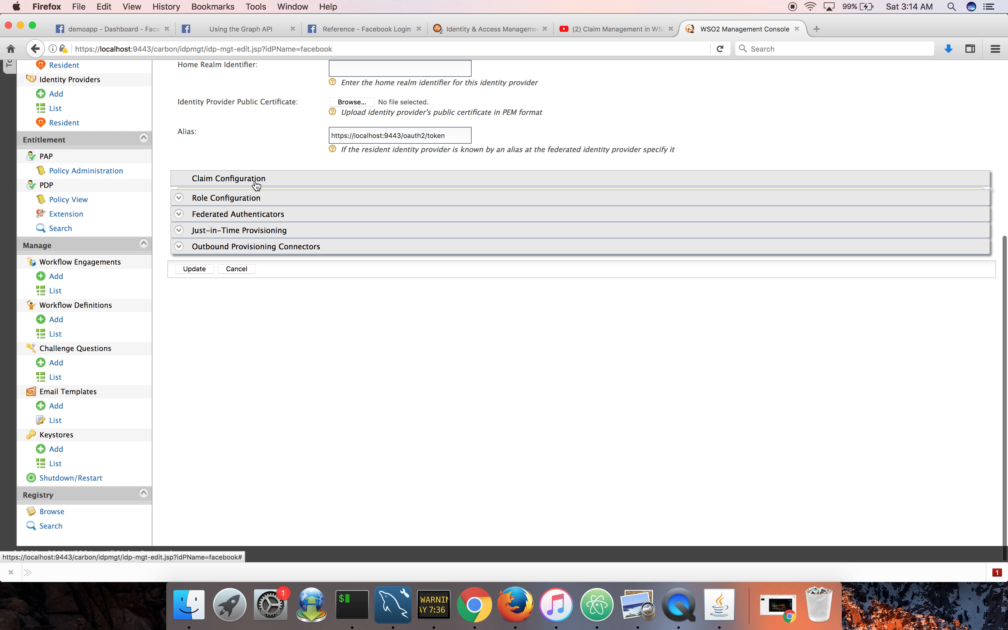
left_click(261, 202)
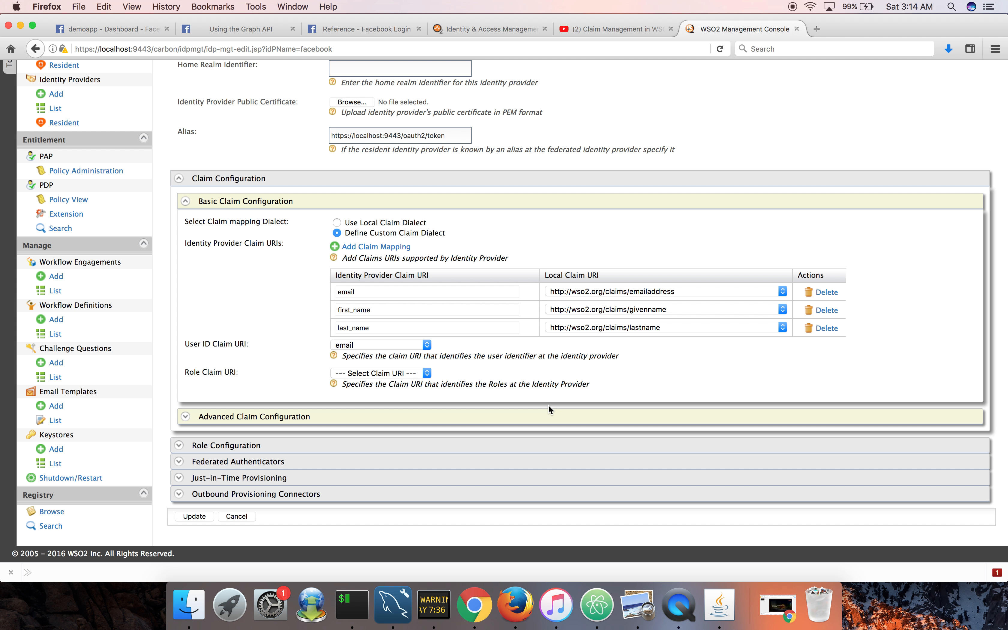
left_click(252, 479)
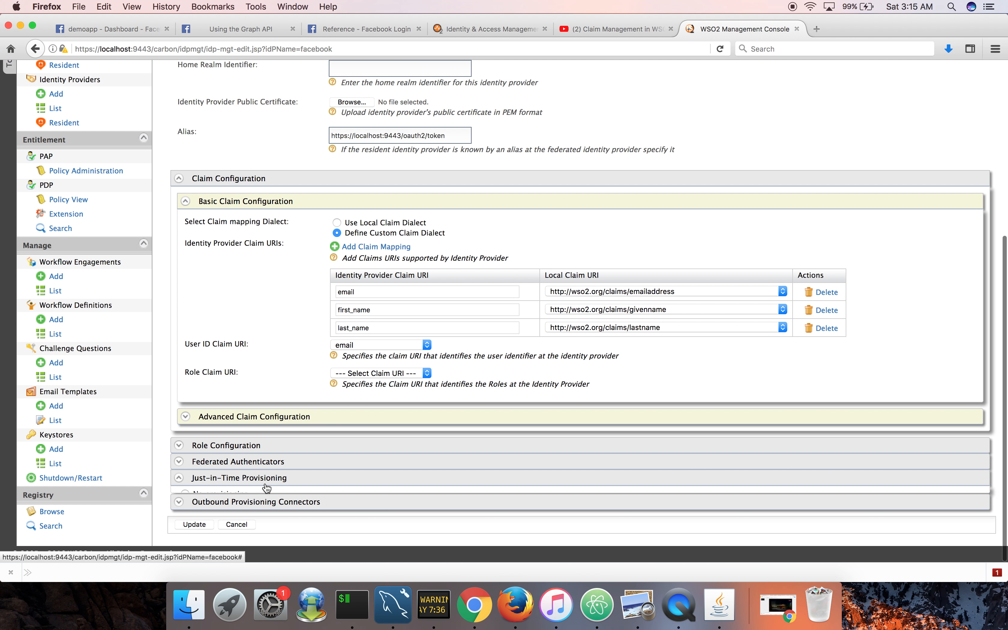
scroll(269, 486, "down", 3)
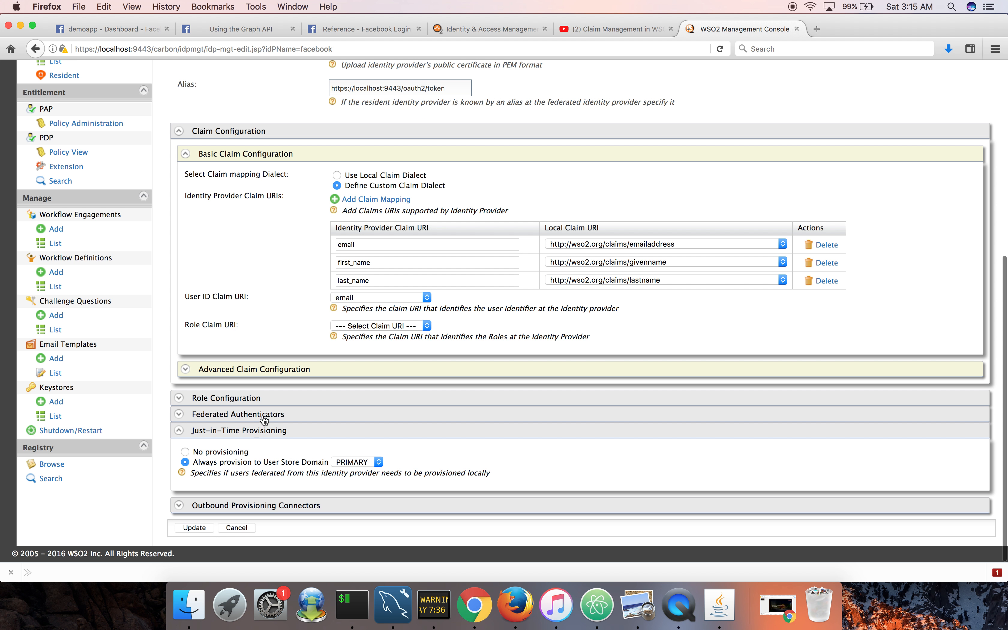
In the Facebook authenticator settings, append email to the Scope field.
left_click(263, 414)
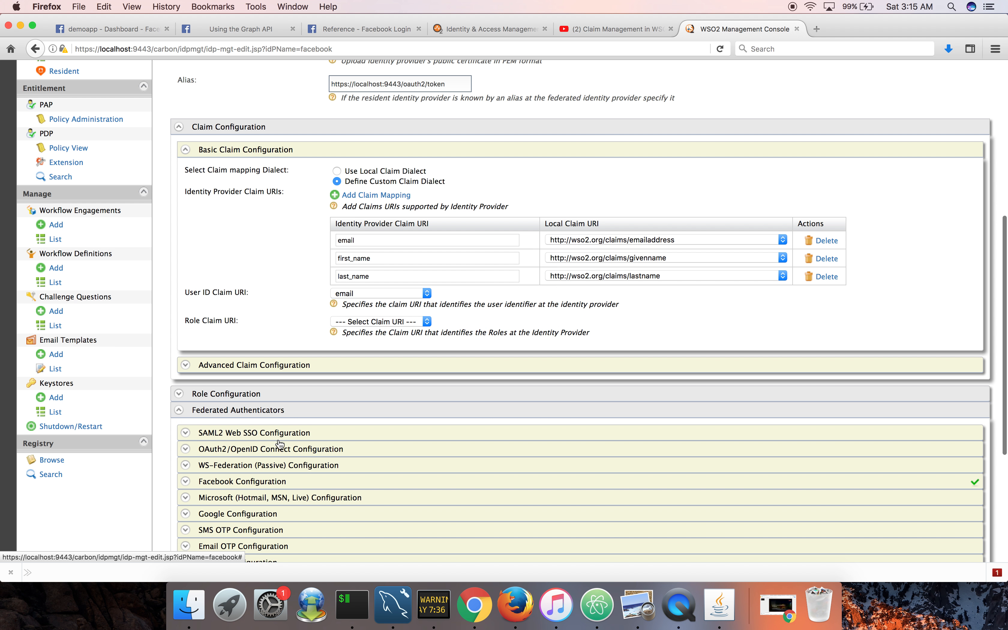
scroll(279, 429, "down", 5)
left_click(266, 275)
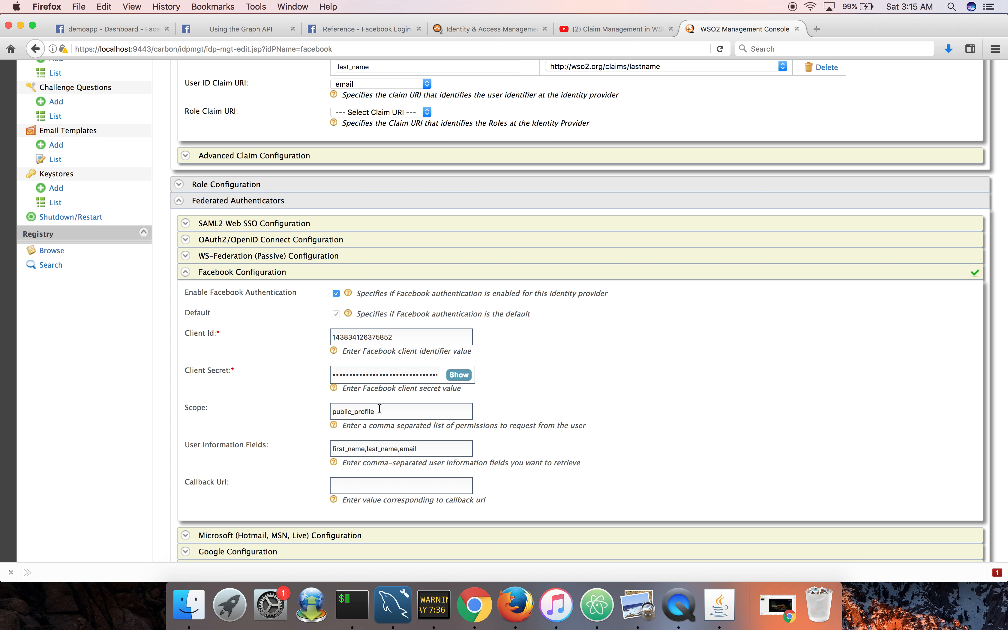
type("email")
Check the basic permissions atop the Facebook Login Permissions Reference, then return to the console.
left_click(353, 35)
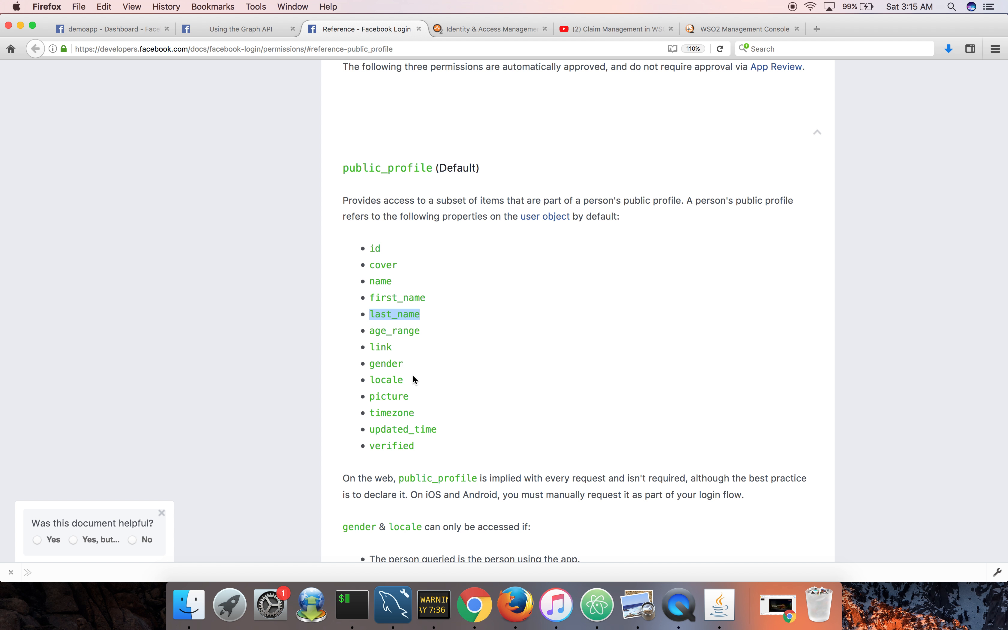
scroll(410, 374, "up", 10)
scroll(413, 353, "up", 15)
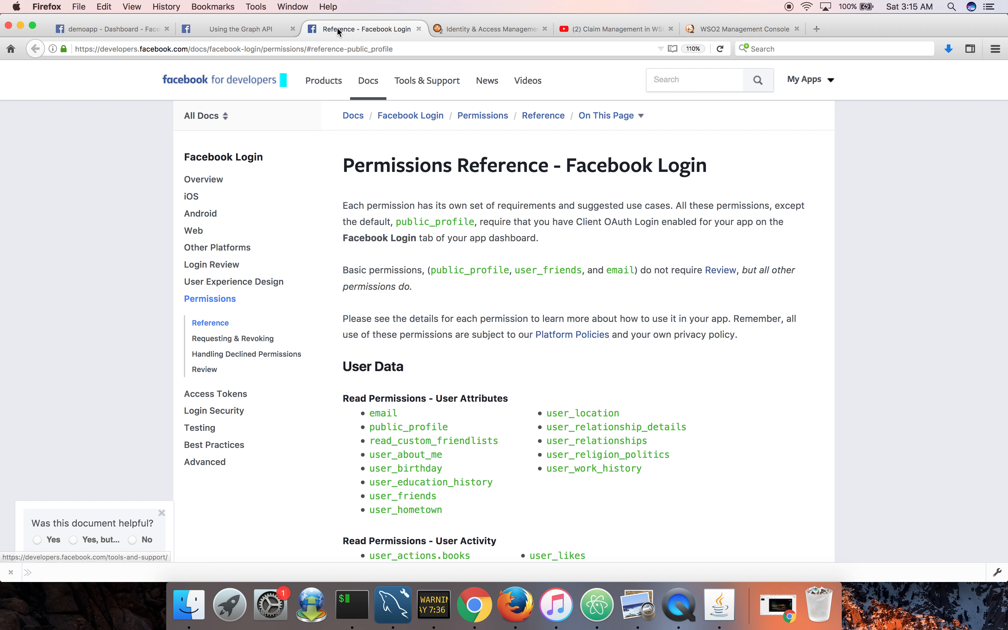
left_click(742, 30)
scroll(691, 266, "down", 10)
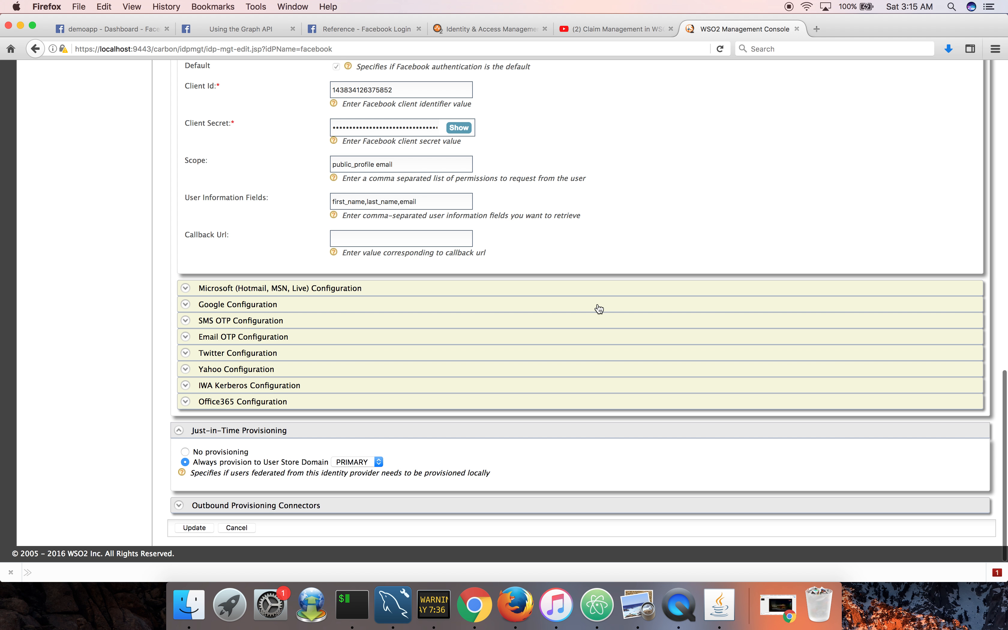
Save the facebook identity provider update, decline Firefox's password prompt, and list the users.
left_click(204, 529)
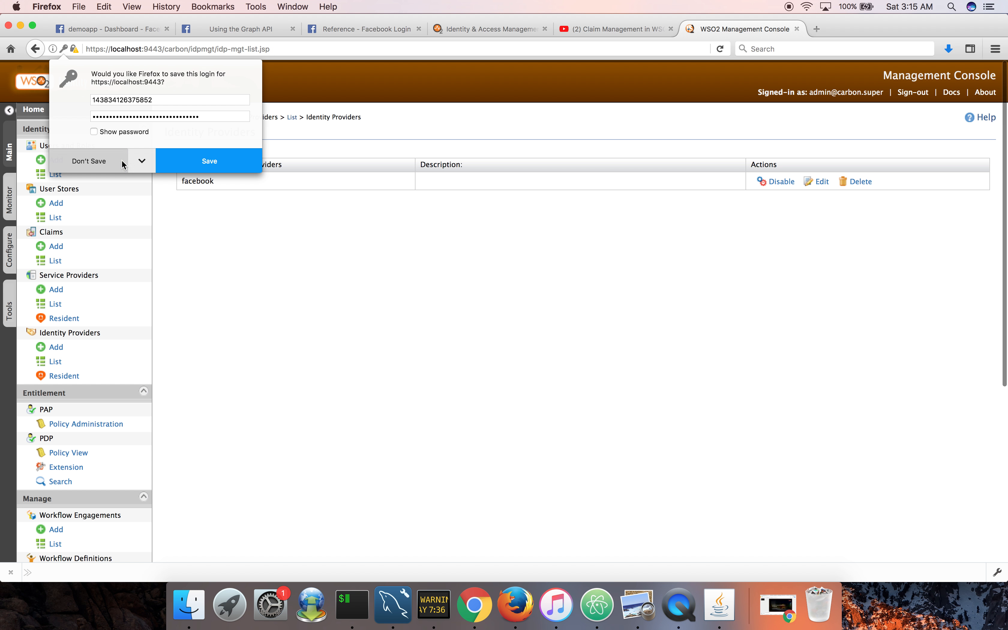
left_click(119, 161)
left_click(96, 177)
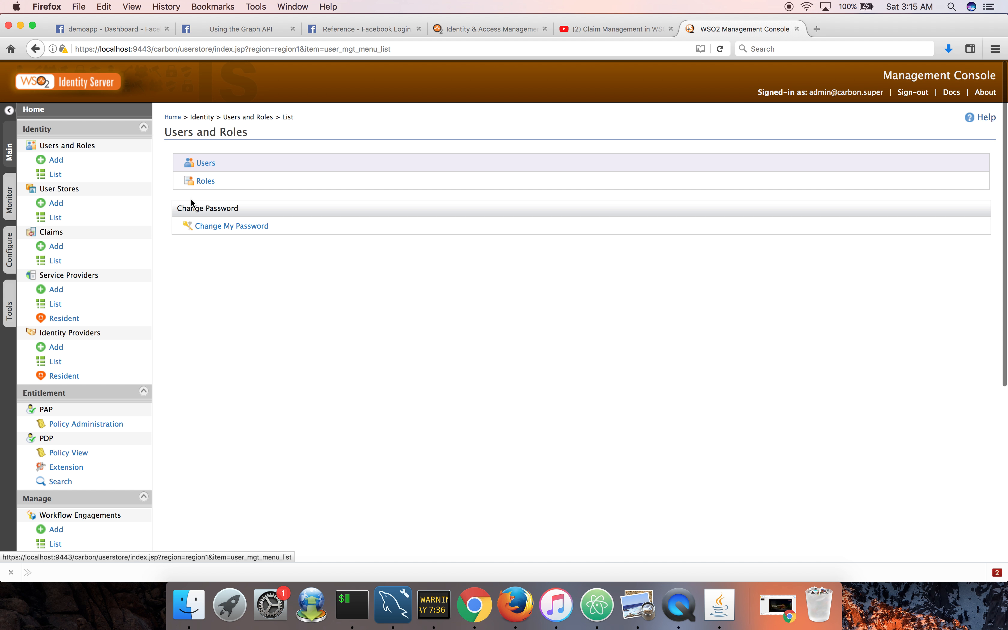
left_click(210, 165)
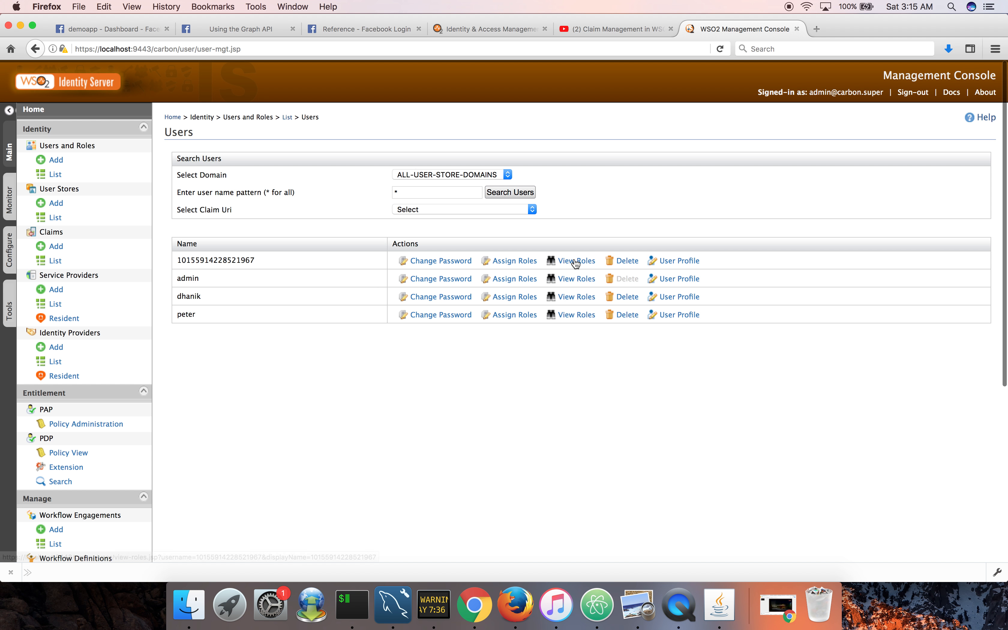
Delete the Facebook-provisioned user and acknowledge the success message.
left_click(632, 261)
left_click(385, 353)
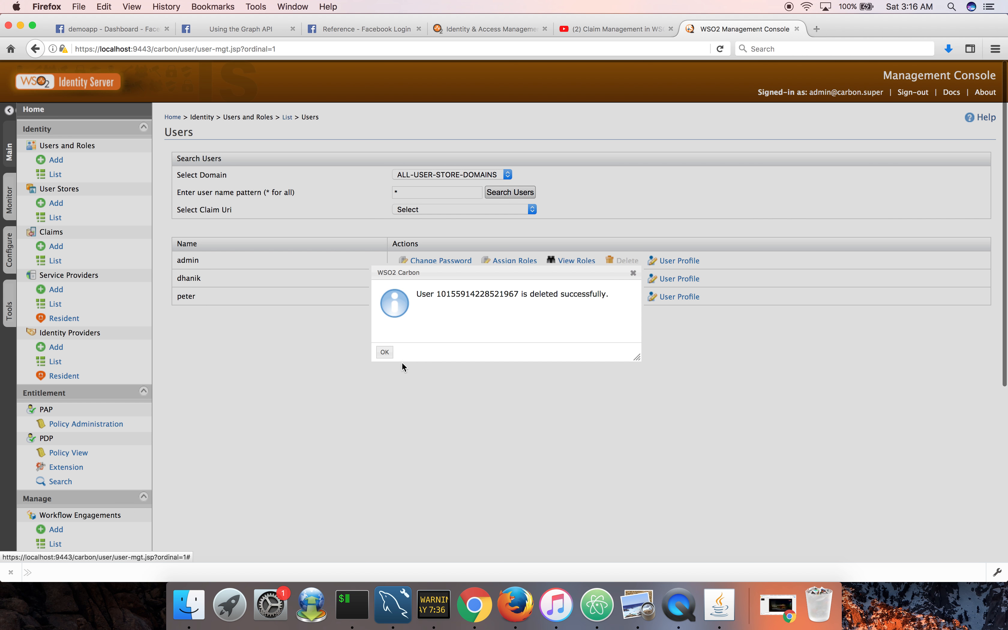
left_click(384, 352)
left_click(81, 8)
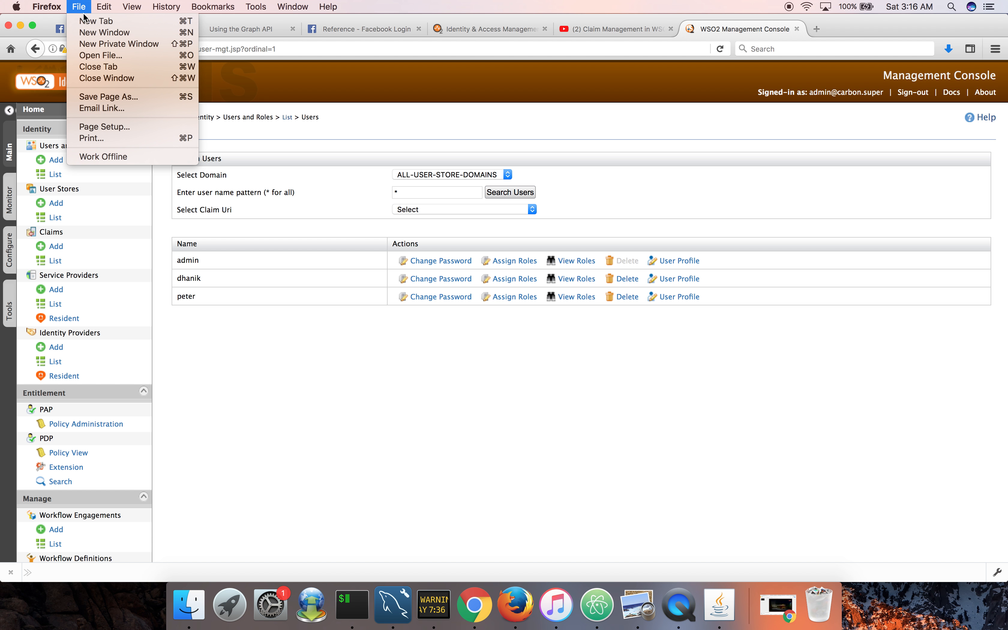
Load the copied Salesforce URL in a new private window.
left_click(102, 44)
type("https://garage-dev-ext-my.salesforce.com")
key("Return")
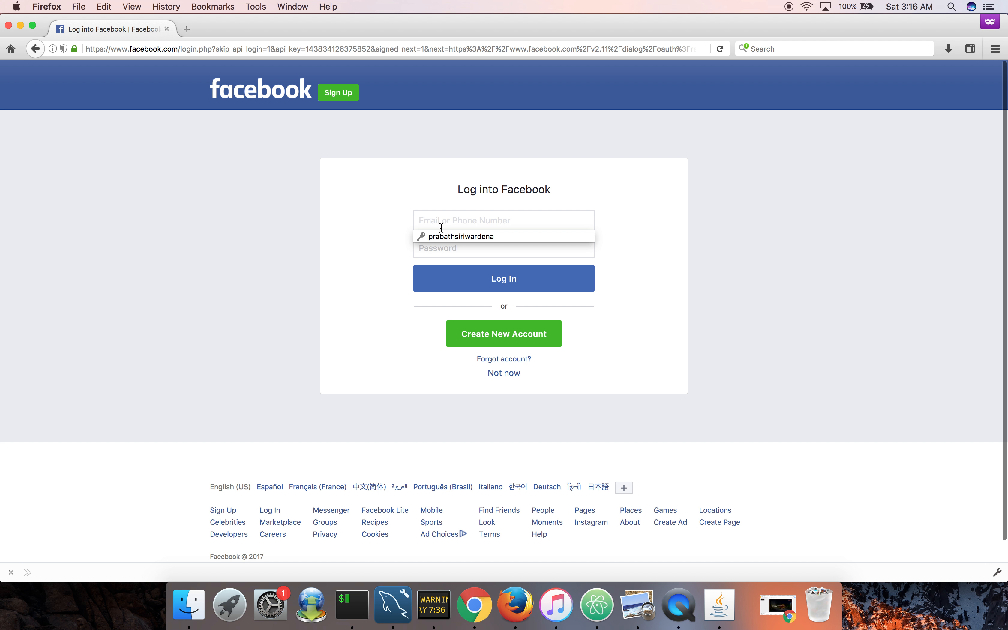
Log in to Facebook with a two-factor code, save the browser, and grant demoapp email access.
left_click(441, 234)
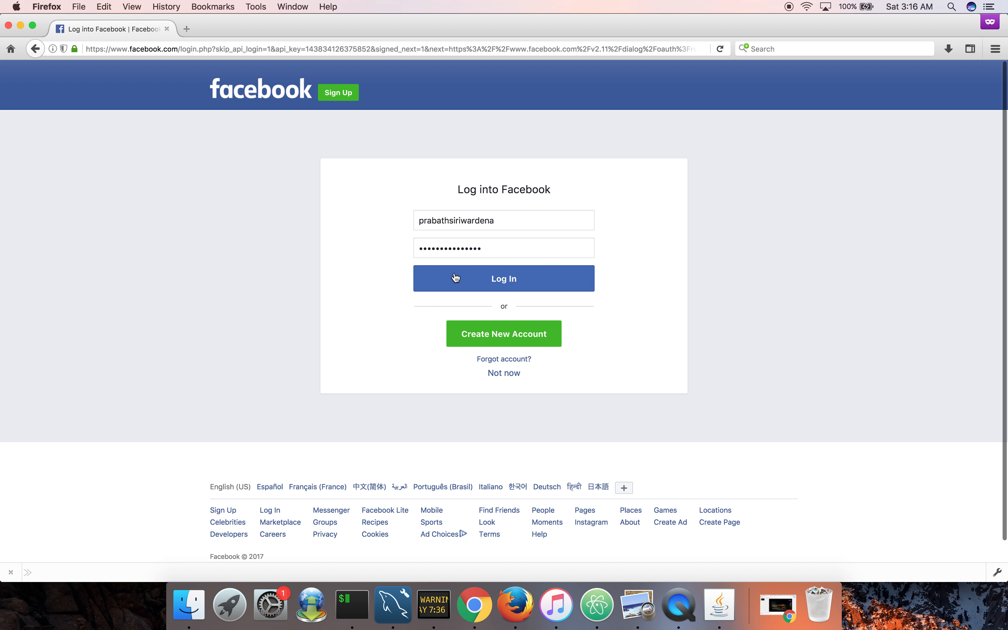
left_click(455, 275)
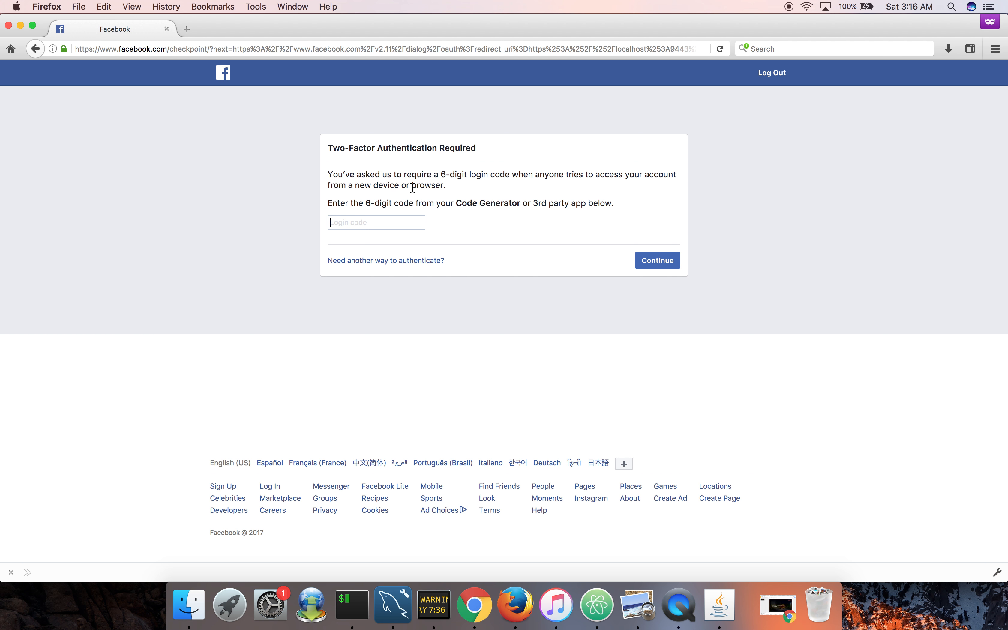
left_click(648, 260)
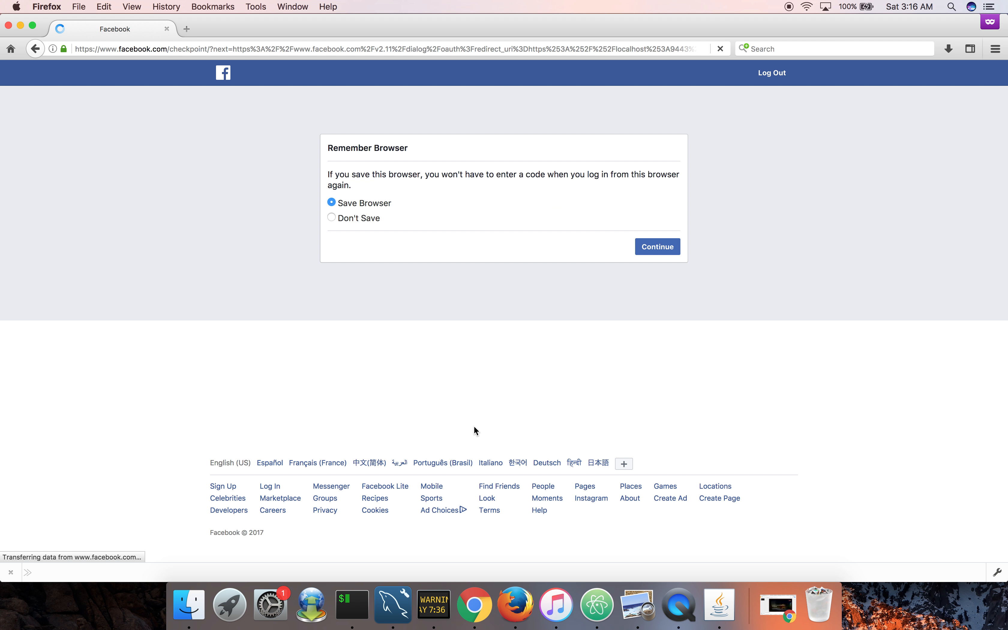
left_click(648, 251)
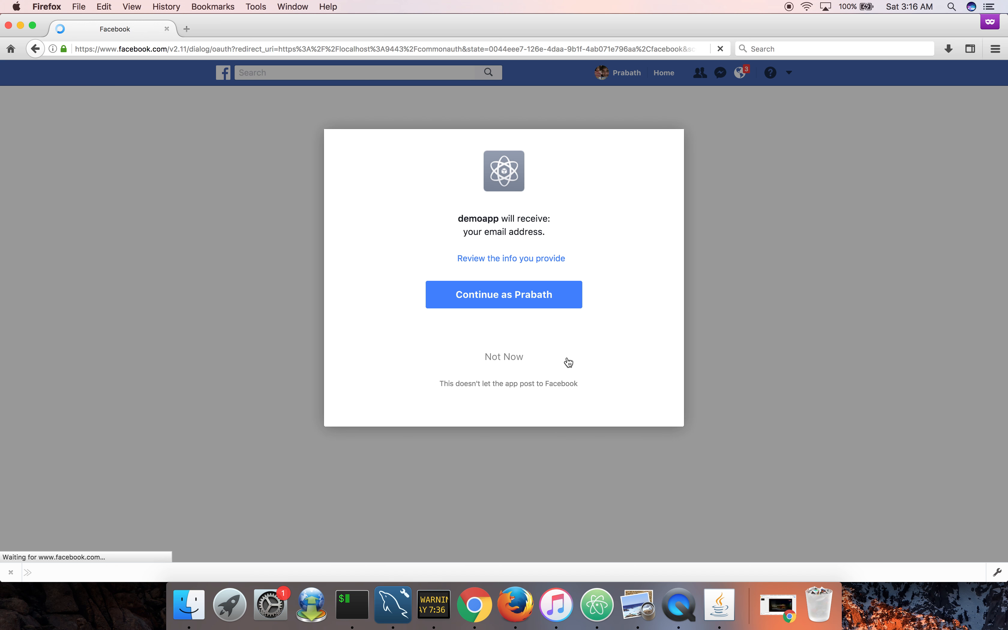
left_click(527, 305)
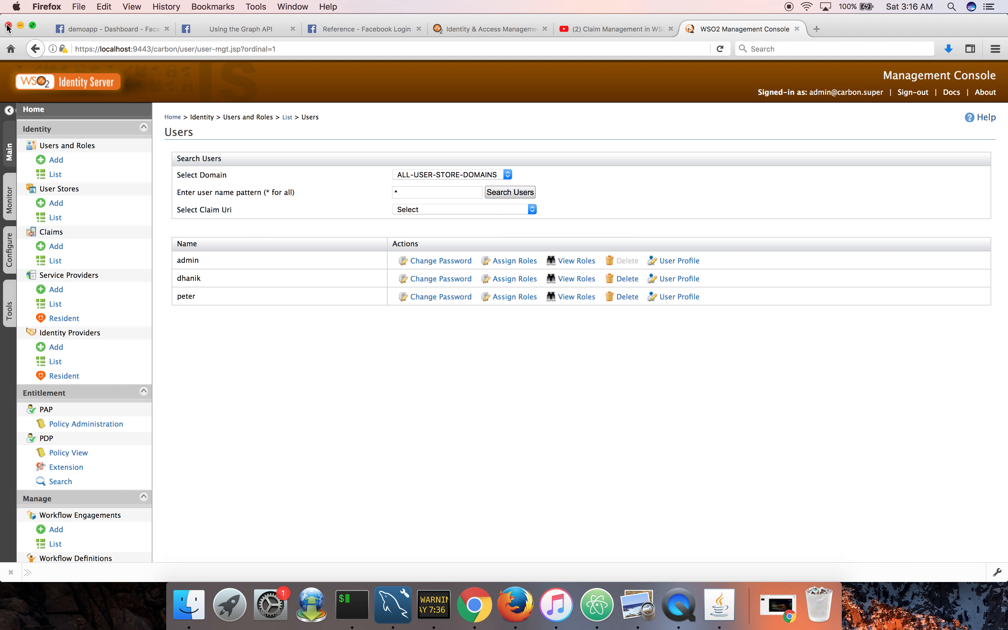
Close the error window, refresh the Users list, and inspect the newly provisioned user's profile.
left_click(8, 26)
left_click(509, 195)
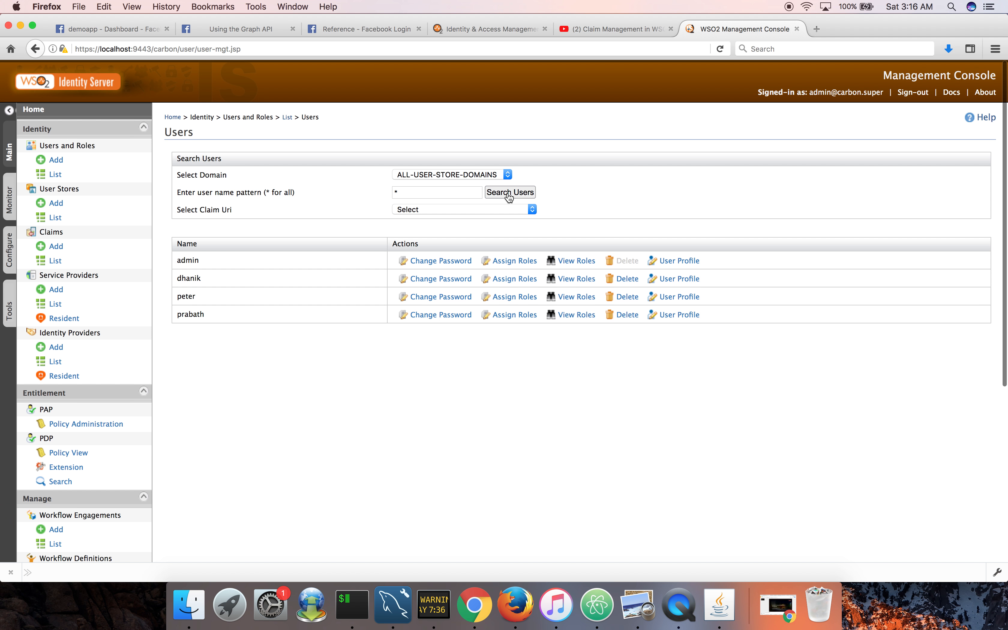
double_click(187, 315)
left_click(679, 316)
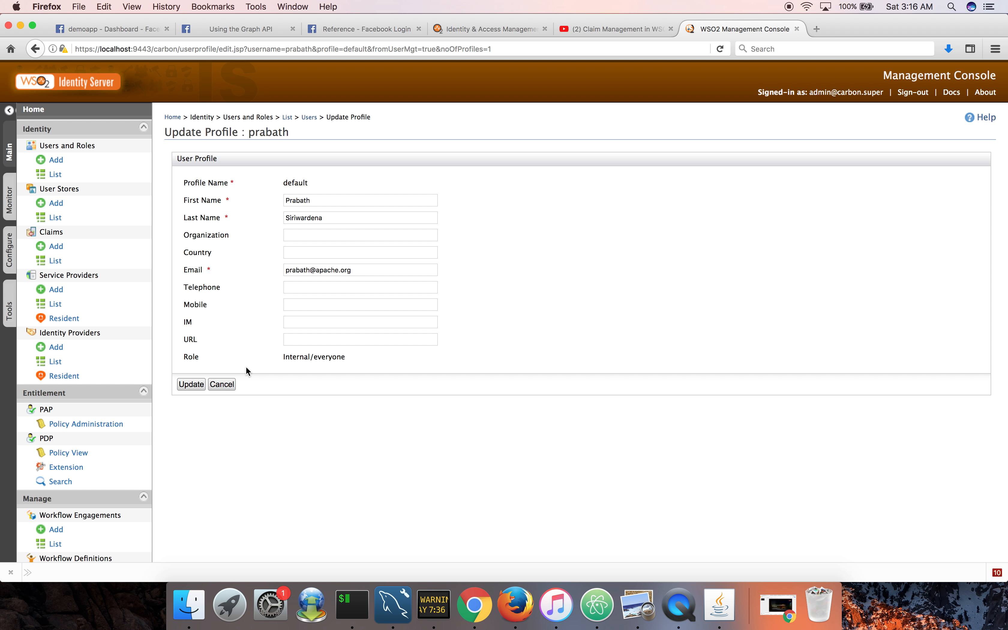
left_click(221, 384)
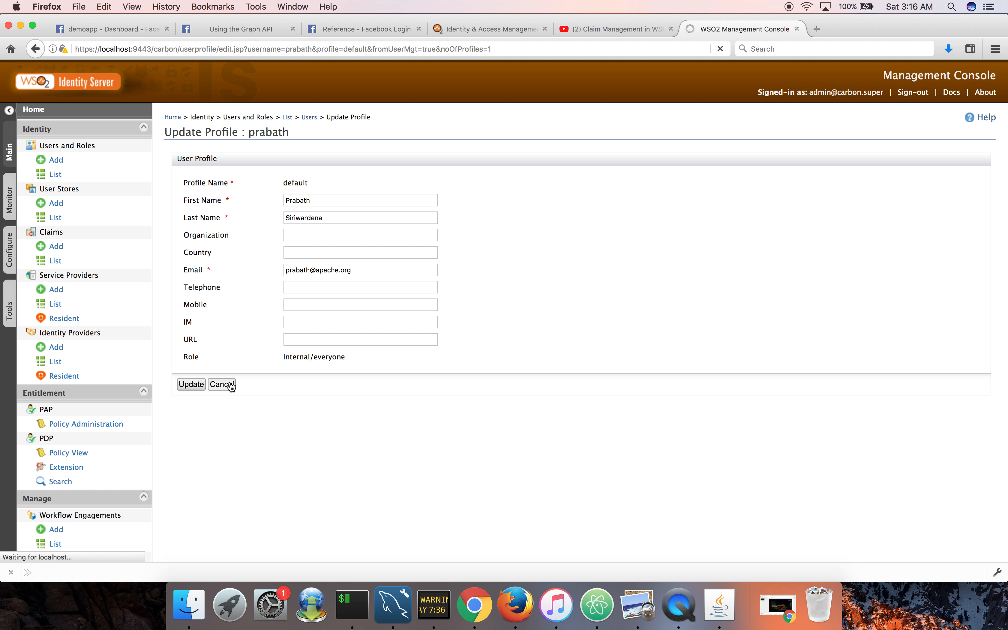
left_click(361, 35)
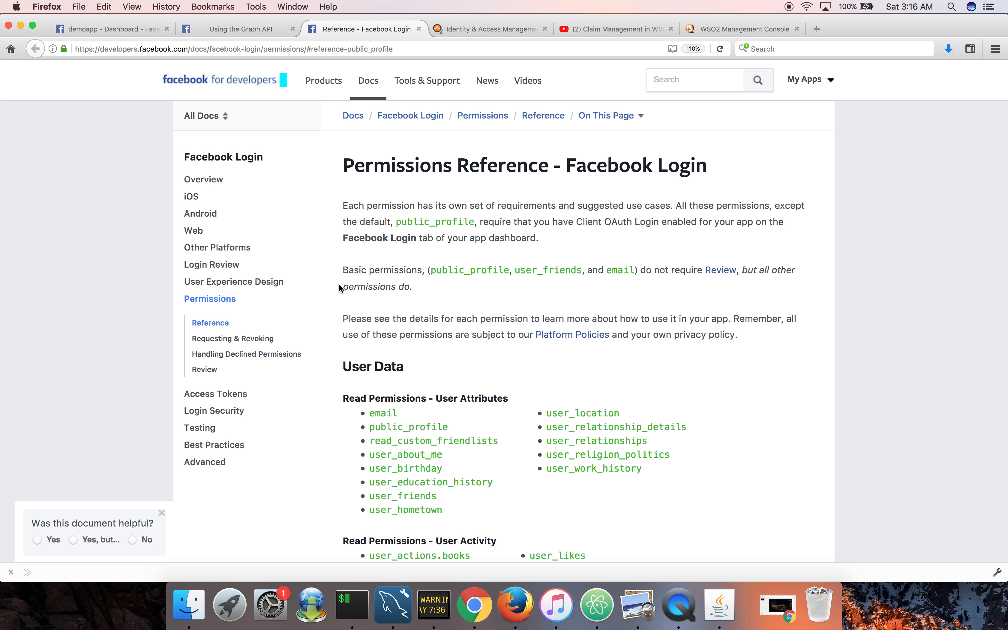
Scroll through the Facebook Login permissions to the public_profile fields, then return to the console.
scroll(387, 336, "down", 5)
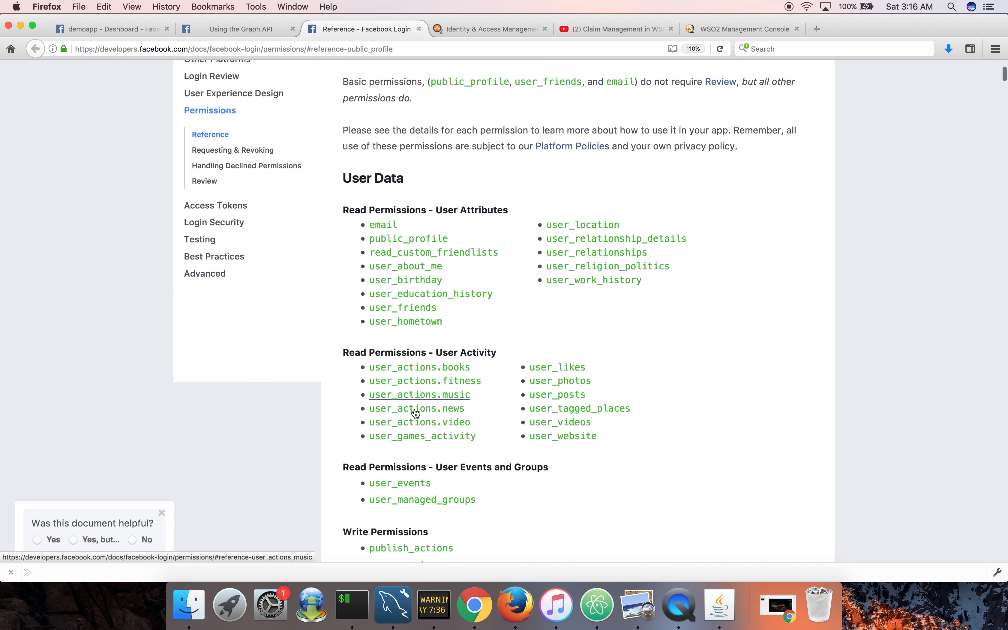
scroll(415, 412, "down", 15)
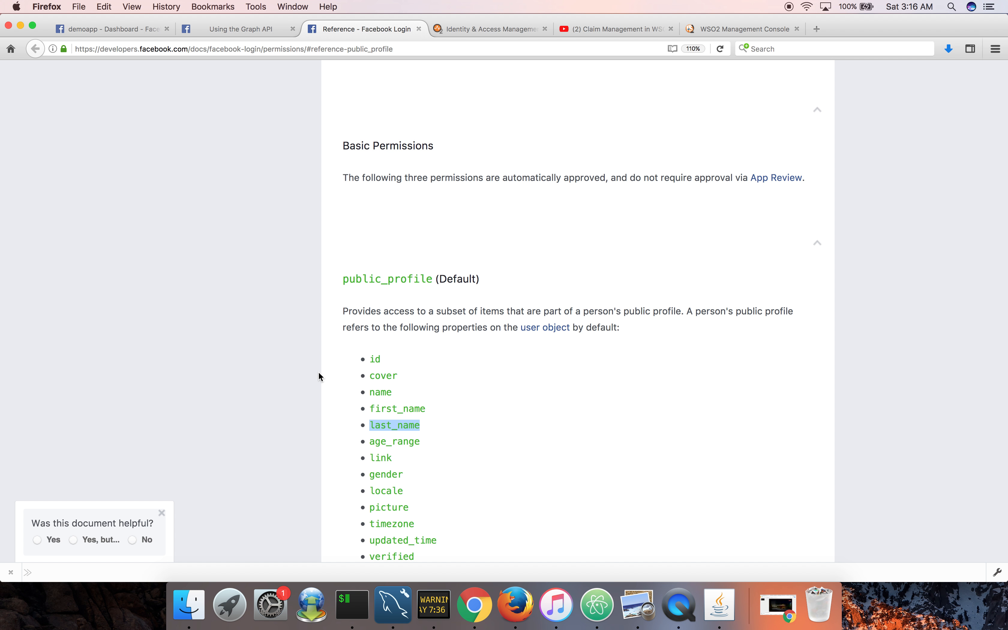
scroll(306, 345, "up", 5)
scroll(305, 345, "up", 12)
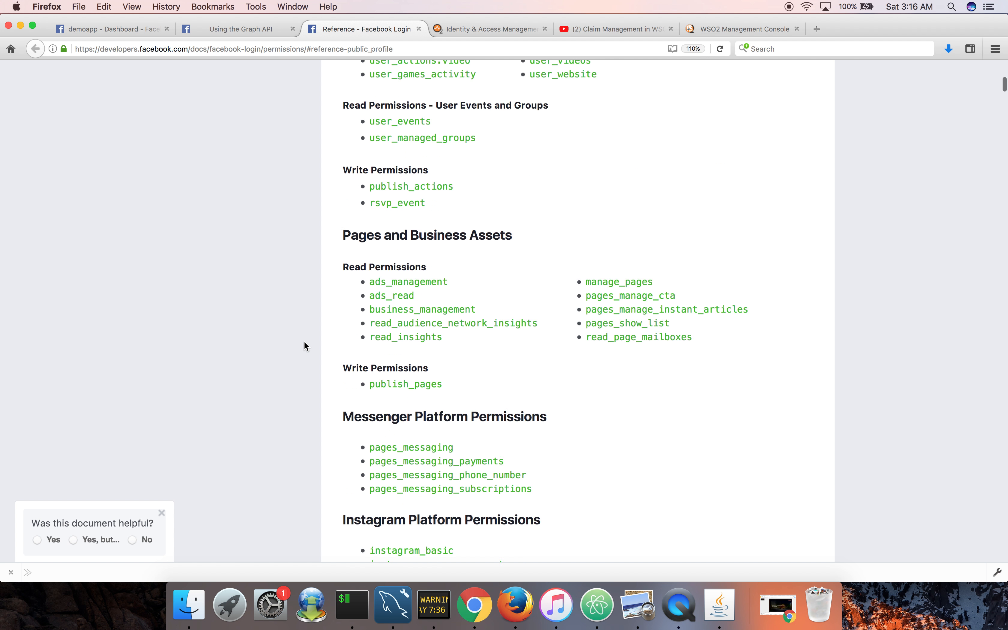
scroll(305, 345, "up", 3)
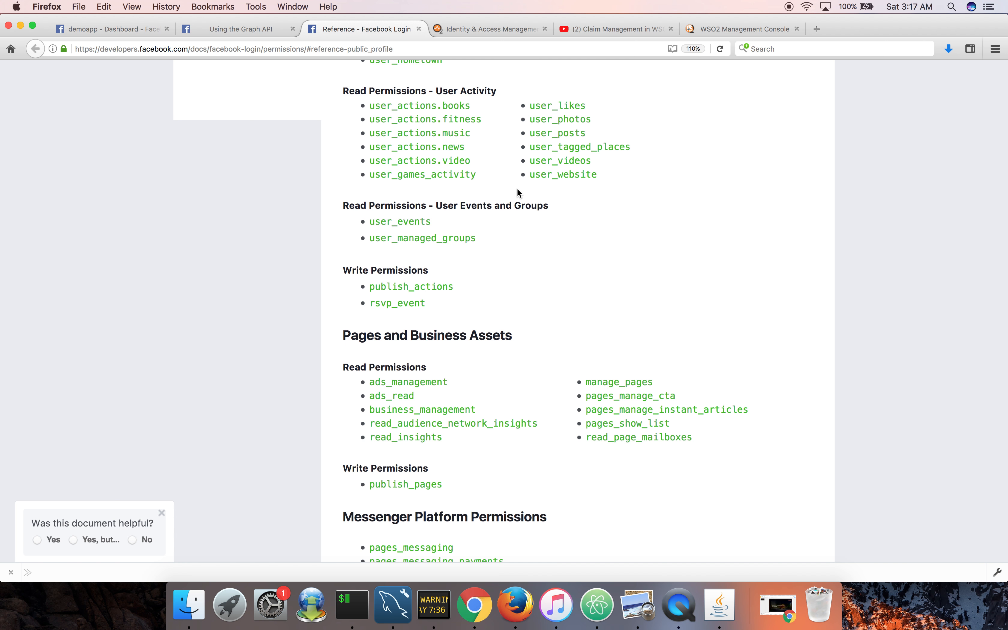
left_click(714, 28)
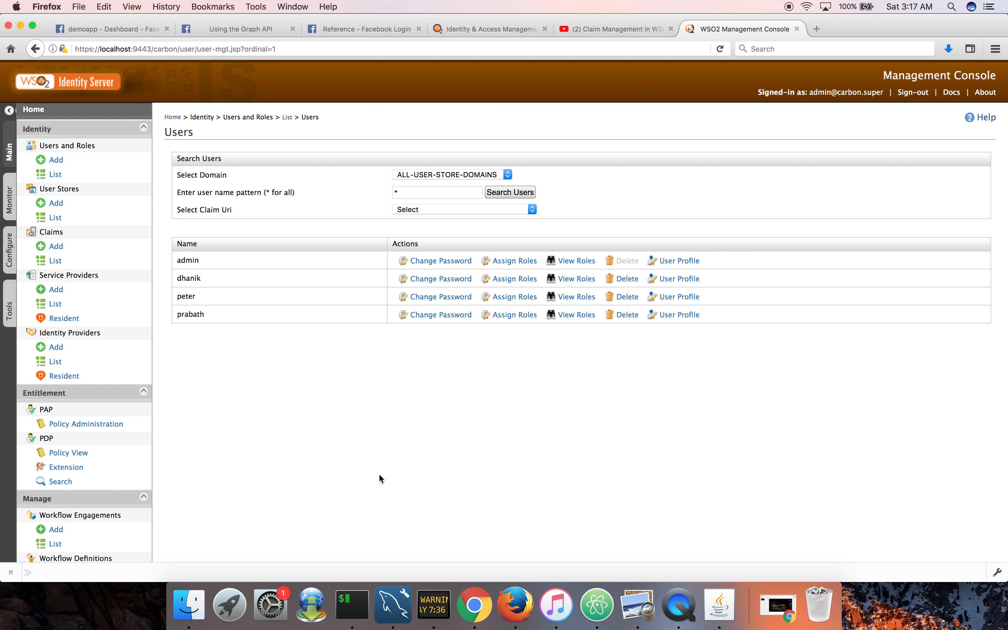
left_click(811, 34)
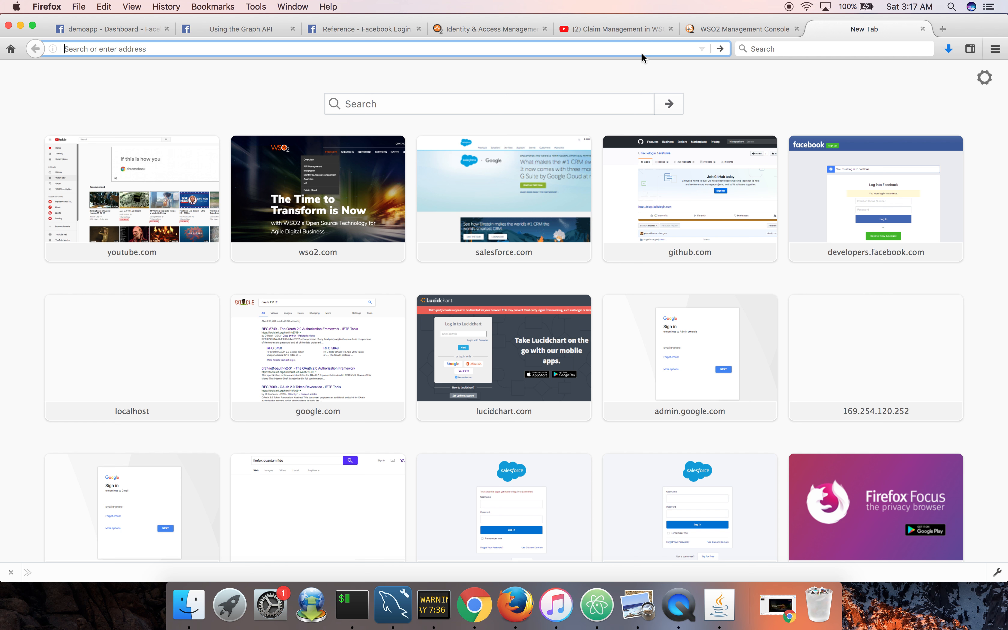
type("lo")
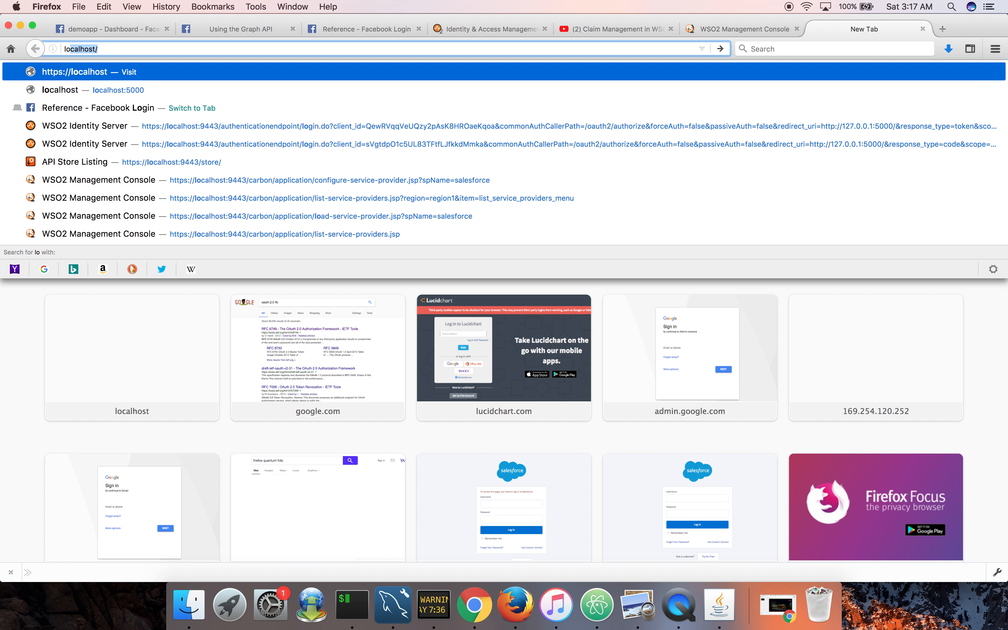
key("BackSpace")
key("BackSpace")
key("BackSpace")
type("h")
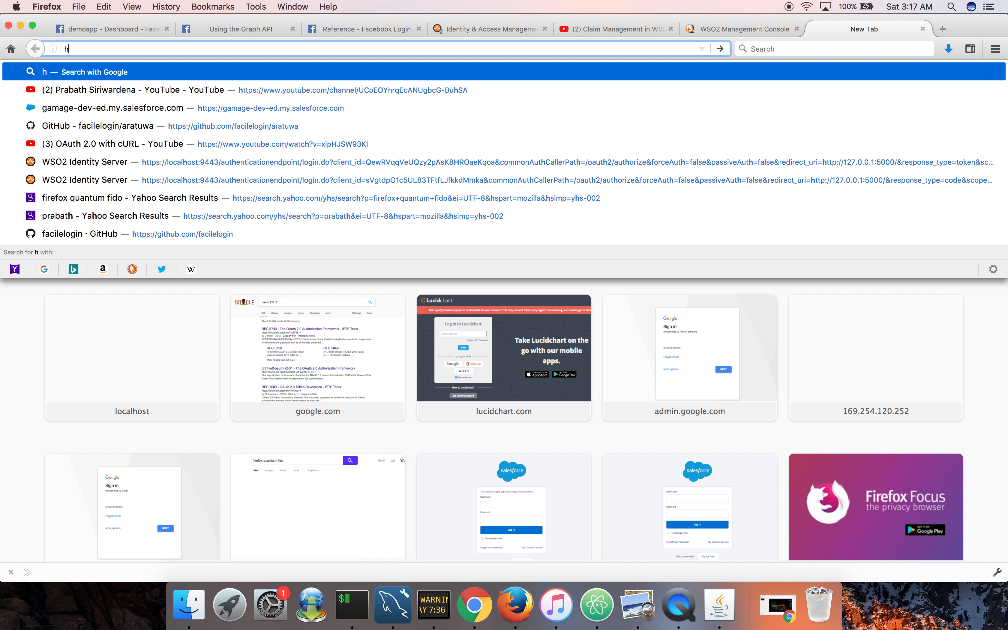
type("ttp")
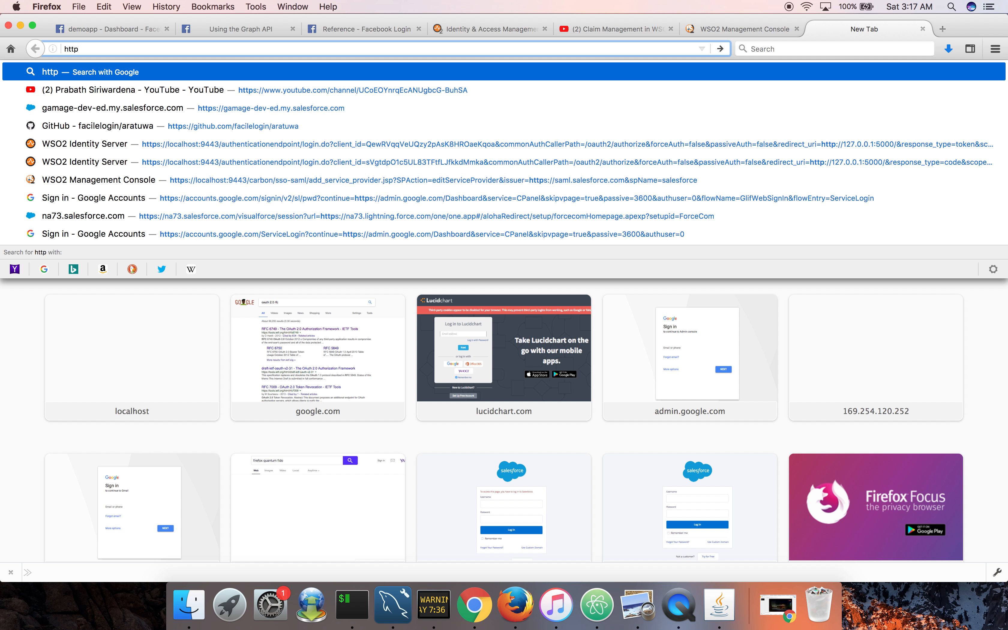
type("s://loc")
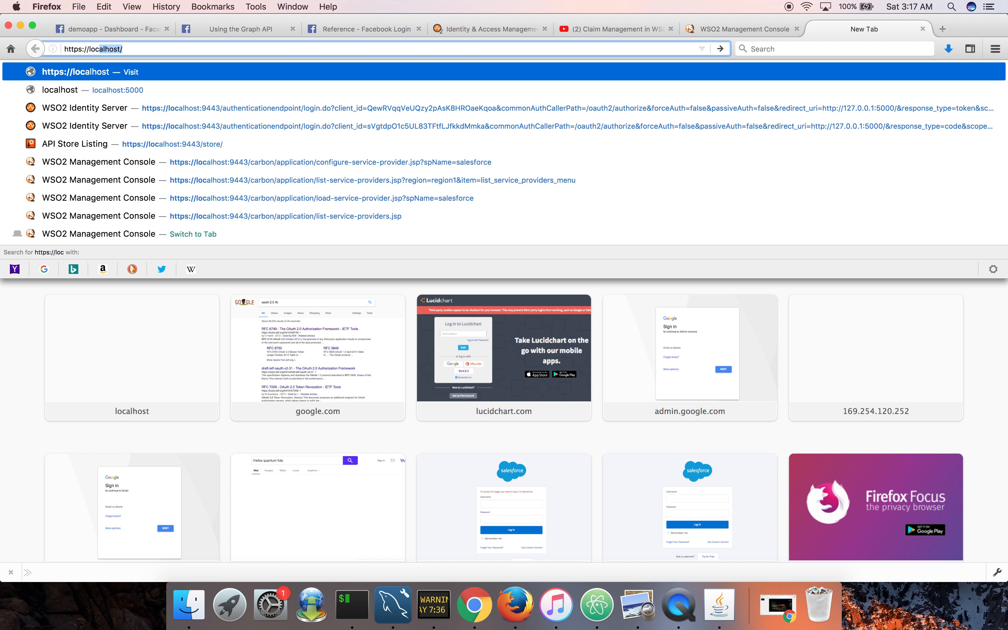
type("alhost")
key("BackSpace")
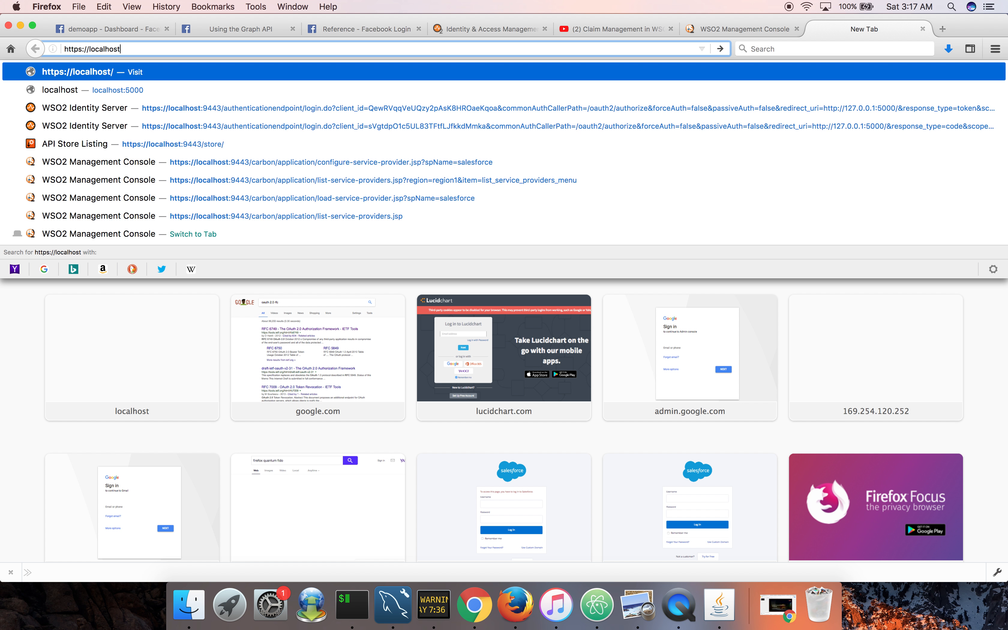
type(":9443/dashboard")
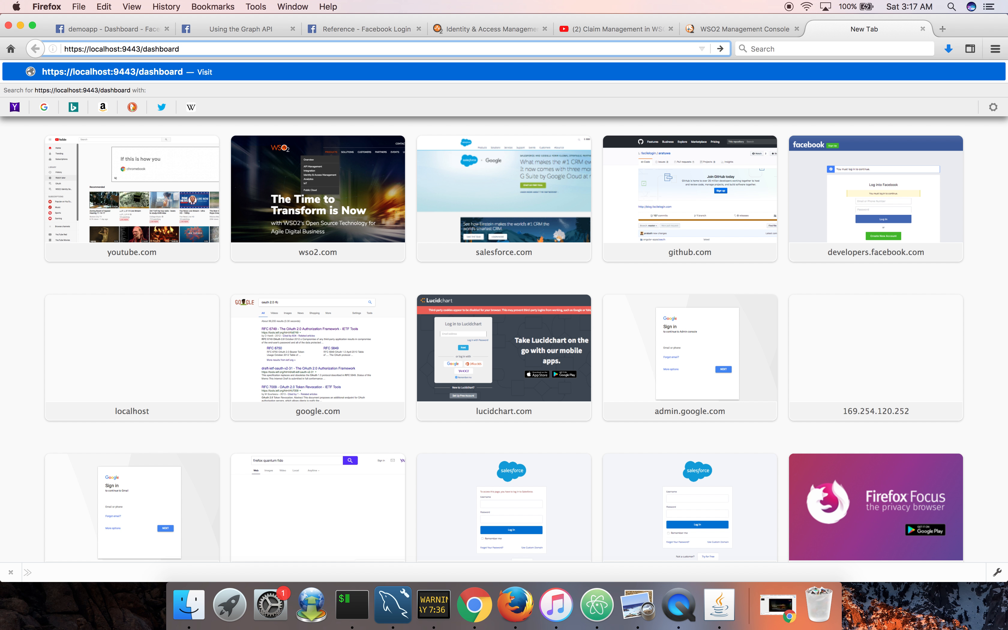
key("Return")
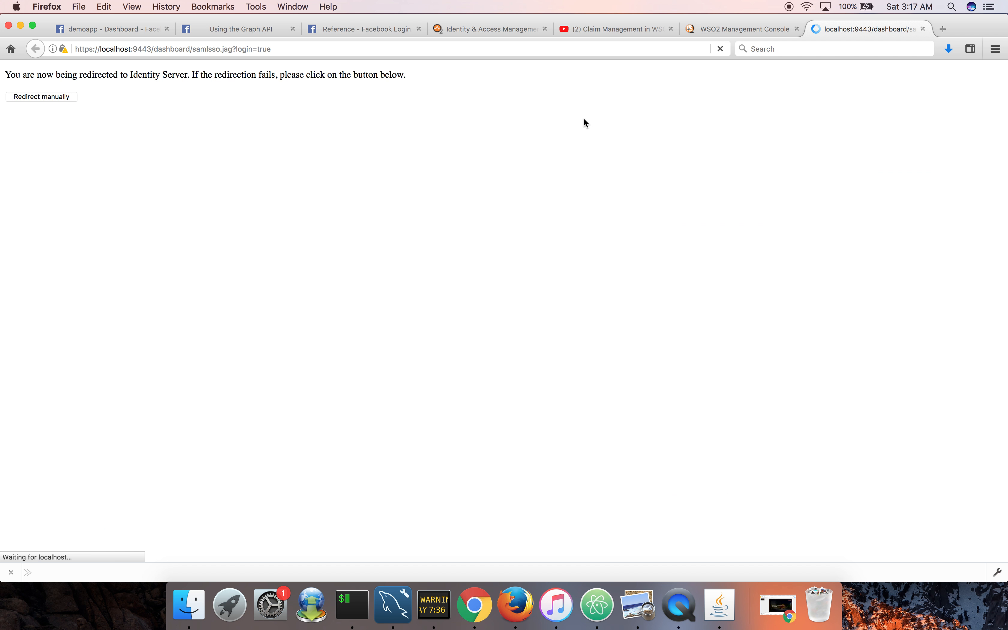
Sign in to the user portal with a saved login and expand Associated Accounts.
left_click(554, 178)
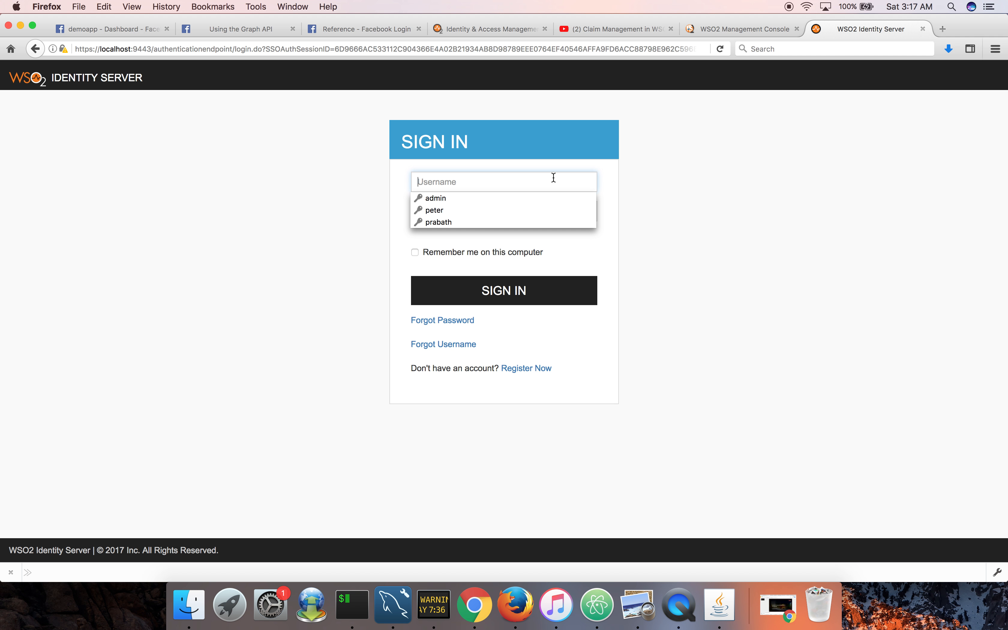
left_click(540, 212)
left_click(517, 290)
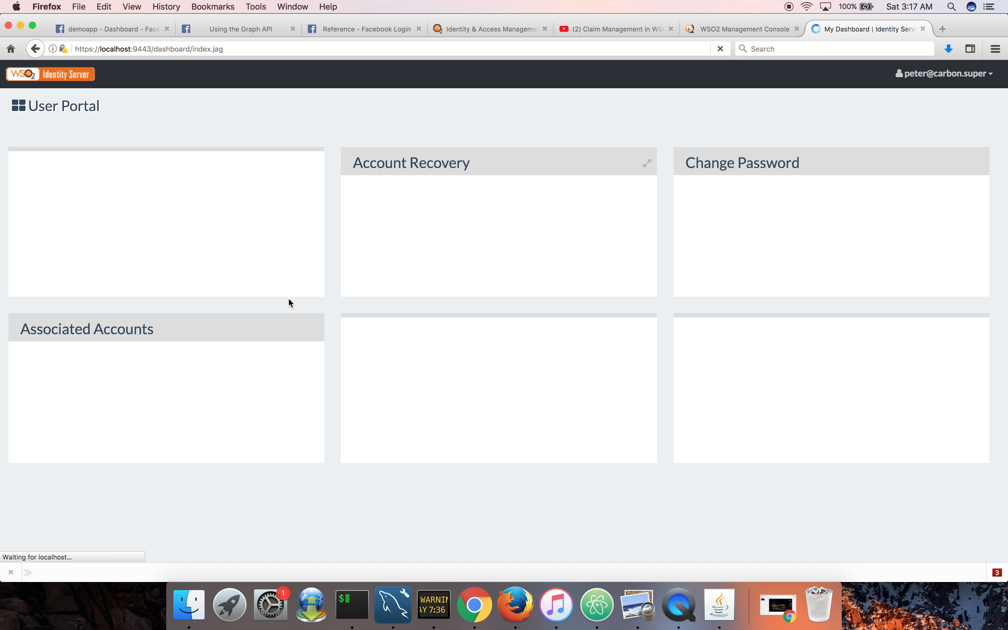
left_click(131, 379)
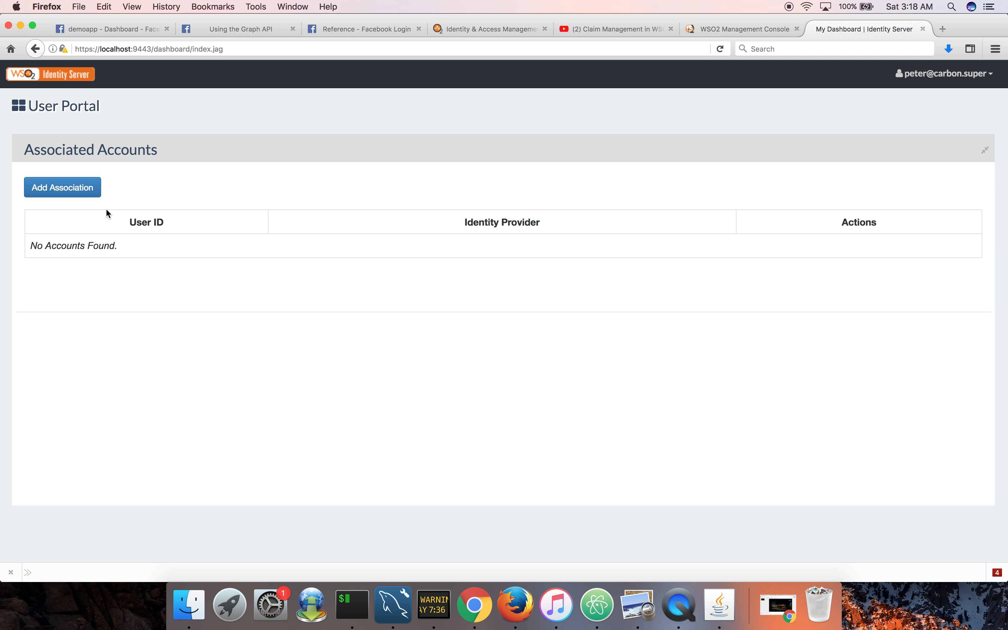
Add a Federated association with identity provider facebook, entering the Facebook account's e-mail.
left_click(88, 195)
left_click(487, 256)
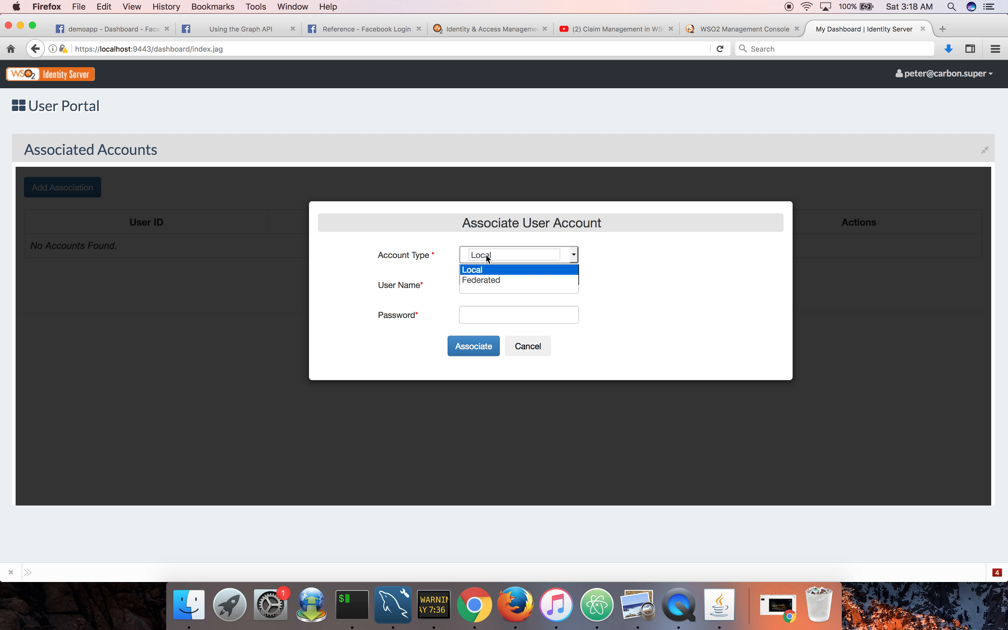
left_click(485, 280)
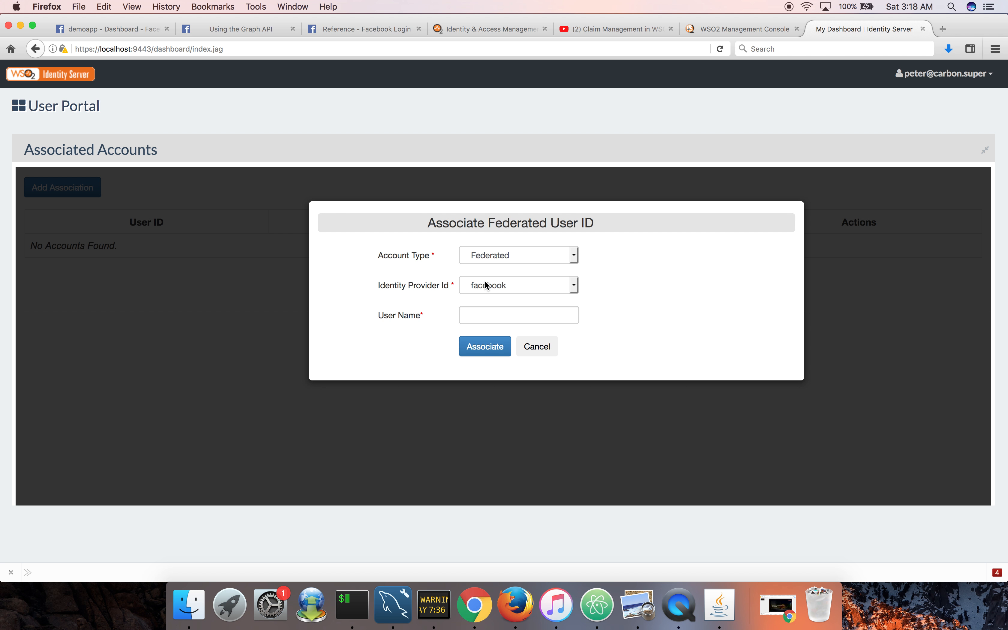
left_click(486, 293)
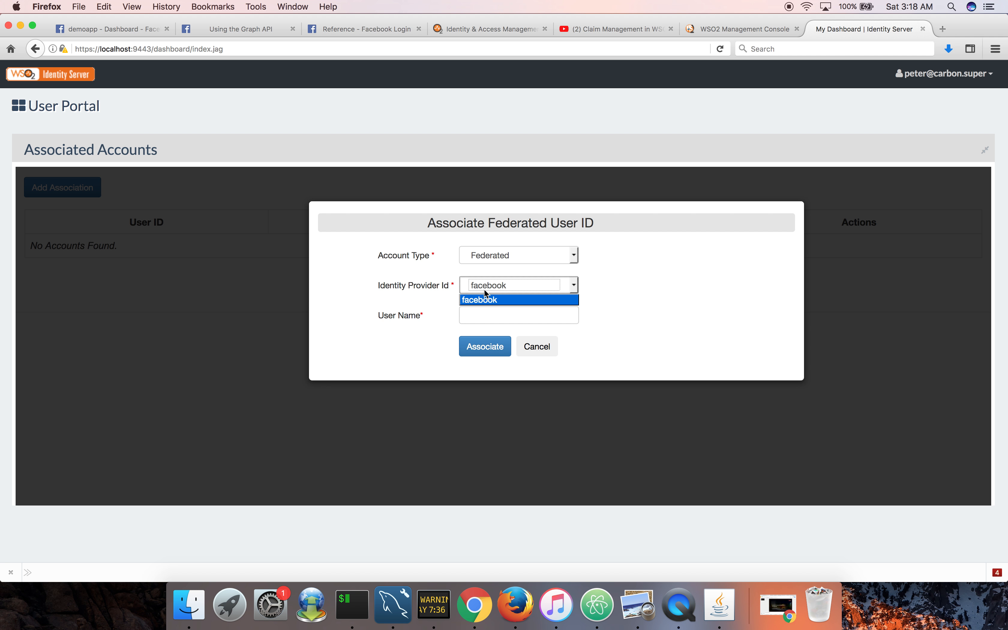
left_click(487, 302)
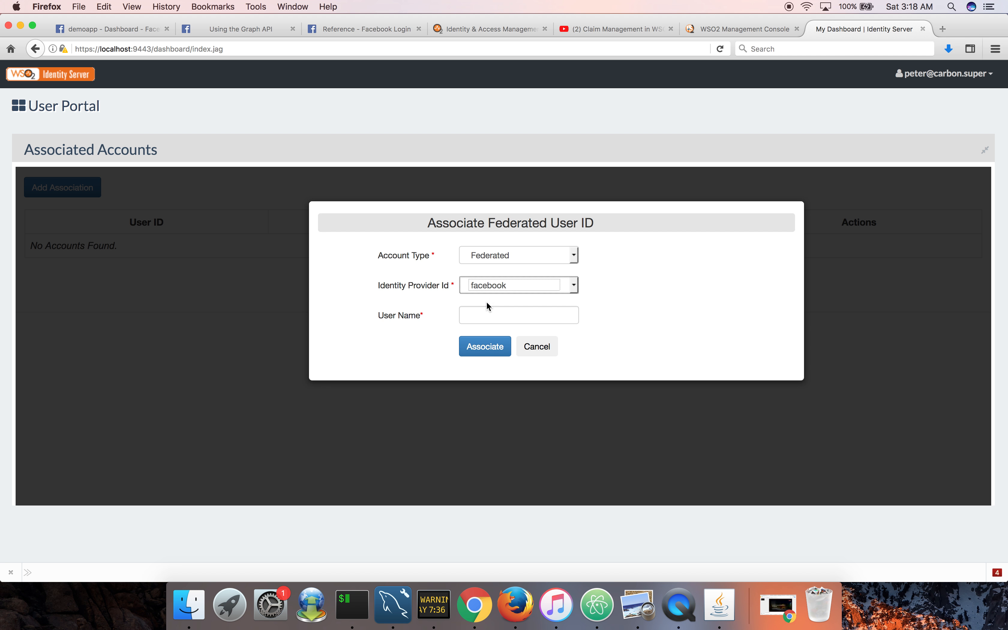
left_click(487, 315)
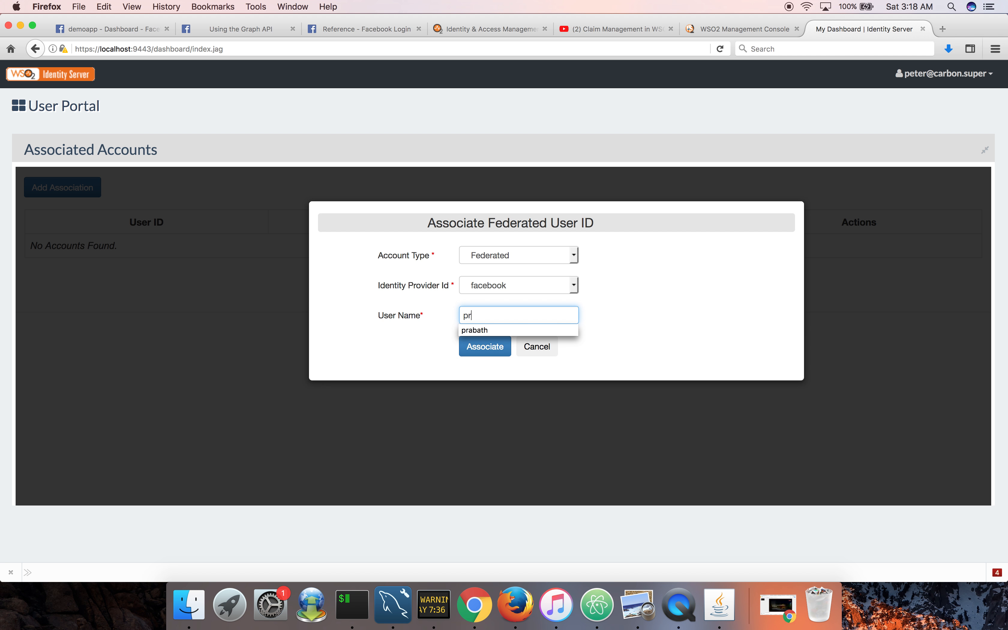
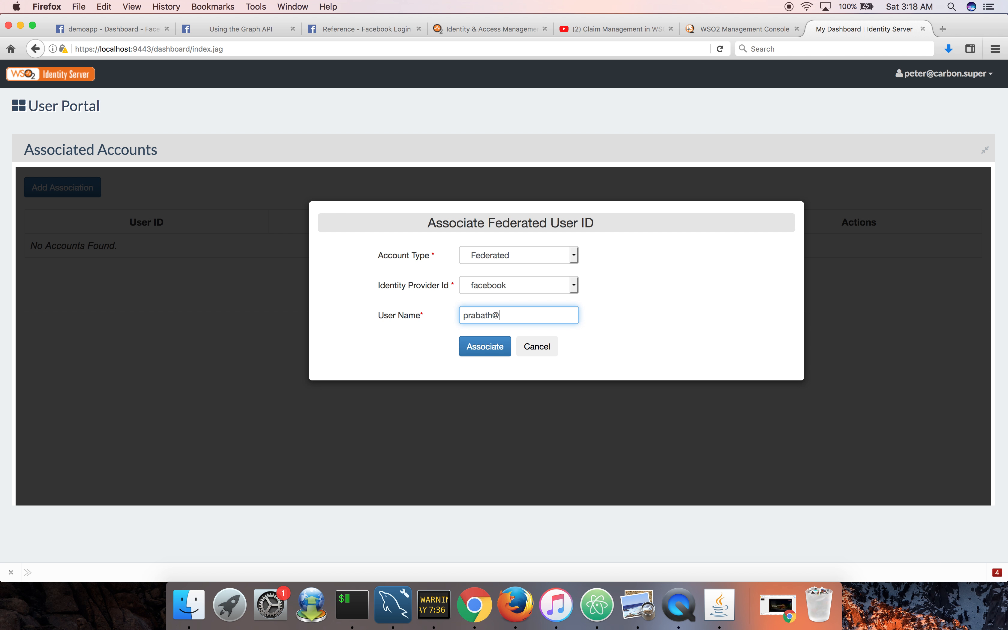
left_click(478, 352)
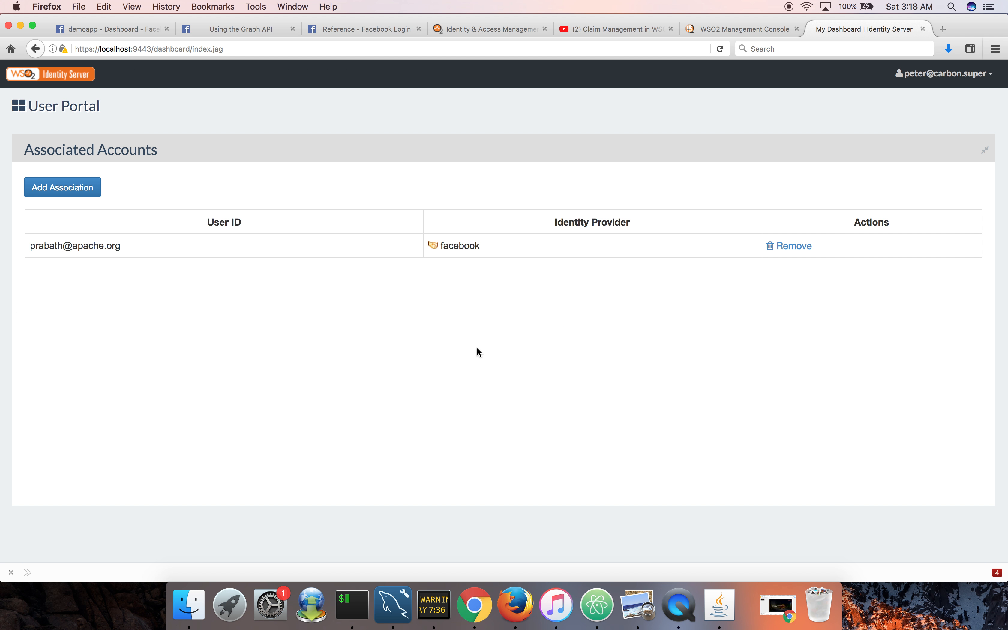
left_click(943, 73)
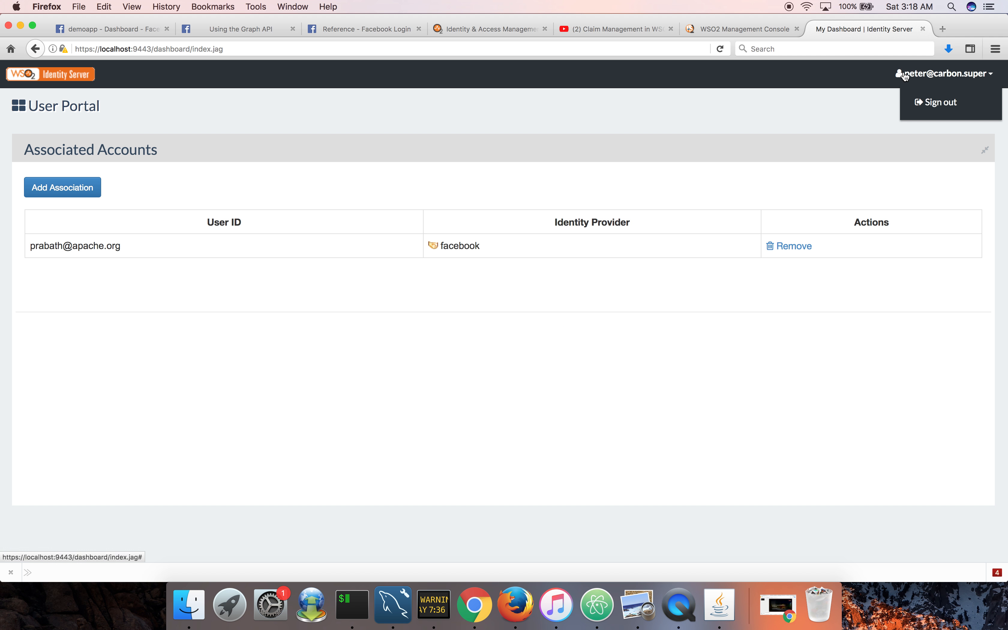
Sign out of the portal and open the salesforce service provider for editing.
left_click(914, 113)
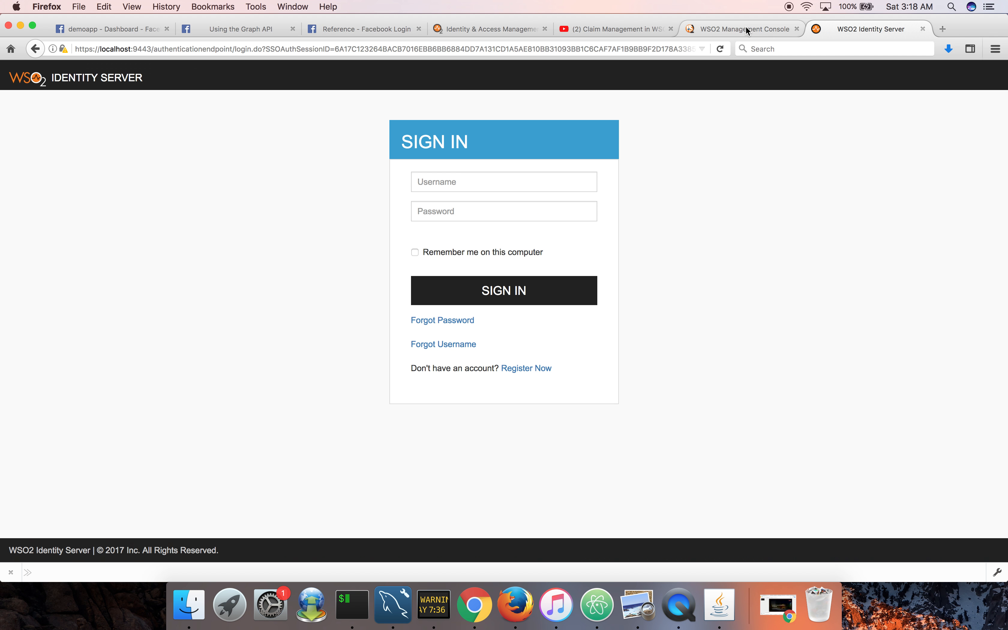
left_click(745, 28)
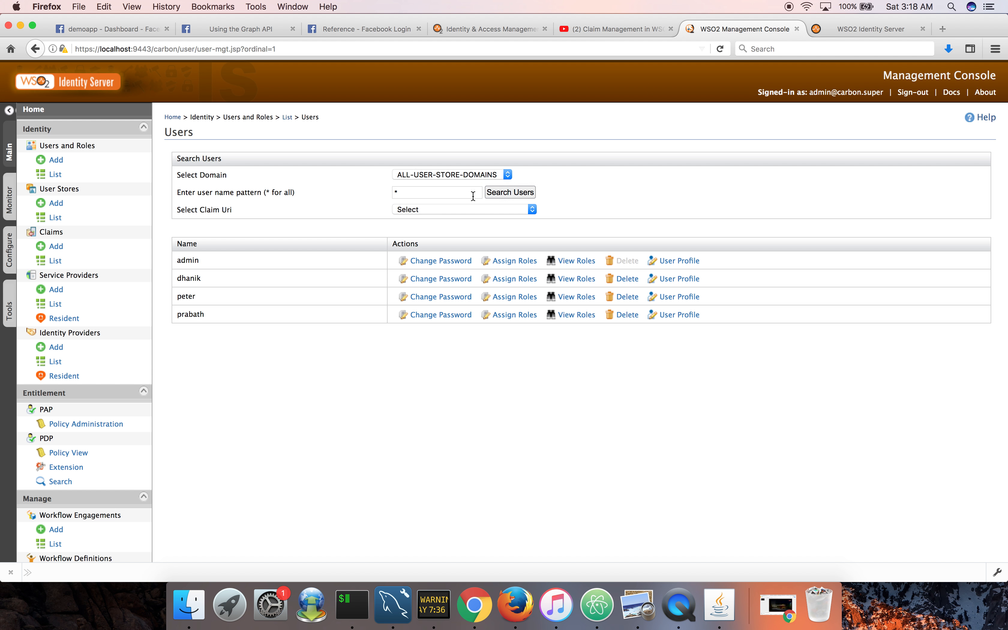
left_click(114, 308)
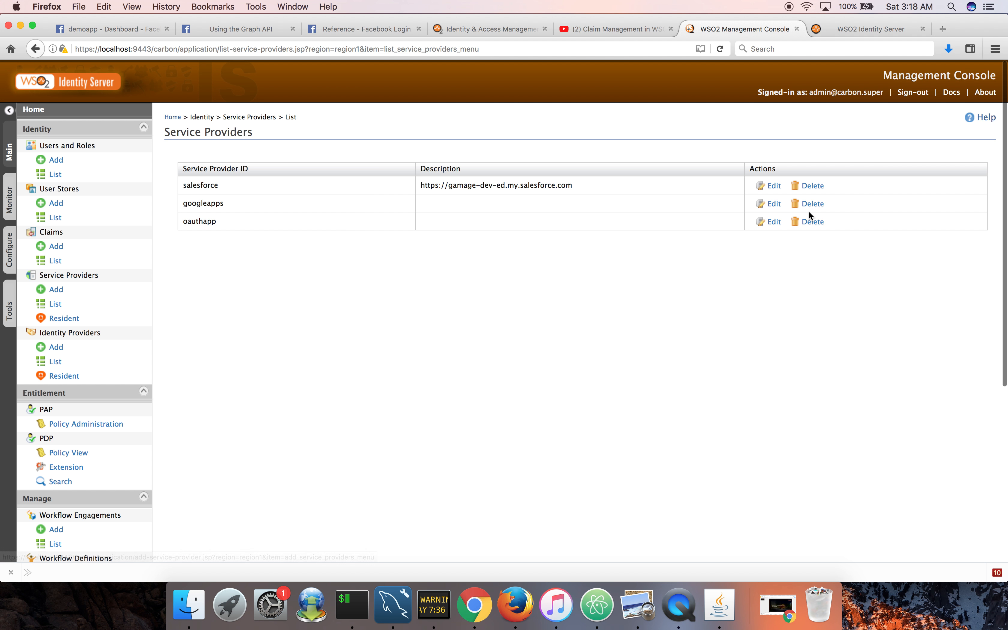
left_click(775, 186)
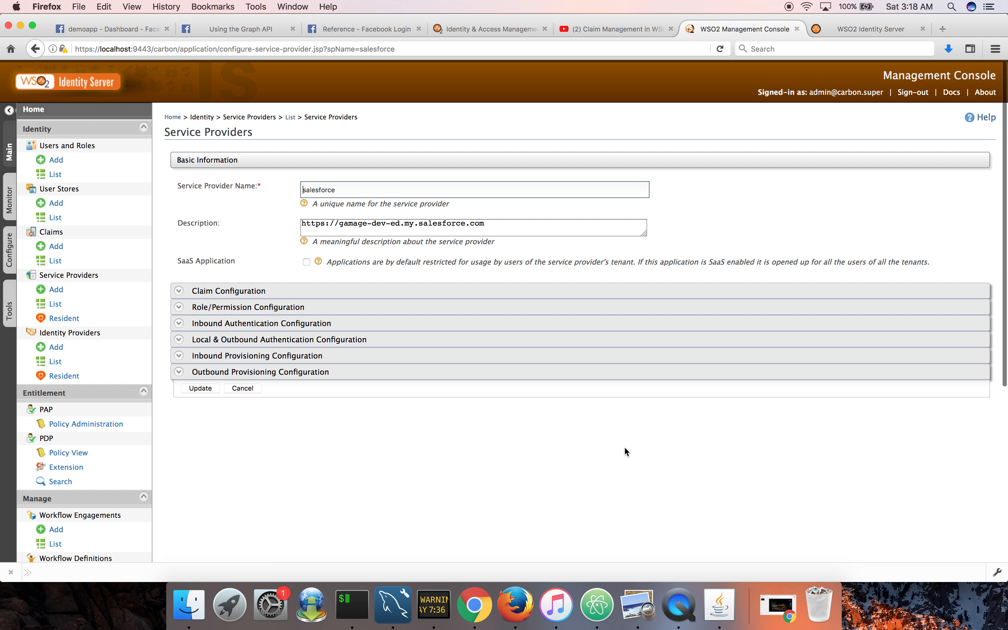
Enable asserting identity via the mapped local subject identifier and update salesforce.
left_click(322, 344)
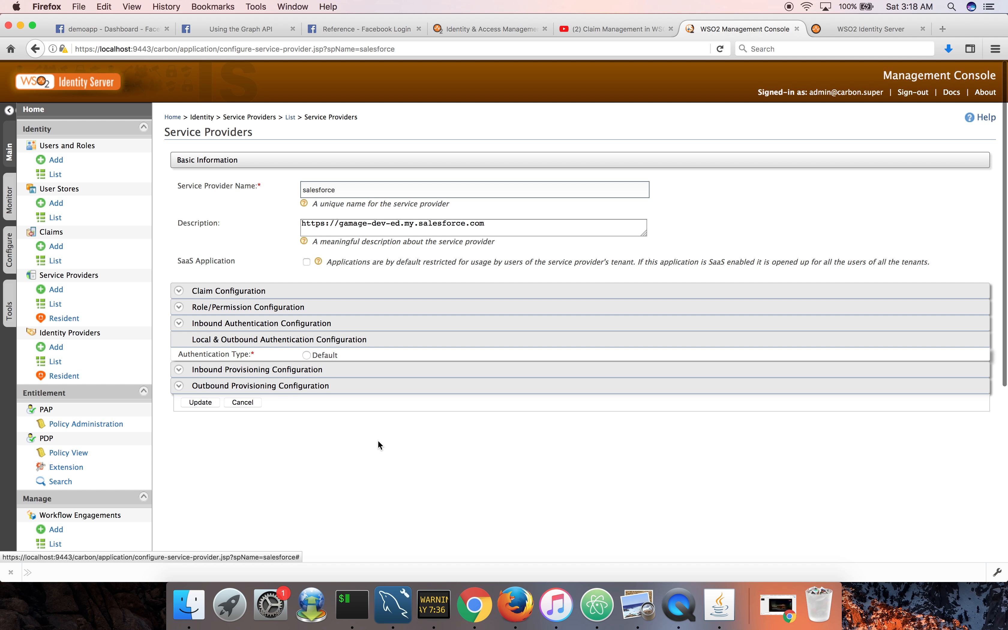
scroll(236, 399, "down", 3)
left_click(185, 348)
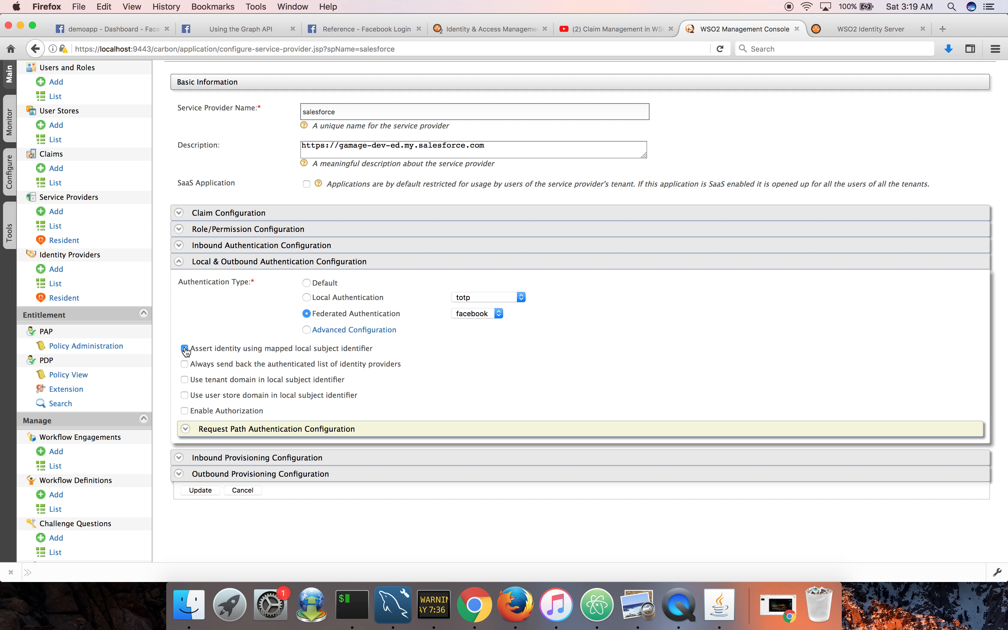
left_click(210, 491)
triple_click(493, 186)
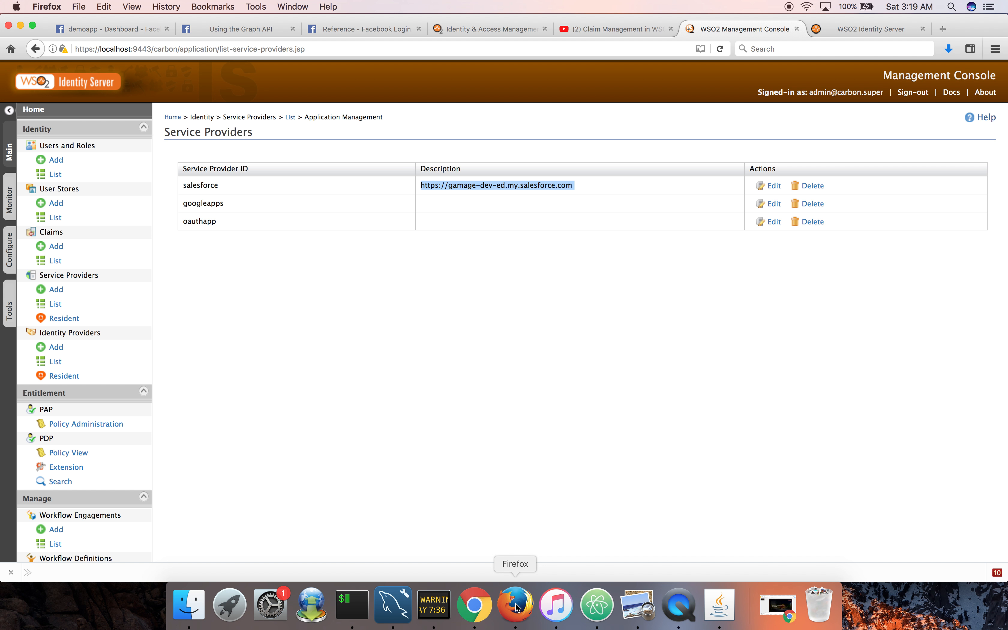
Load the copied Salesforce address in a new private Firefox window.
left_click(82, 7)
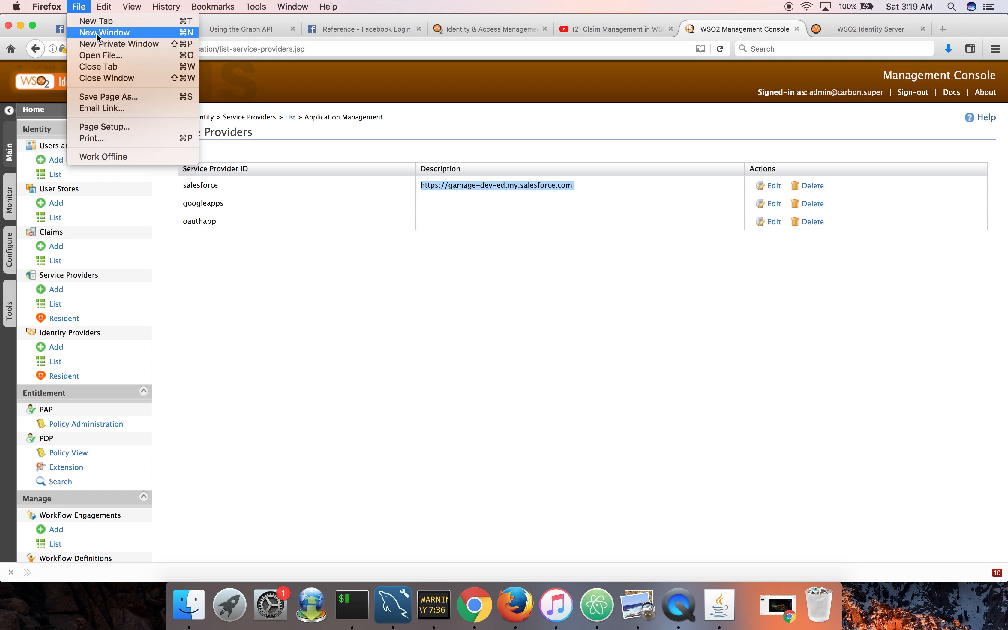
left_click(97, 43)
type("https://garage-dev-ed.my.salesforce.com/")
key("Return")
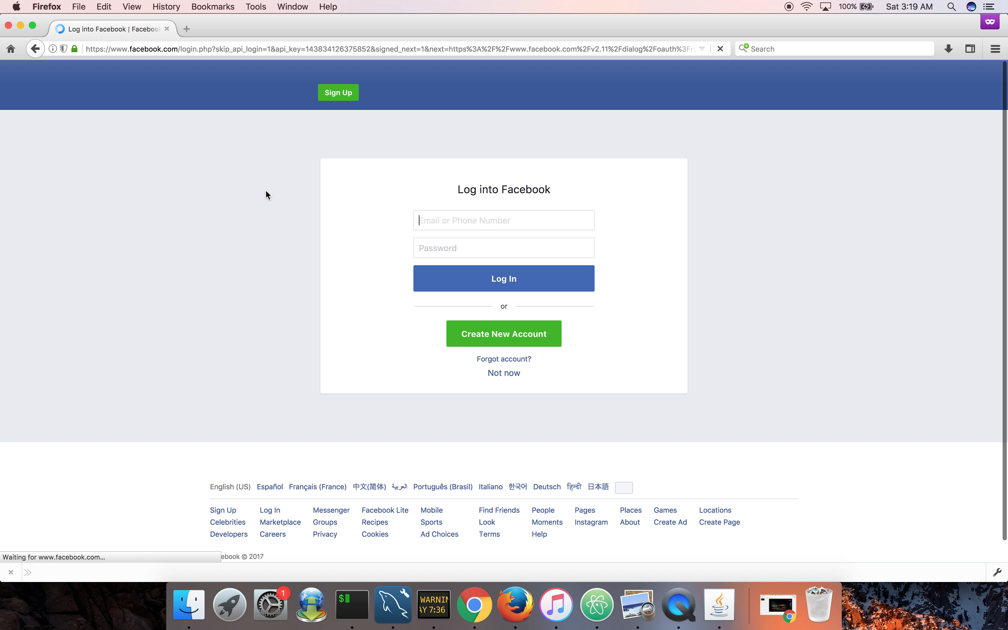
Log in to Facebook with the saved details, enter the two-factor code, and remember the browser.
left_click(442, 241)
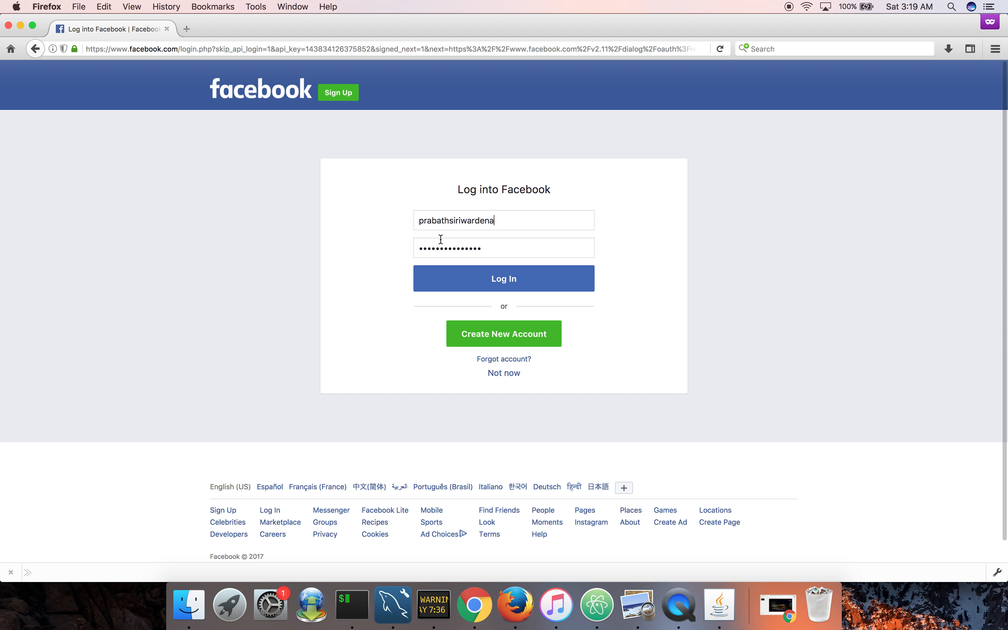
left_click(447, 288)
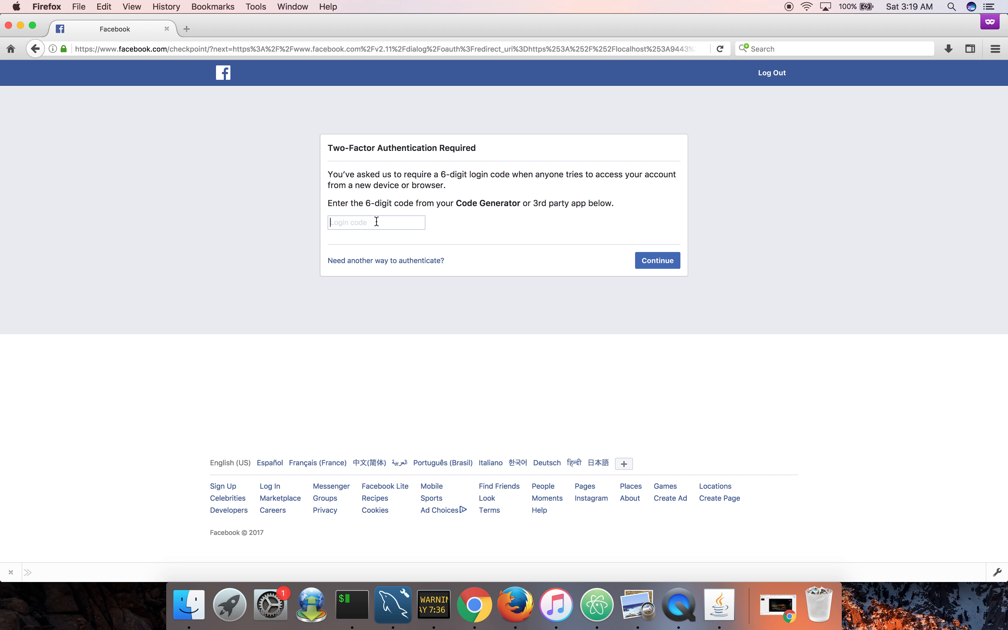
left_click(657, 260)
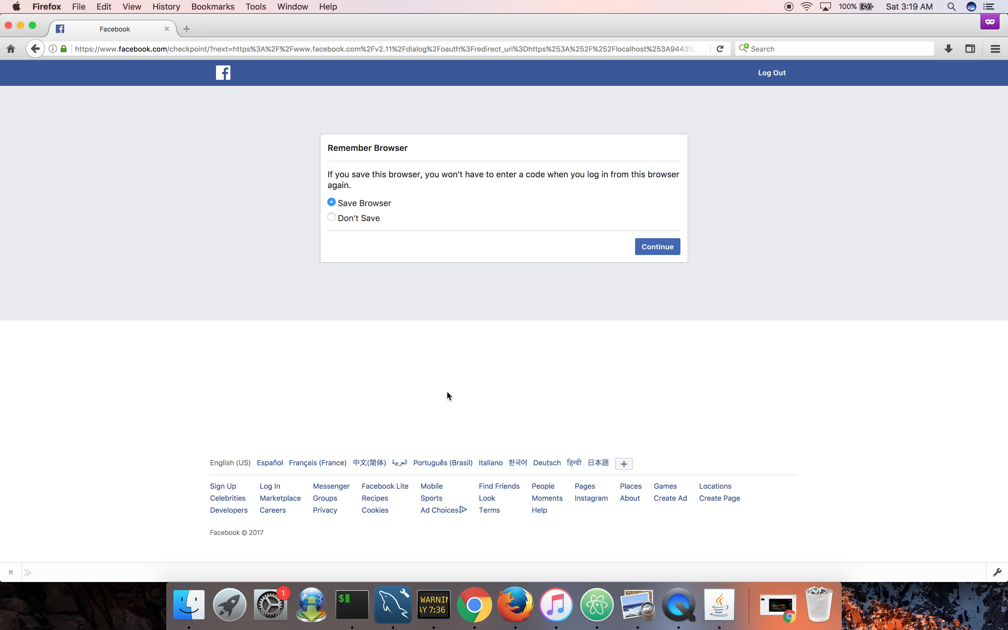
left_click(649, 248)
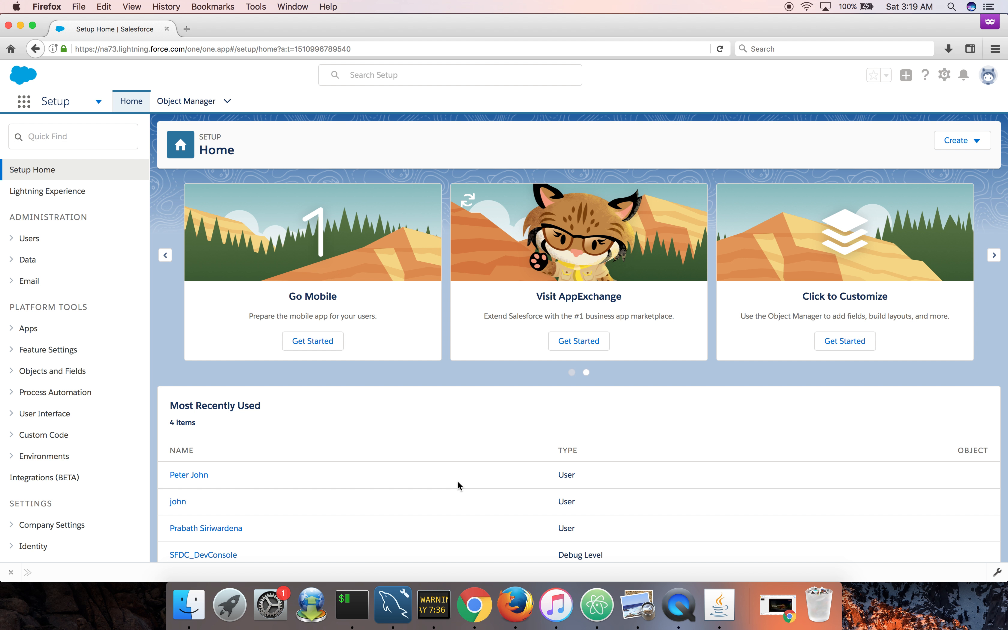
Switch back to the WSO2 Management Console window showing the Service Providers list.
right_click(514, 599)
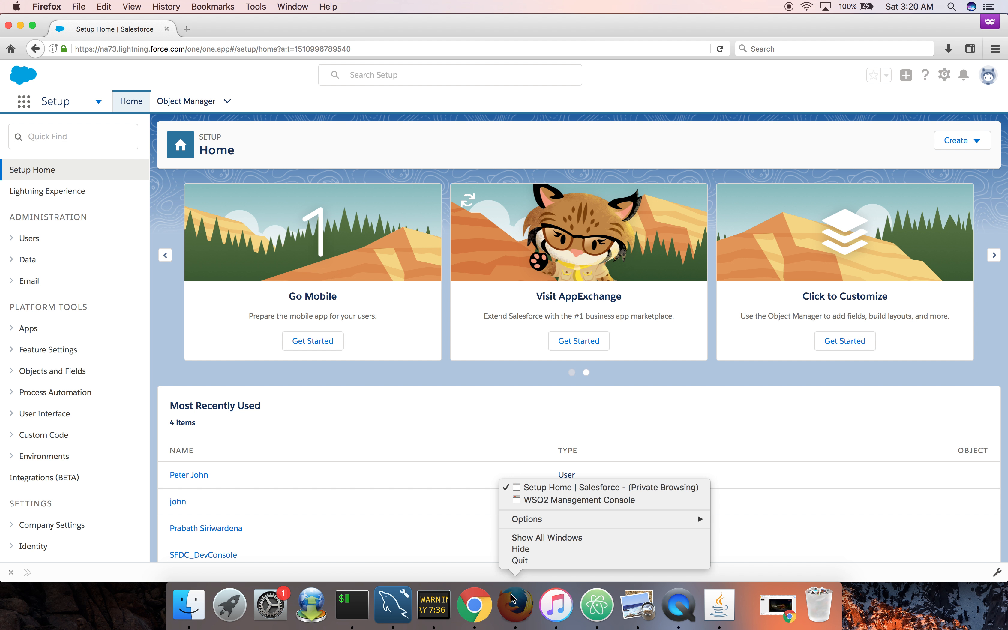
left_click(545, 500)
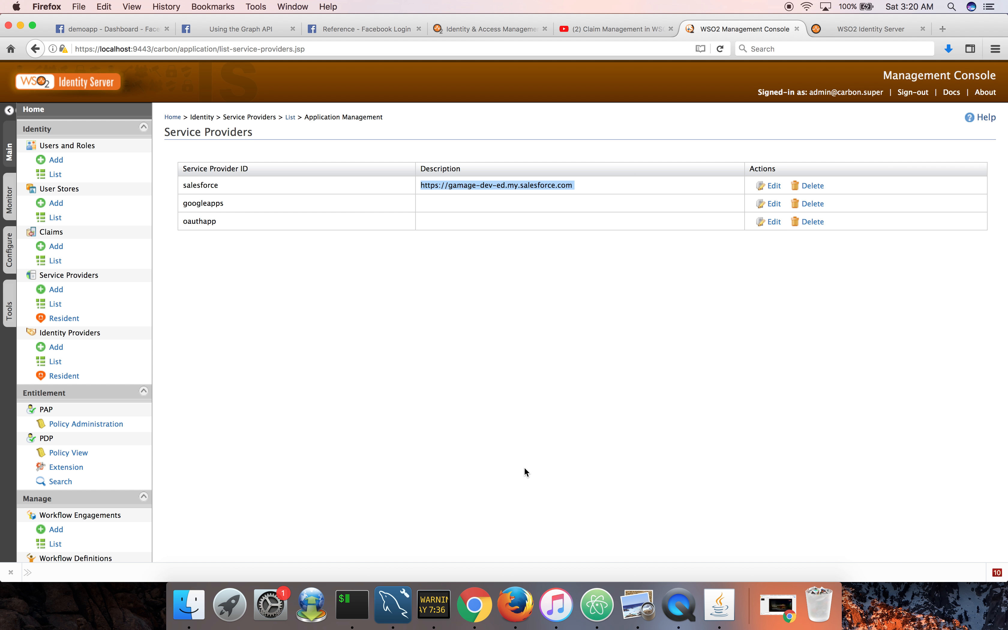
left_click(675, 598)
right_click(674, 594)
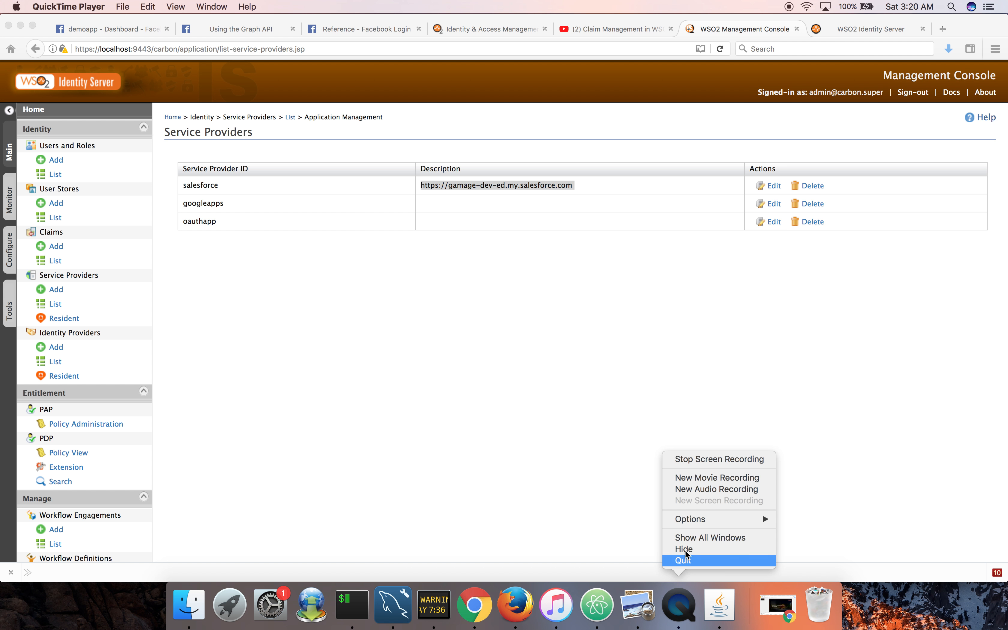